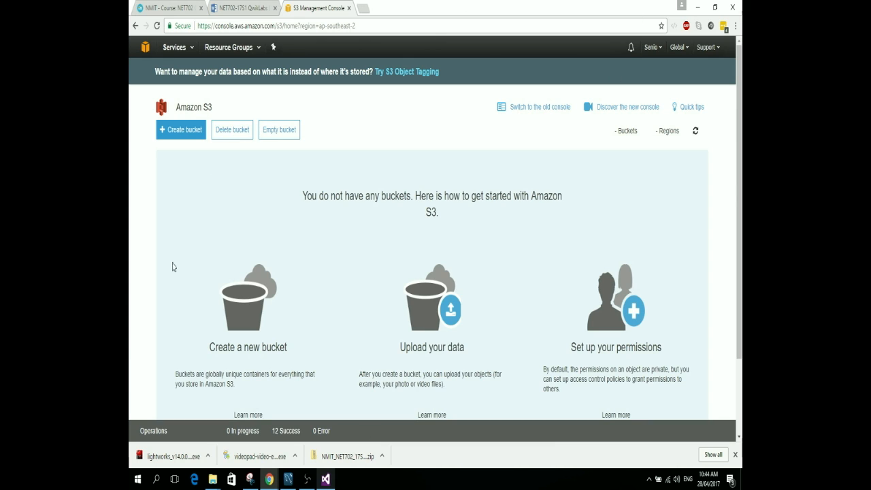
Step: Search the AWS services for s3 and open the S3 console
{"action": "left_click", "coordinate": [184, 48]}
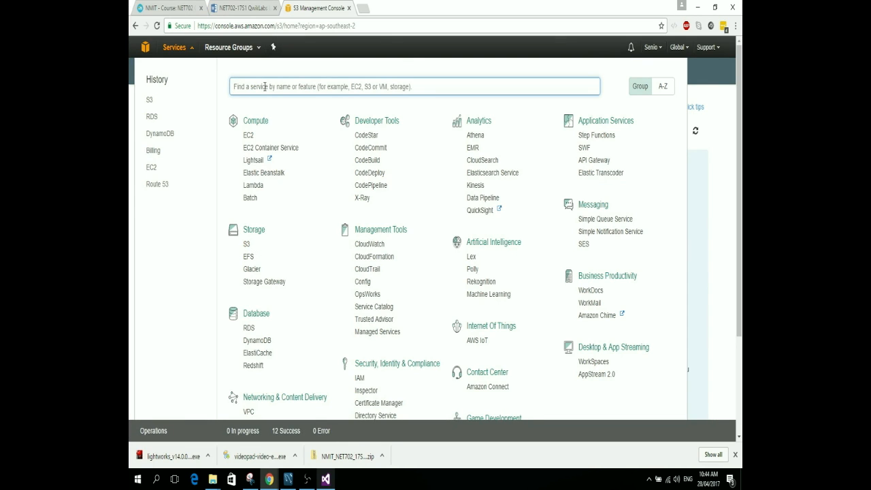
{"action": "type", "text": "s3"}
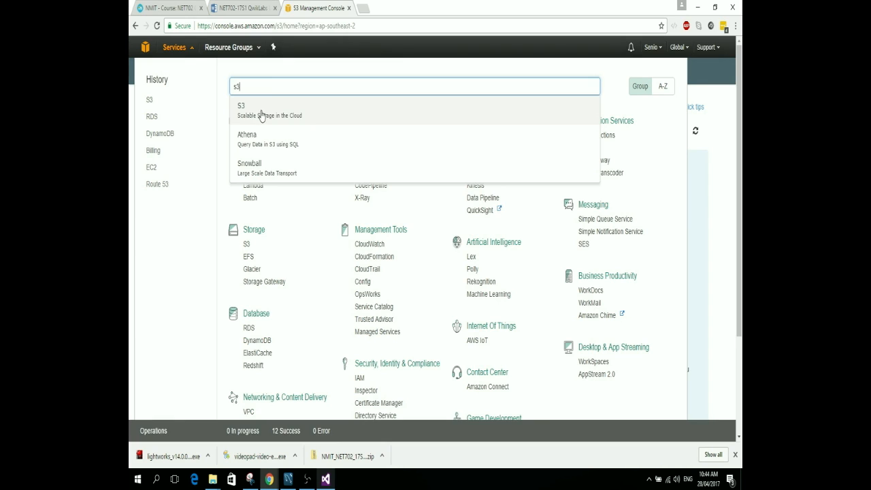
{"action": "left_click", "coordinate": [261, 113]}
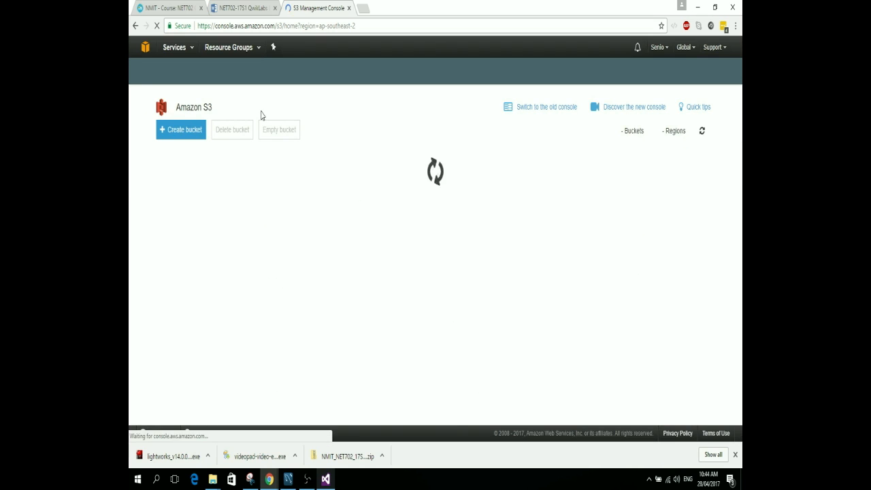
{"action": "scroll", "coordinate": [339, 173], "scroll_direction": "down", "scroll_amount": 3}
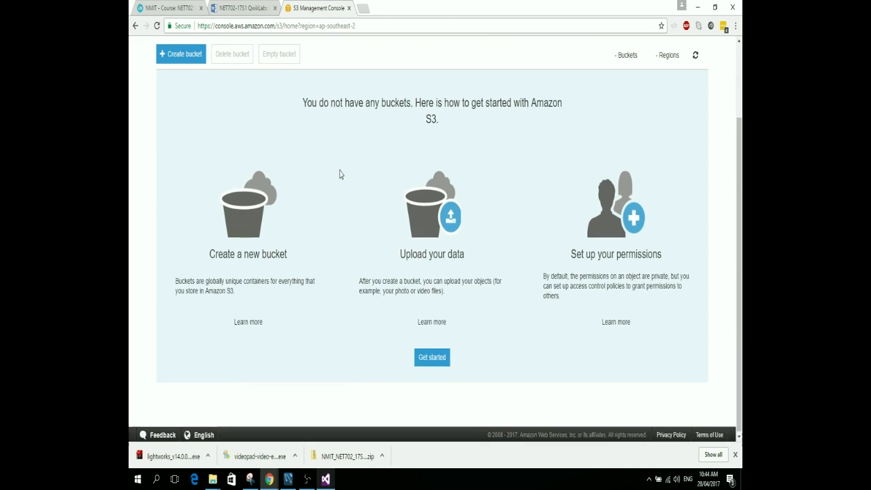
{"action": "scroll", "coordinate": [340, 174], "scroll_direction": "up", "scroll_amount": 3}
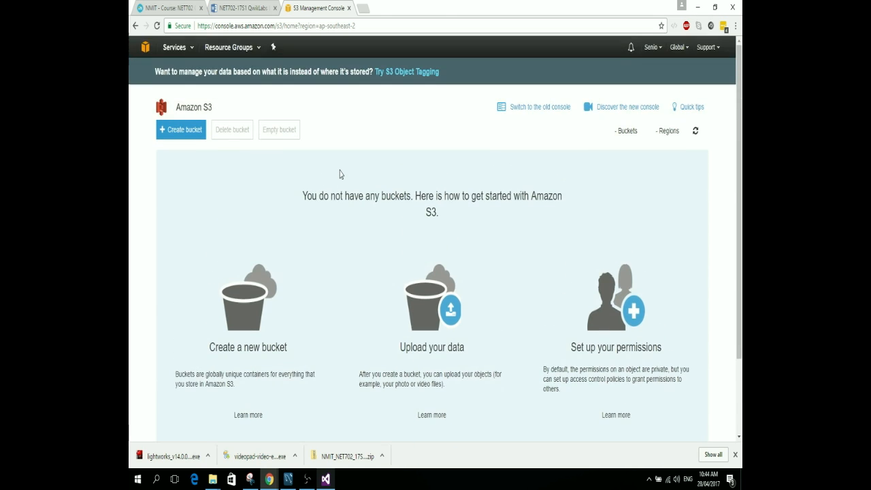
Step: Create a bucket named dinstoreresources123 in the Asia Pacific (Sydney) region, keeping the default properties and permissions
{"action": "left_click", "coordinate": [175, 129]}
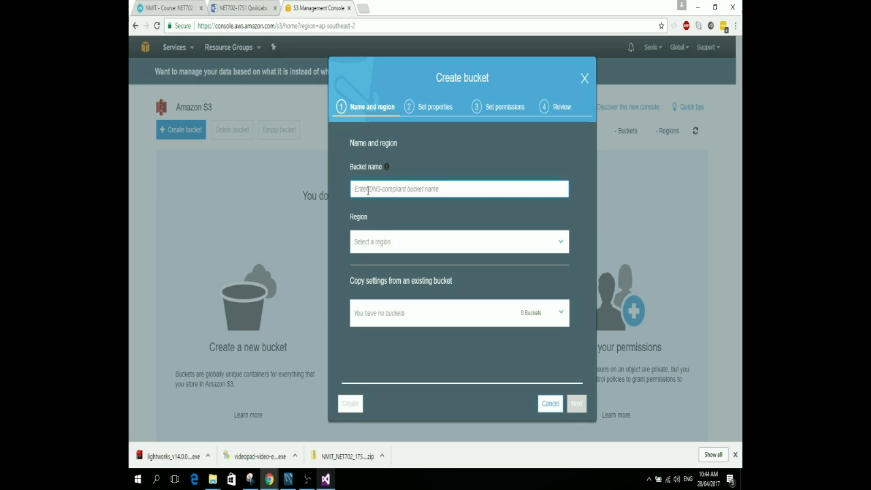
{"action": "type", "text": "dinstoreresources123"}
{"action": "left_click", "coordinate": [387, 243]}
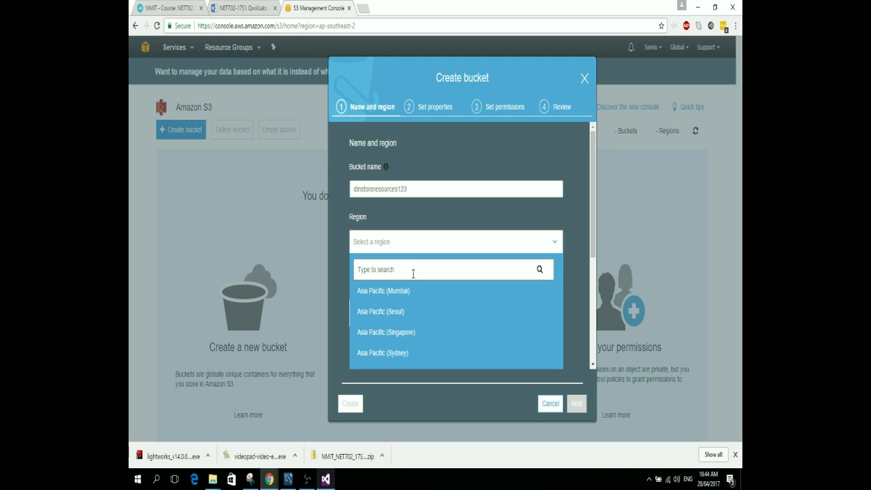
{"action": "left_click", "coordinate": [429, 353]}
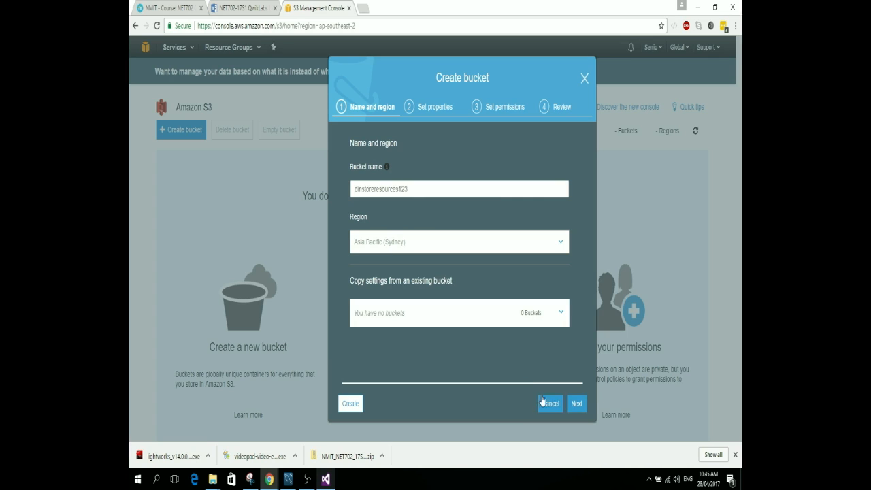
{"action": "left_click", "coordinate": [577, 404]}
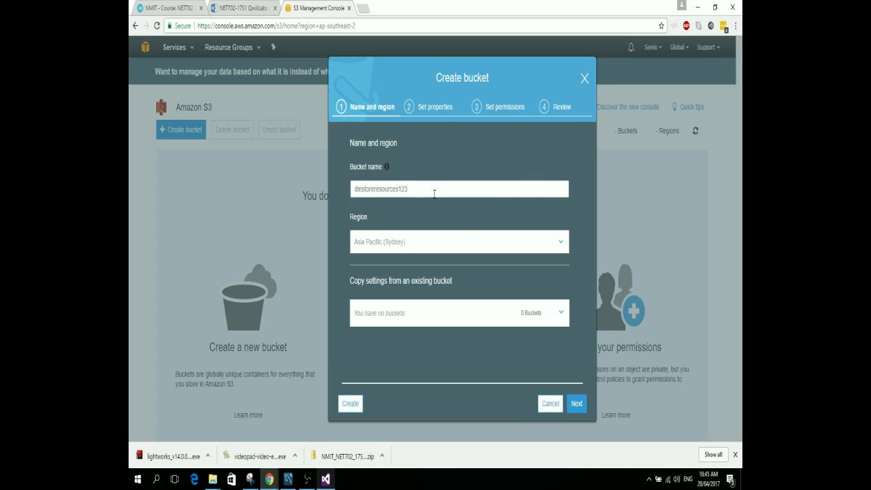
{"action": "scroll", "coordinate": [478, 264], "scroll_direction": "up", "scroll_amount": 1}
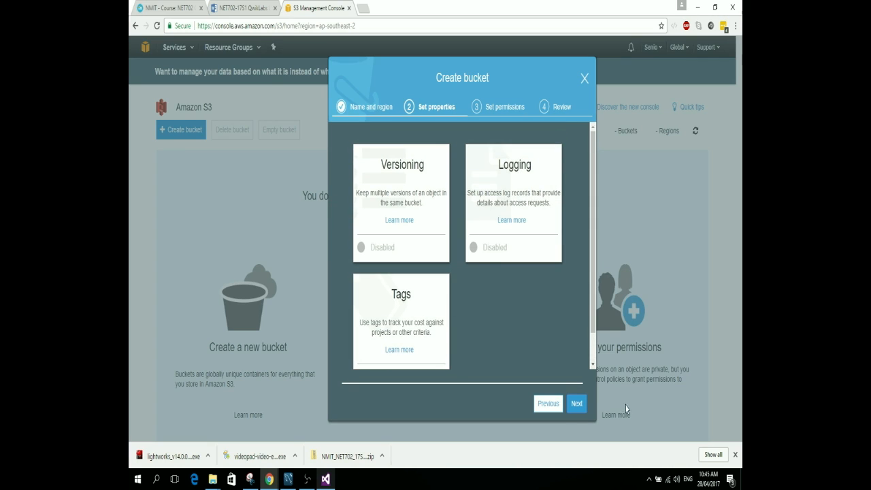
{"action": "left_click", "coordinate": [577, 404]}
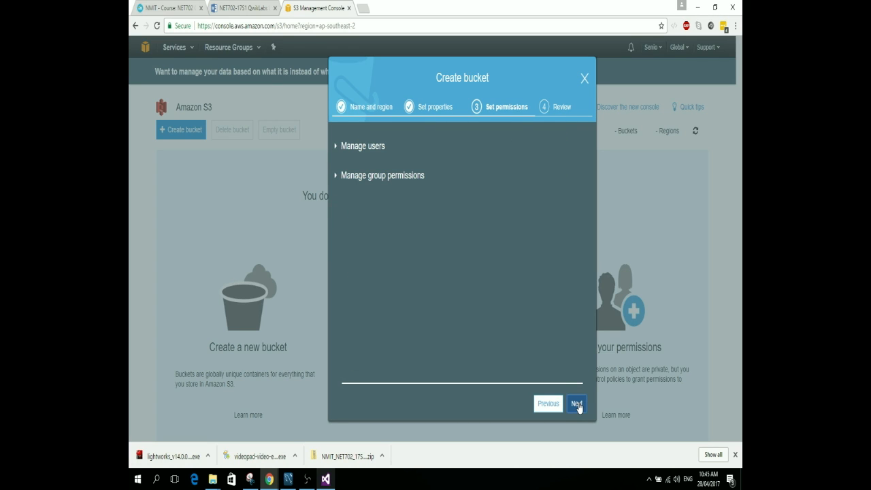
{"action": "left_click", "coordinate": [577, 405]}
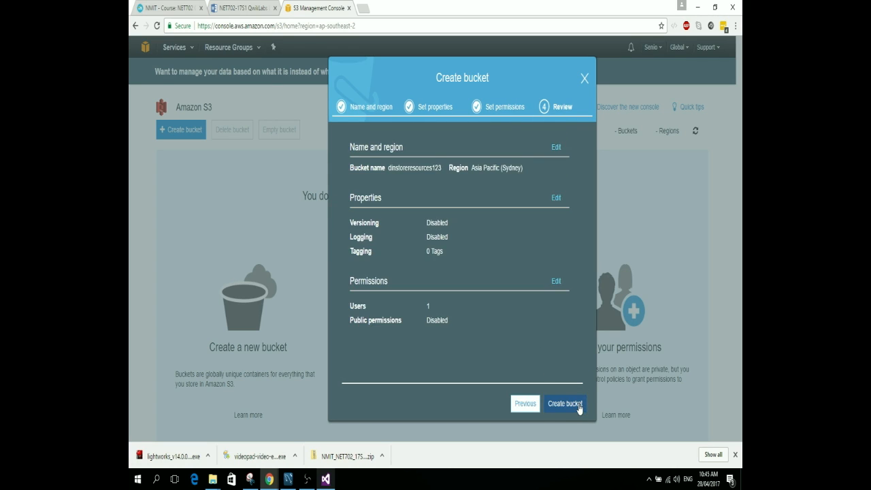
{"action": "left_click", "coordinate": [576, 405]}
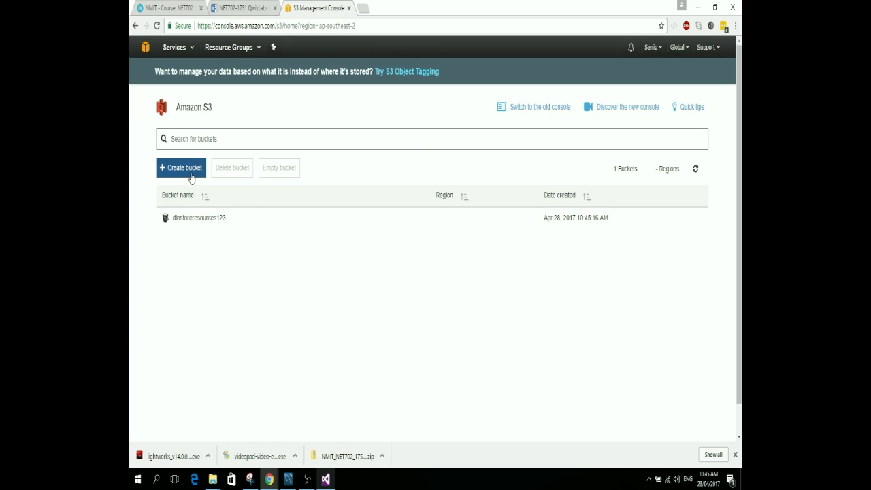
Step: Create a second bucket named dinostoredegraded123 in Asia Pacific (Sydney) with the default properties and permissions
{"action": "left_click", "coordinate": [191, 170]}
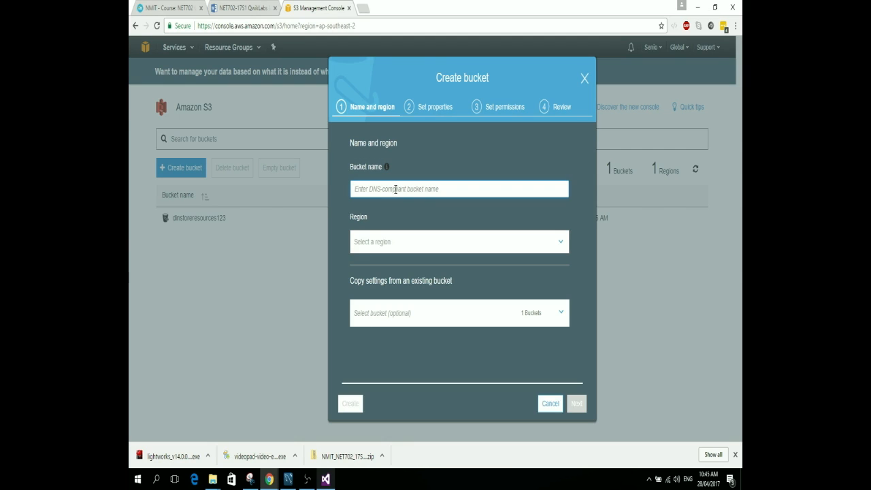
{"action": "type", "text": "d"}
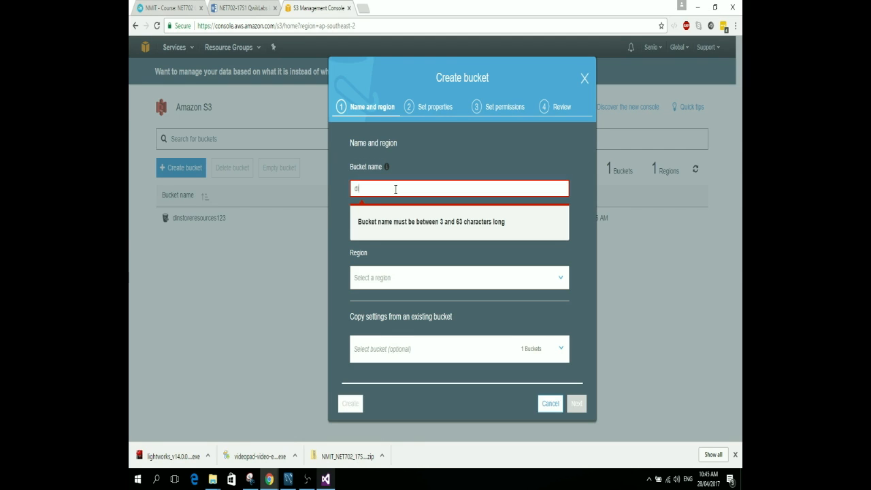
{"action": "type", "text": "ino"}
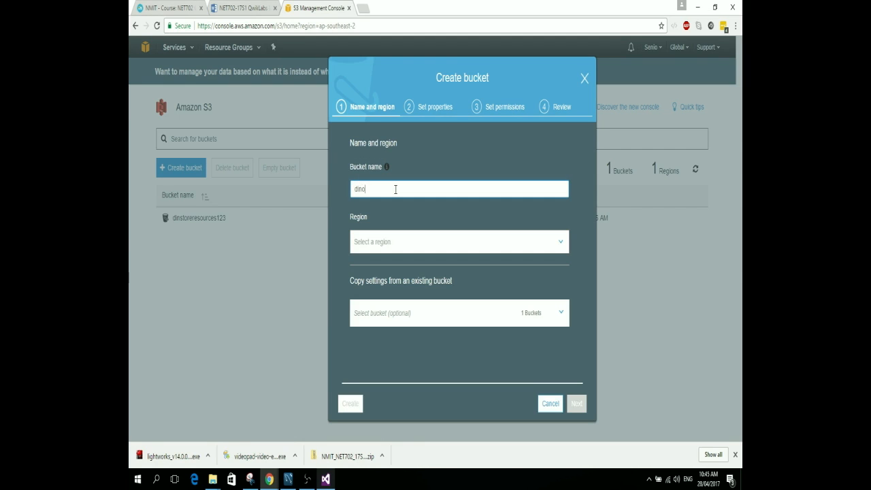
{"action": "type", "text": "storedegraded123"}
{"action": "left_click", "coordinate": [492, 236]}
{"action": "left_click", "coordinate": [470, 352]}
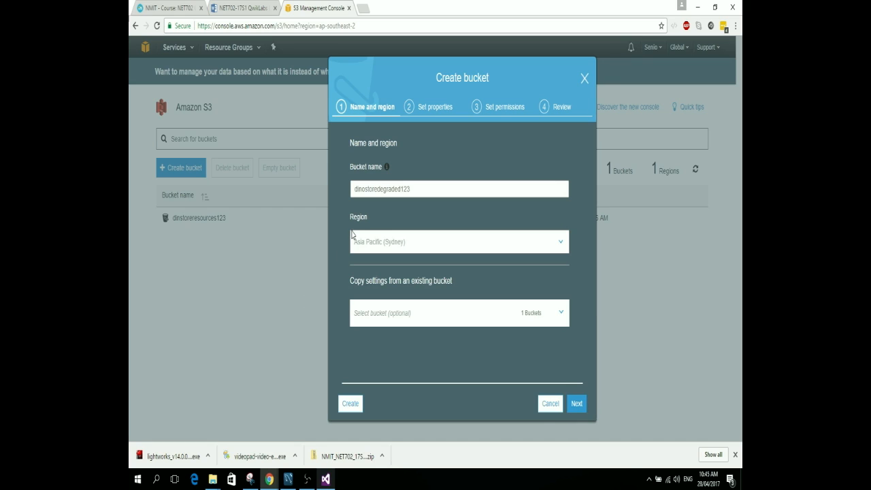
{"action": "left_click", "coordinate": [577, 411]}
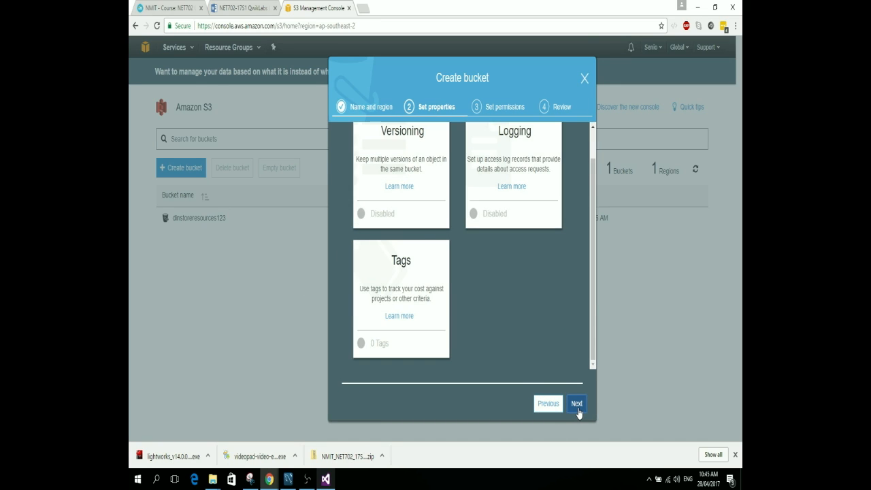
{"action": "left_click", "coordinate": [577, 410]}
{"action": "left_click", "coordinate": [576, 408]}
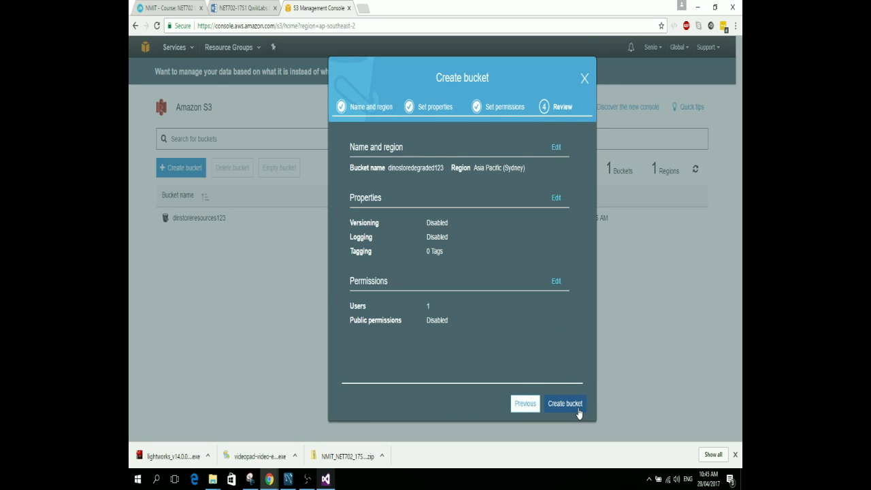
{"action": "left_click", "coordinate": [577, 408]}
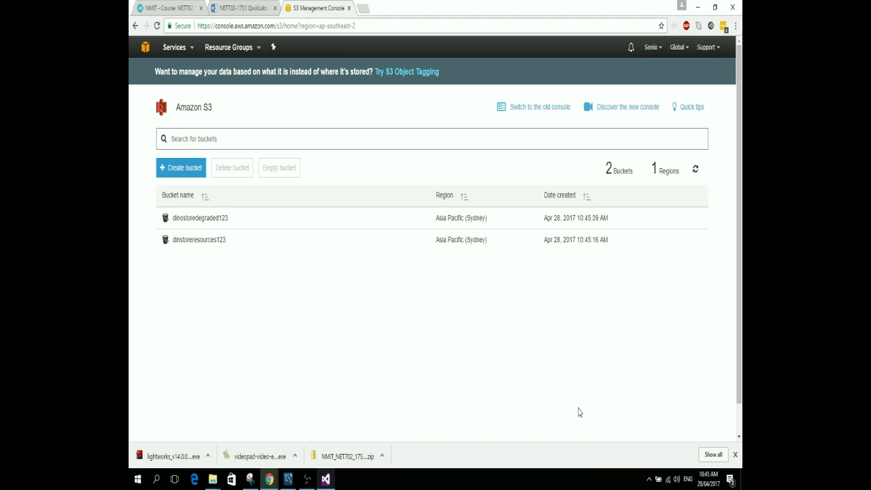
Step: Open the dinstoreresources123 bucket and create a folder named siteimages in it
{"action": "left_click", "coordinate": [204, 241]}
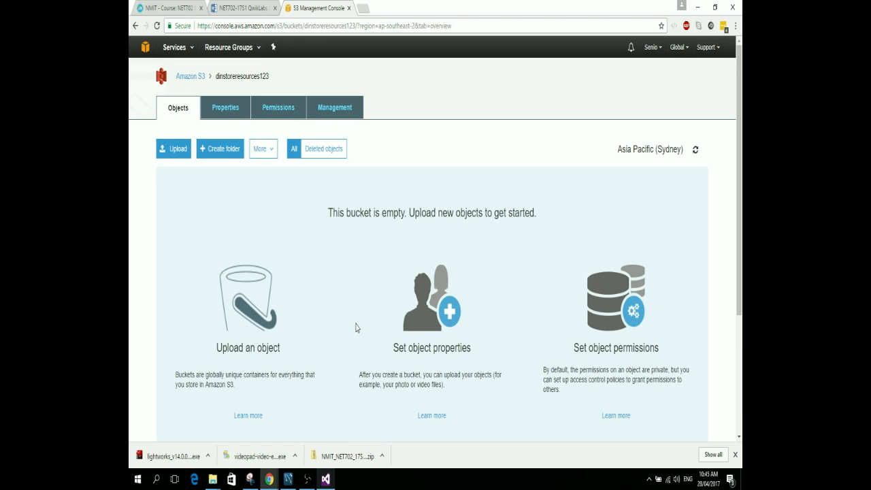
{"action": "scroll", "coordinate": [356, 327], "scroll_direction": "down", "scroll_amount": 2}
{"action": "scroll", "coordinate": [356, 326], "scroll_direction": "up", "scroll_amount": 2}
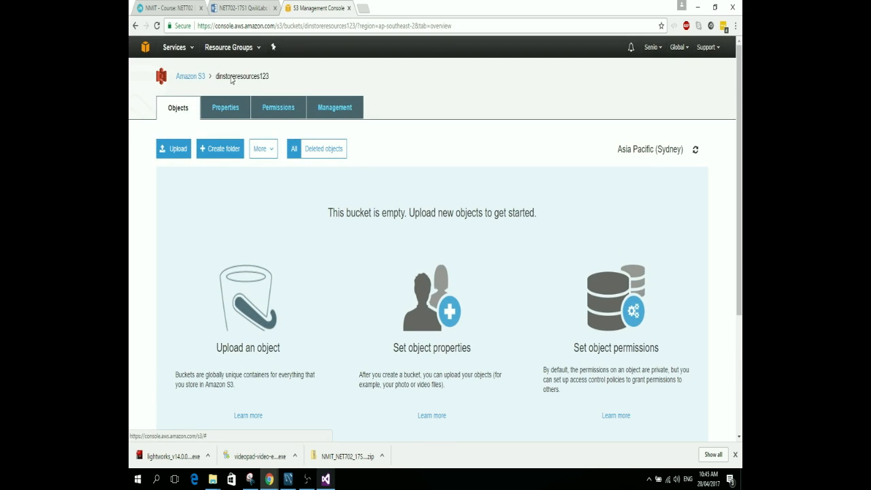
{"action": "left_click", "coordinate": [214, 149]}
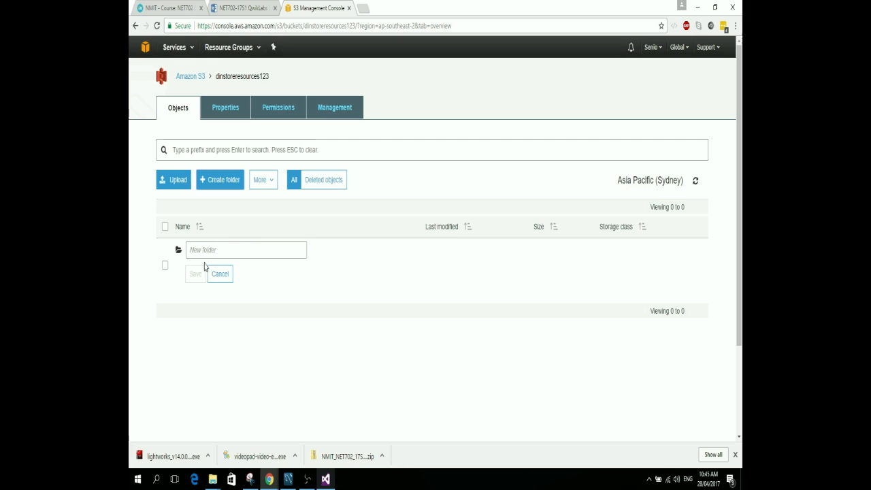
{"action": "left_click", "coordinate": [204, 253]}
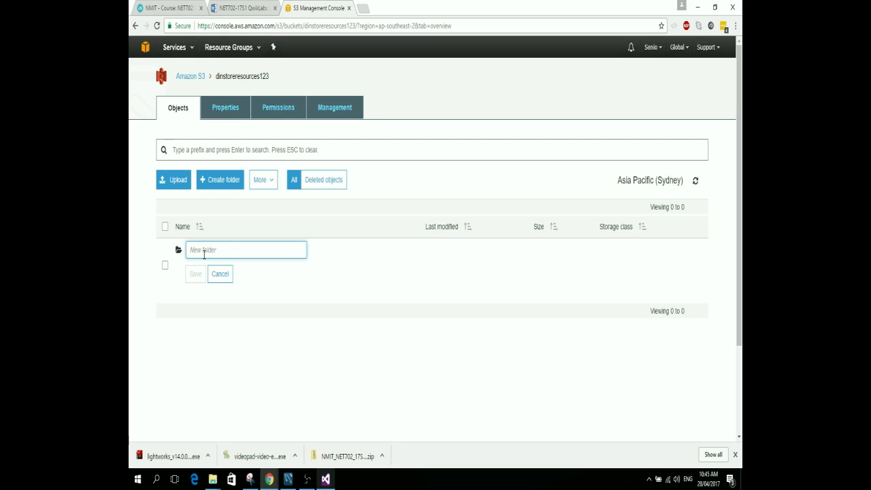
{"action": "type", "text": "siteimages"}
{"action": "left_click", "coordinate": [193, 275]}
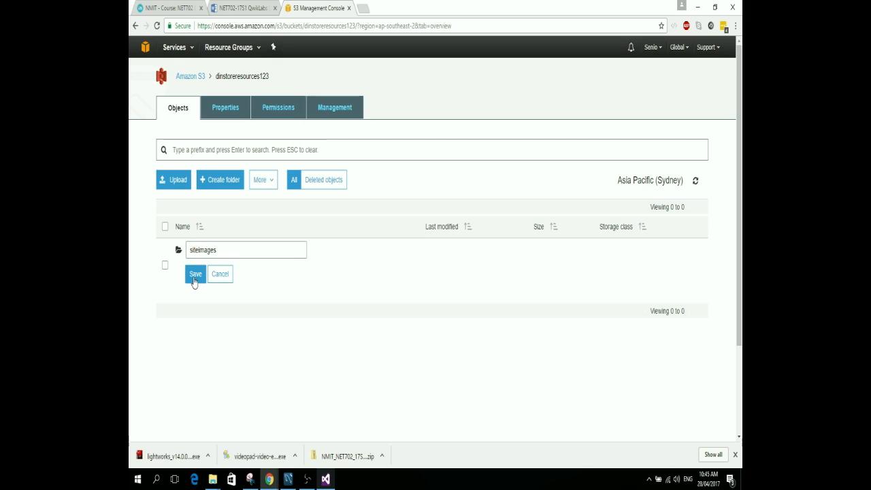
Step: Create a folder named productimages in the dinstoreresources123 bucket
{"action": "left_click", "coordinate": [221, 179]}
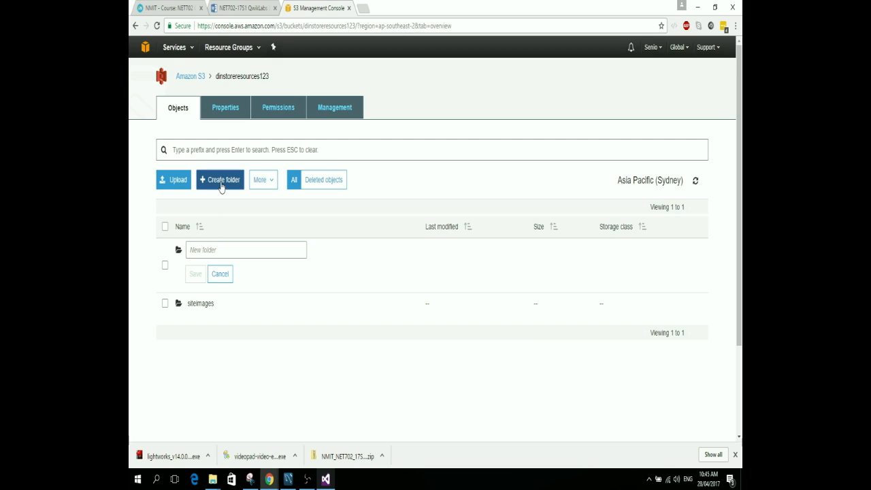
{"action": "left_click", "coordinate": [201, 252]}
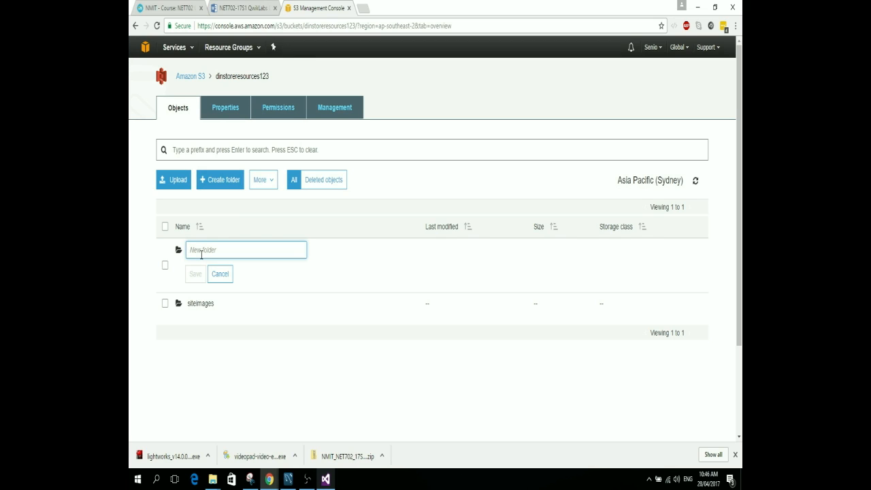
{"action": "type", "text": "pro"}
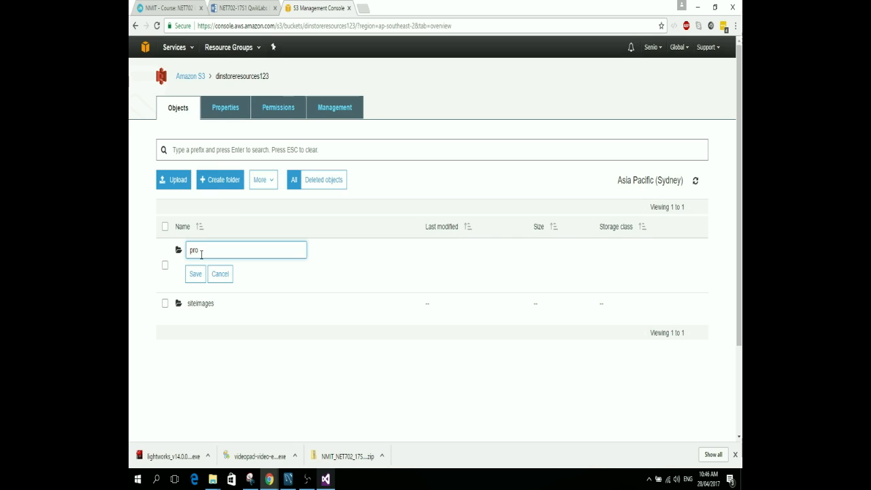
{"action": "type", "text": "ductimages"}
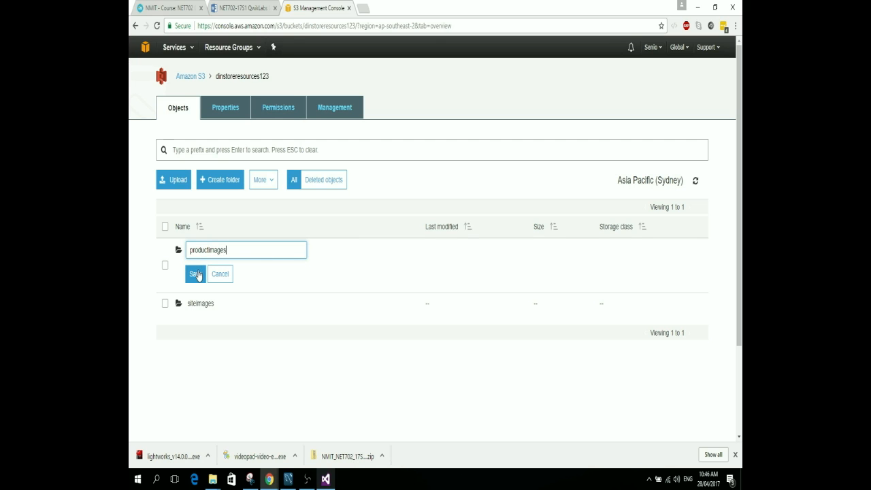
{"action": "left_click", "coordinate": [195, 273]}
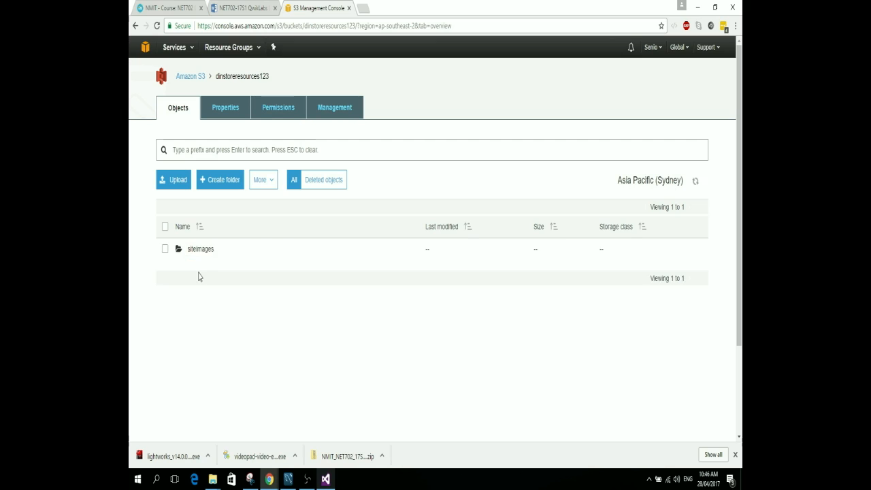
Step: Create two more folders named css and js in the dinstoreresources123 bucket
{"action": "left_click", "coordinate": [217, 182]}
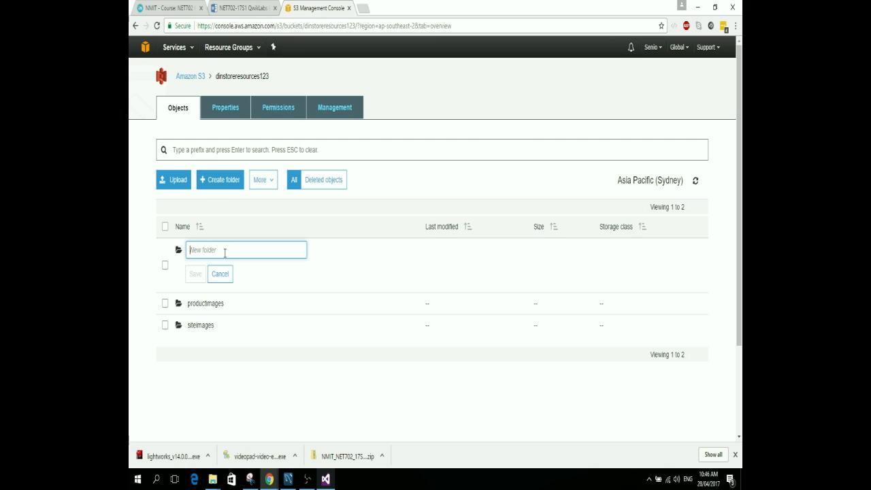
{"action": "type", "text": "css"}
{"action": "left_click", "coordinate": [196, 275]}
{"action": "left_click", "coordinate": [227, 184]}
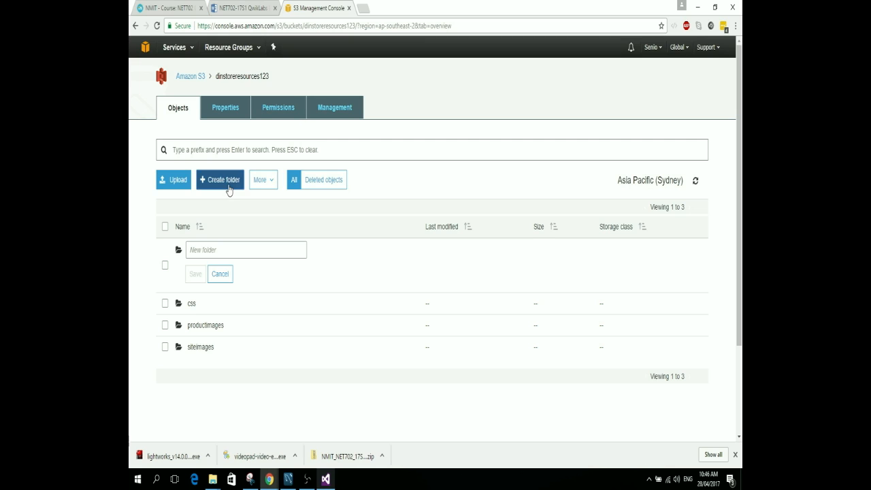
{"action": "left_click", "coordinate": [200, 249]}
{"action": "type", "text": "js"}
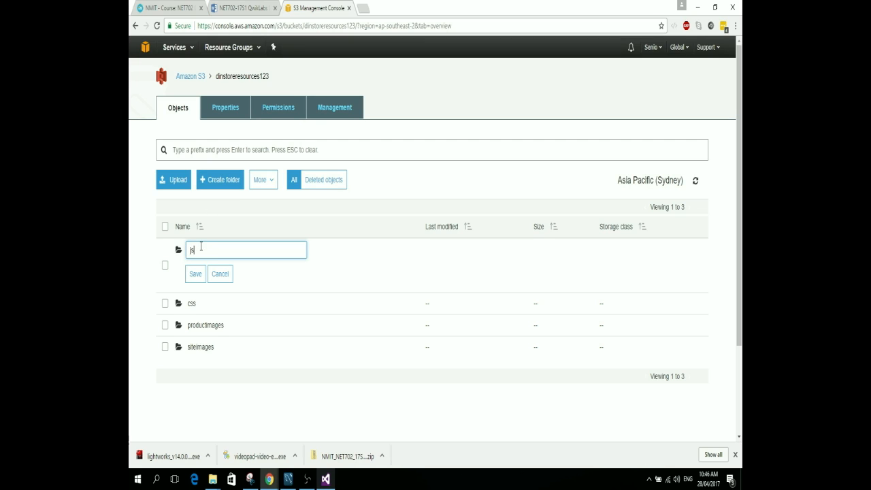
{"action": "left_click", "coordinate": [194, 273]}
Step: Create a folder named configurations in the dinstoreresources123 bucket
{"action": "left_click", "coordinate": [229, 181]}
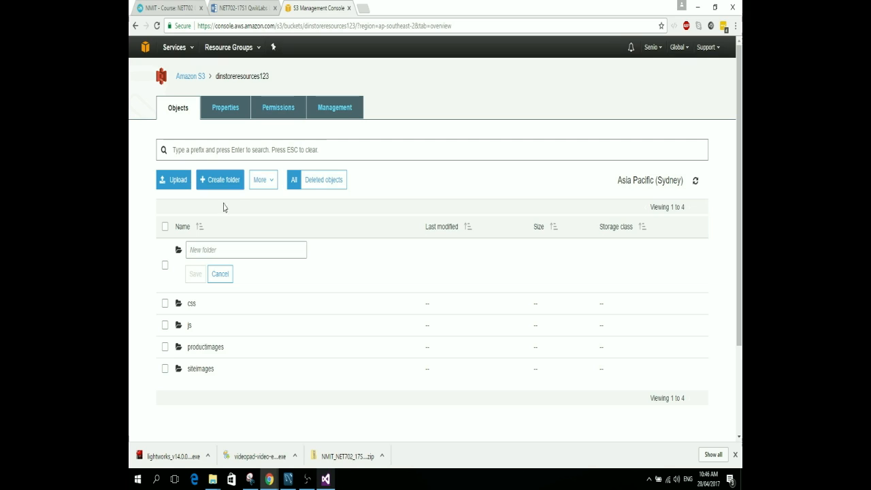
{"action": "left_click", "coordinate": [214, 248]}
{"action": "type", "text": "con"}
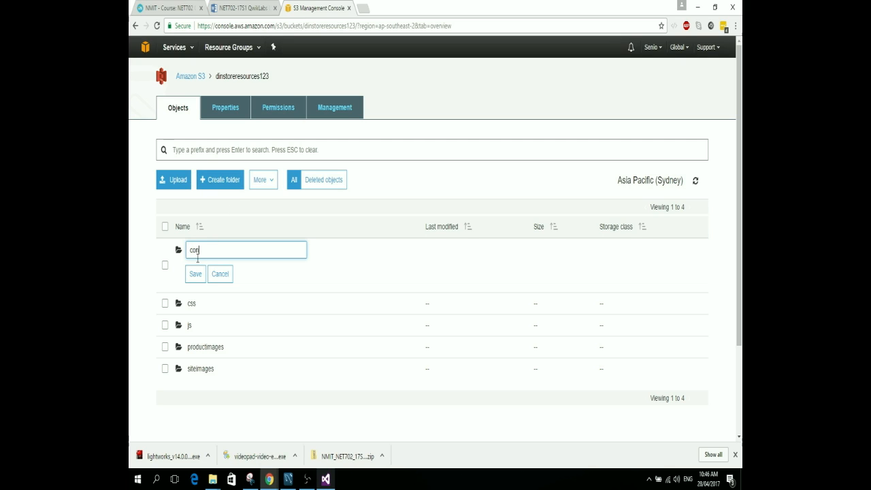
{"action": "type", "text": "figurations"}
{"action": "left_click", "coordinate": [191, 277]}
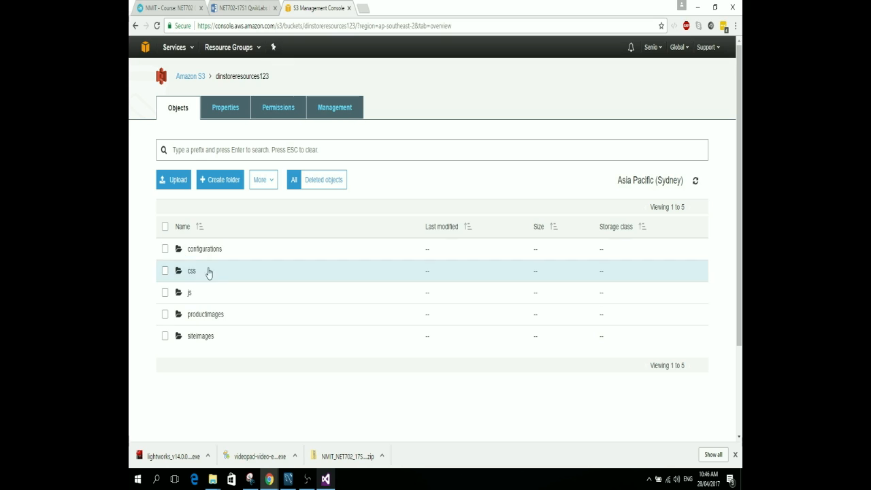
Step: Open the siteimages folder and start adding files to a new upload
{"action": "left_click", "coordinate": [197, 340]}
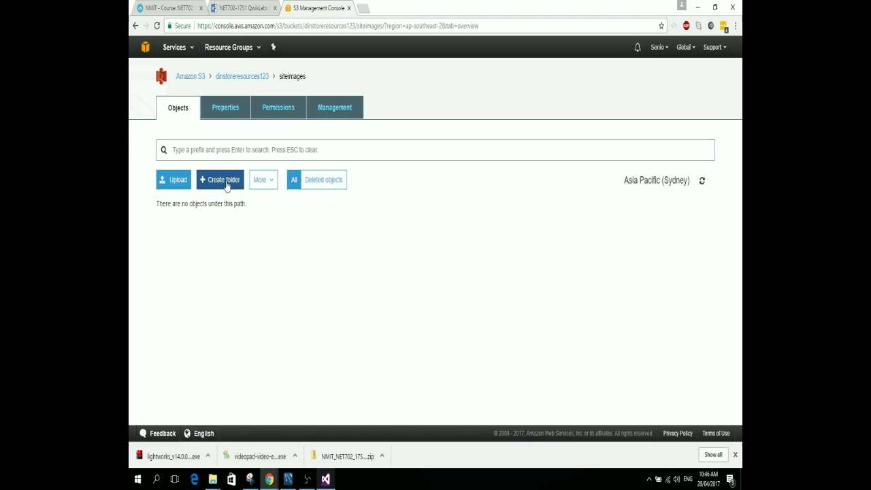
{"action": "left_click_drag", "start_coordinate": [158, 203], "coordinate": [282, 200]}
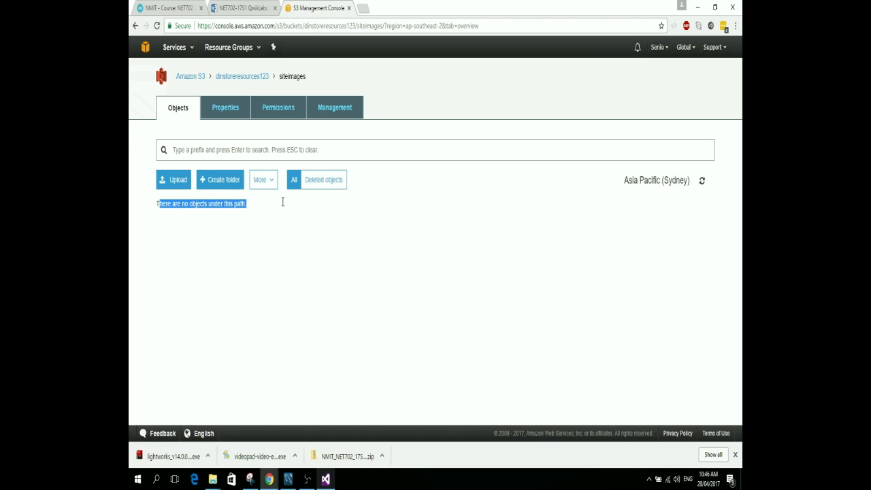
{"action": "left_click", "coordinate": [393, 298]}
{"action": "left_click", "coordinate": [177, 187]}
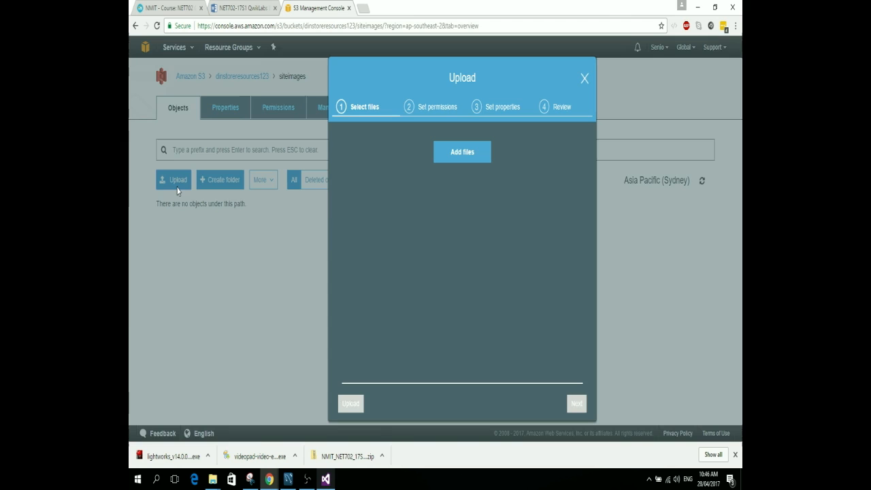
{"action": "left_click", "coordinate": [453, 156]}
Step: Browse from the Desktop's ScreenCast folder through NMIT_NET702_15S1_LabCodeResources_GOLD, 1-NET702.DinoStore and NET702.DinoStore to Content\images
{"action": "scroll", "coordinate": [179, 204], "scroll_direction": "up", "scroll_amount": 2}
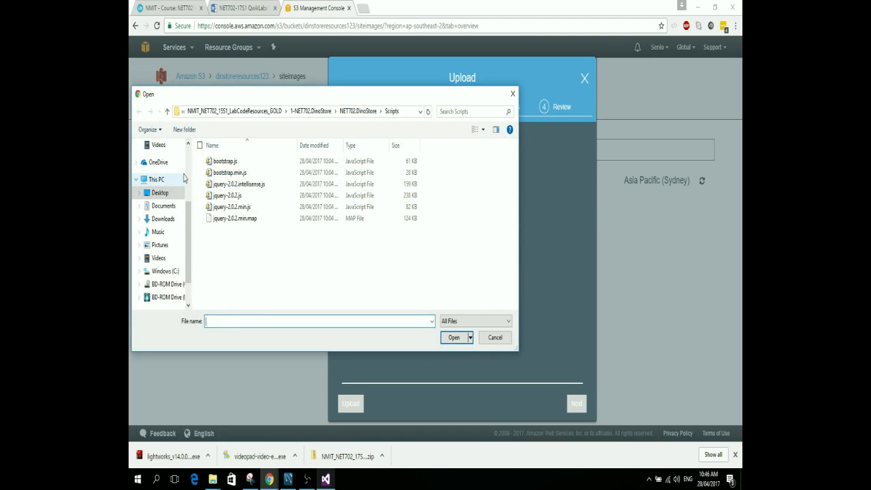
{"action": "scroll", "coordinate": [196, 201], "scroll_direction": "up", "scroll_amount": 1}
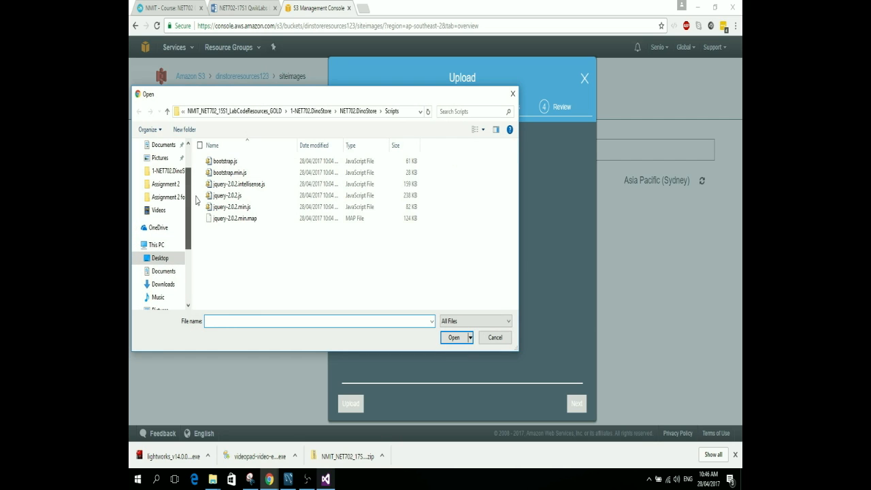
{"action": "scroll", "coordinate": [176, 197], "scroll_direction": "up", "scroll_amount": 3}
{"action": "left_click", "coordinate": [155, 167]}
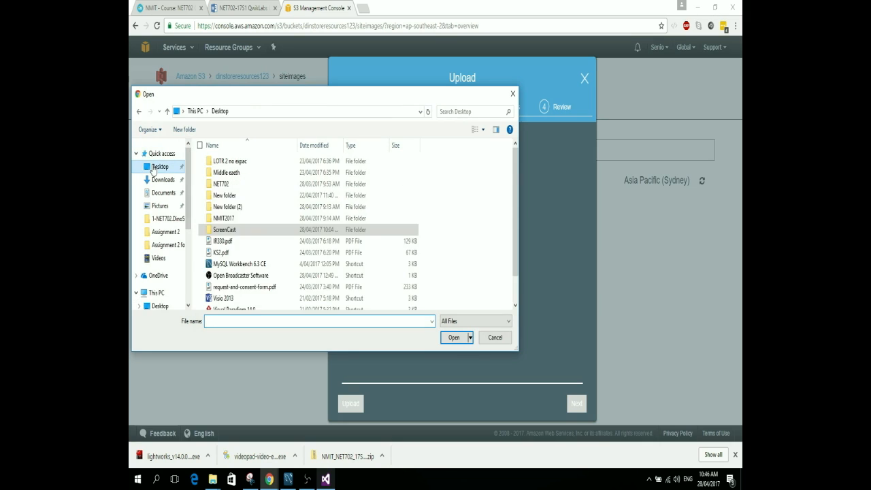
{"action": "double_click", "coordinate": [225, 229]}
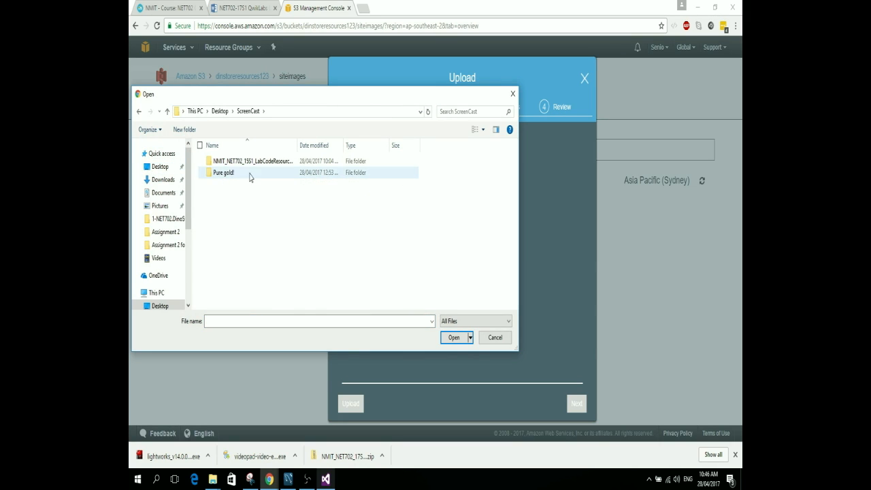
{"action": "double_click", "coordinate": [251, 163]}
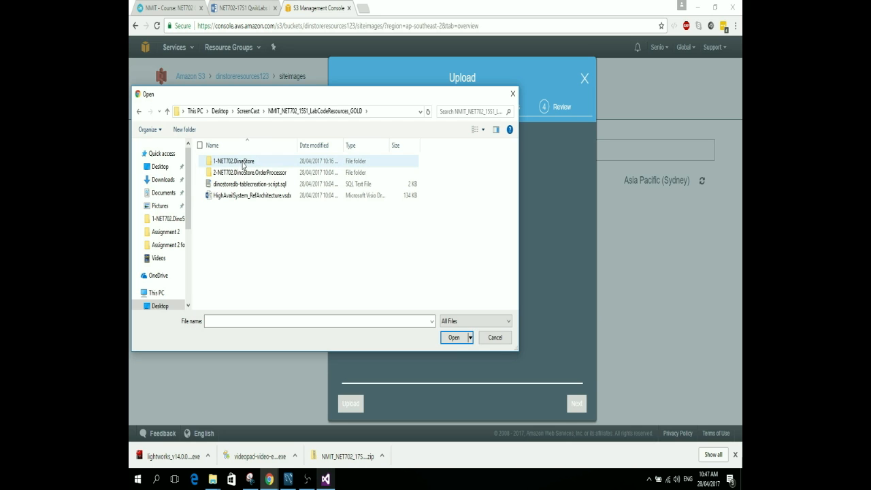
{"action": "double_click", "coordinate": [243, 163]}
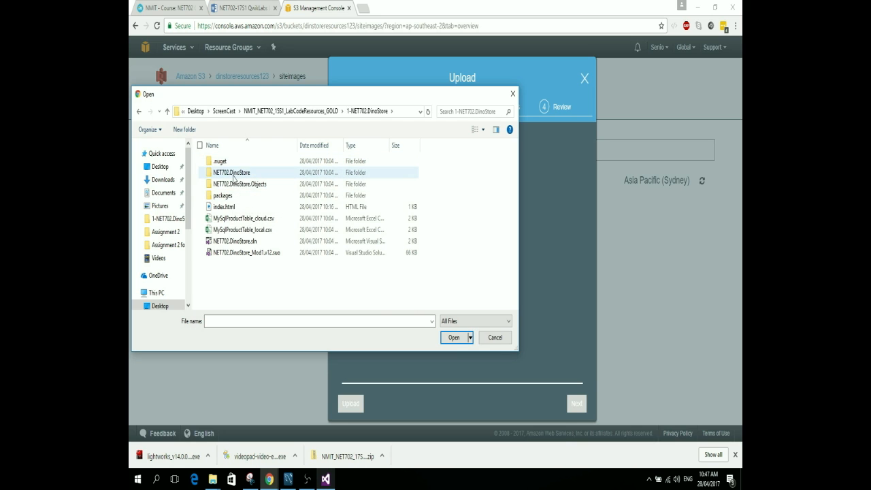
{"action": "double_click", "coordinate": [232, 173]}
{"action": "double_click", "coordinate": [230, 174]}
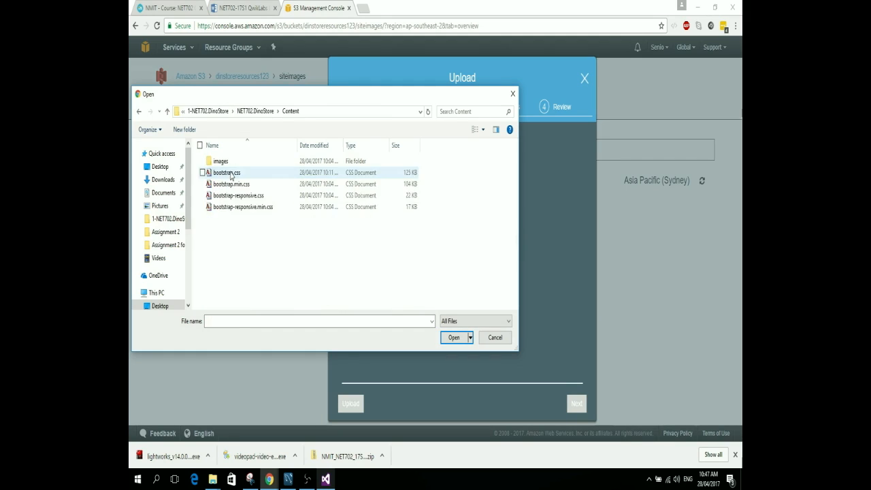
{"action": "double_click", "coordinate": [225, 164]}
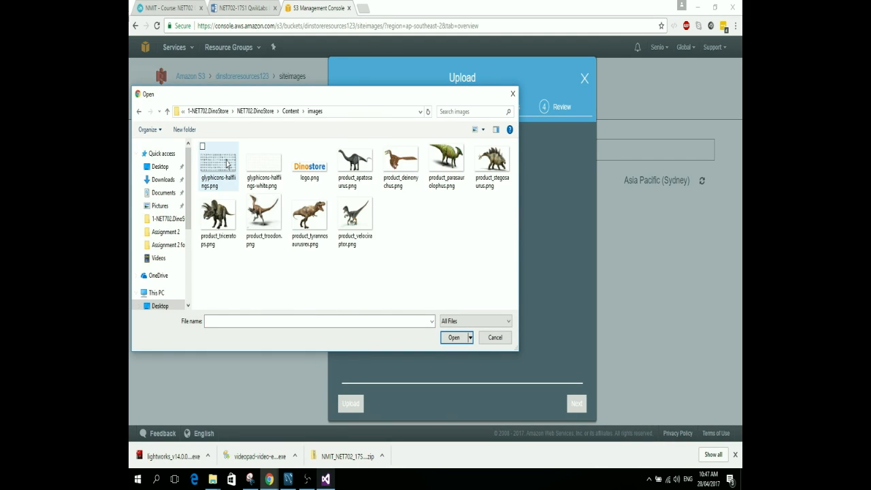
Step: Add glyphicons-halflings.png, glyphicons-halflings-white.png and logo.png to the upload
{"action": "left_click", "coordinate": [224, 169]}
{"action": "left_click", "coordinate": [263, 171], "text": "ctrl"}
{"action": "left_click", "coordinate": [305, 168], "text": "ctrl"}
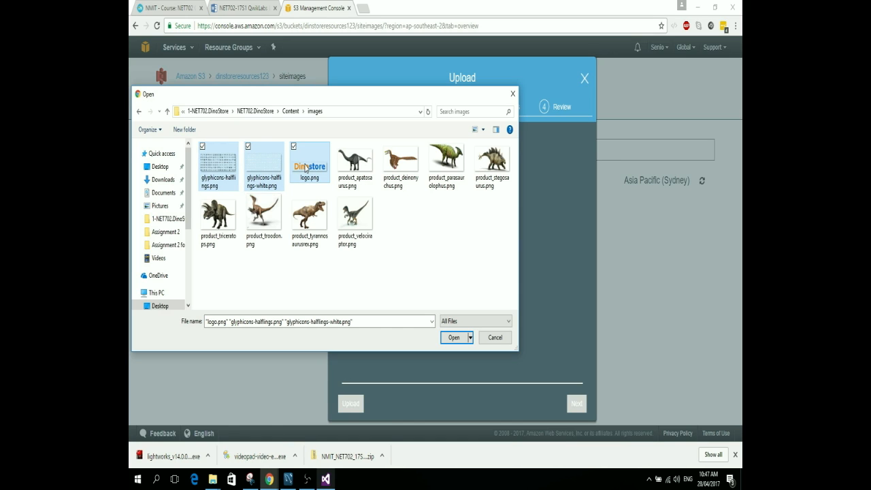
{"action": "left_click", "coordinate": [452, 338]}
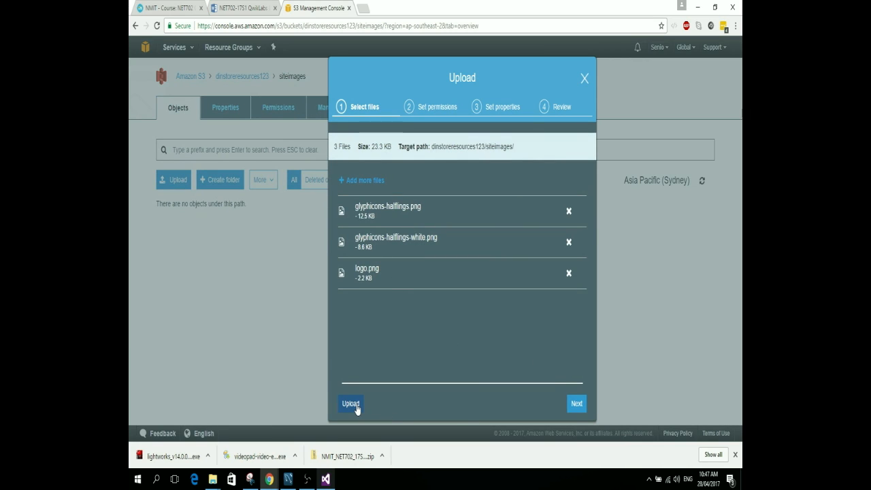
Step: Upload the three images to siteimages with default permissions, Standard storage class and no encryption
{"action": "left_click", "coordinate": [576, 406]}
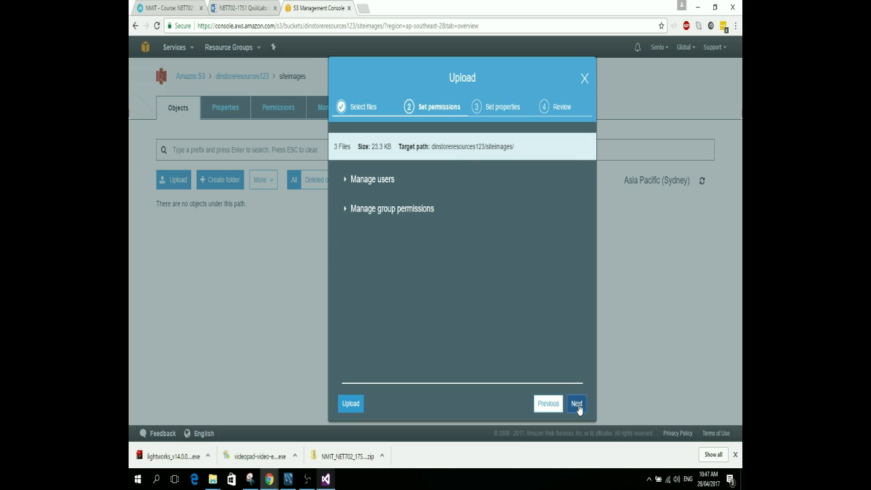
{"action": "left_click", "coordinate": [362, 213]}
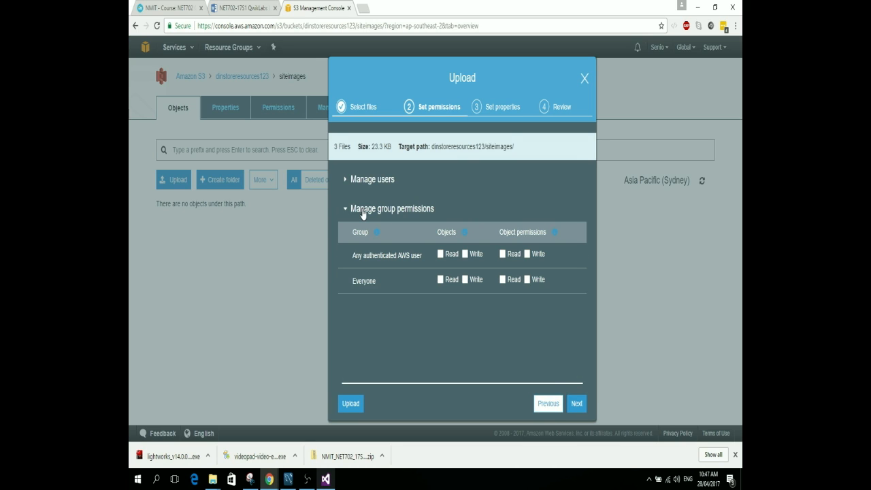
{"action": "left_click", "coordinate": [362, 210]}
{"action": "left_click", "coordinate": [371, 179]}
{"action": "left_click", "coordinate": [370, 179]}
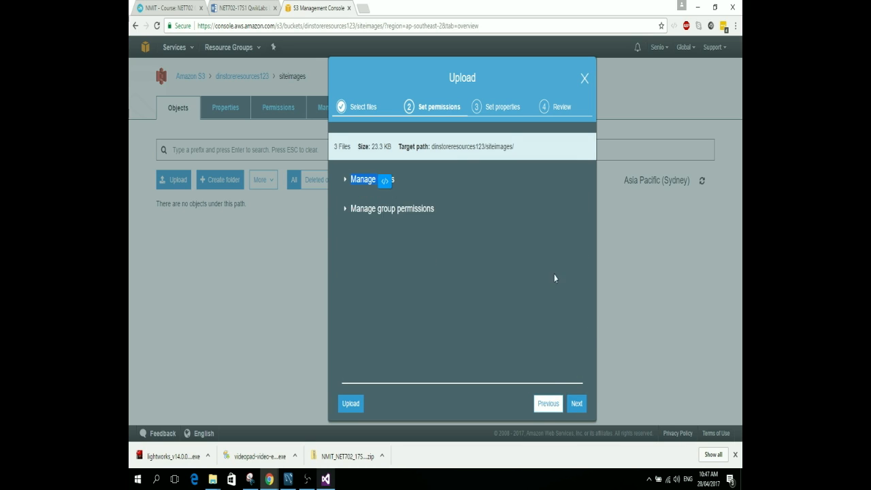
{"action": "left_click", "coordinate": [576, 404]}
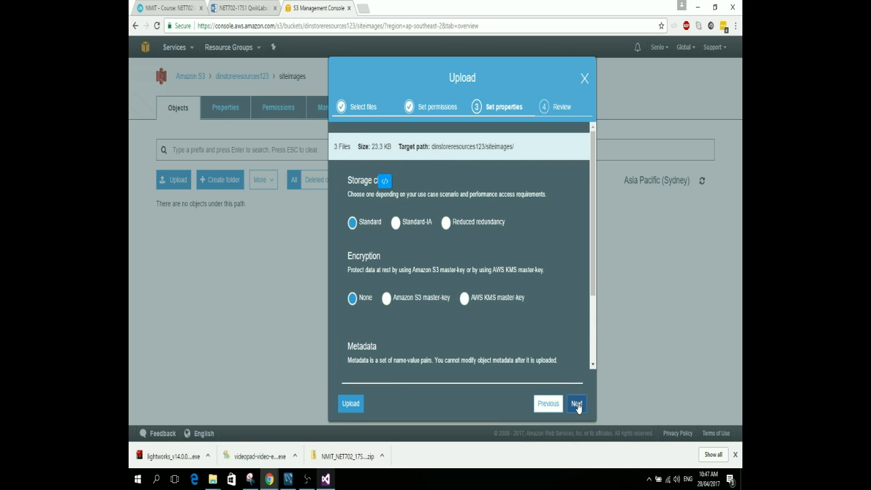
{"action": "scroll", "coordinate": [557, 381], "scroll_direction": "down", "scroll_amount": 2}
{"action": "scroll", "coordinate": [517, 320], "scroll_direction": "up", "scroll_amount": 2}
{"action": "left_click", "coordinate": [576, 404]}
{"action": "left_click", "coordinate": [574, 404]}
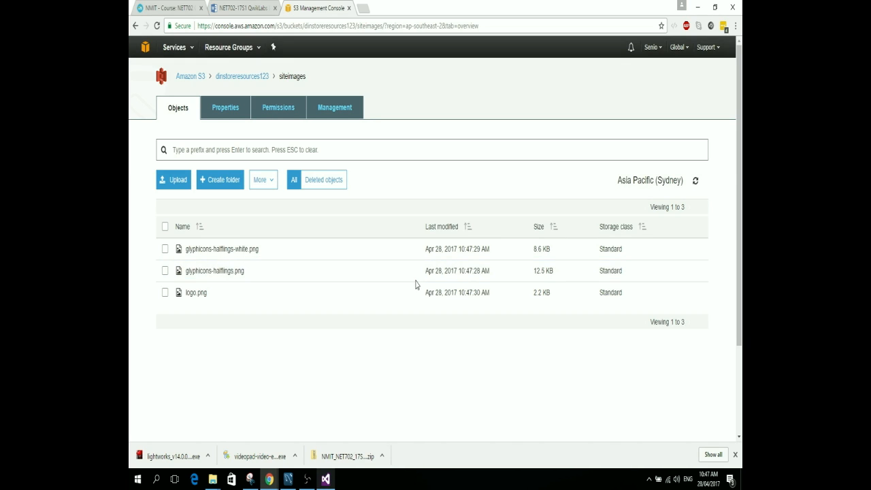
Step: Make glyphicons-halflings-white.png, glyphicons-halflings.png and logo.png in the siteimages folder public
{"action": "left_click", "coordinate": [165, 249]}
{"action": "left_click", "coordinate": [164, 270]}
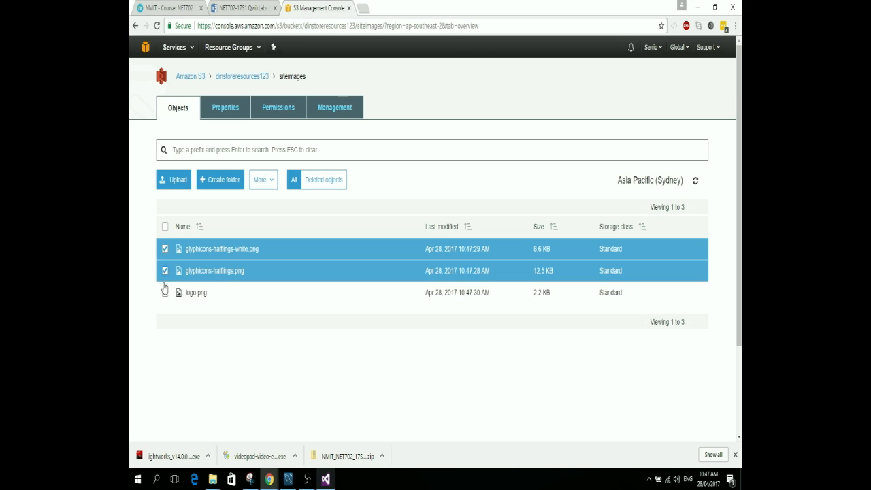
{"action": "left_click", "coordinate": [165, 293]}
{"action": "left_click", "coordinate": [262, 179]}
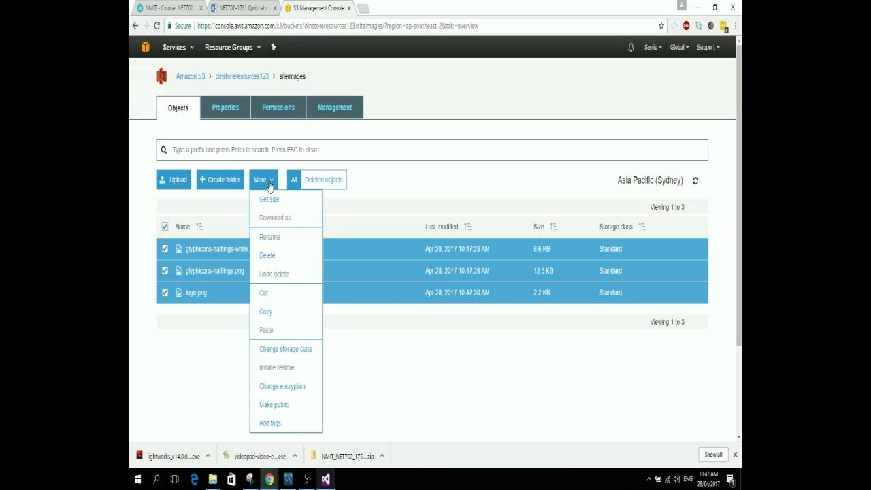
{"action": "left_click", "coordinate": [281, 405]}
{"action": "left_click", "coordinate": [569, 402]}
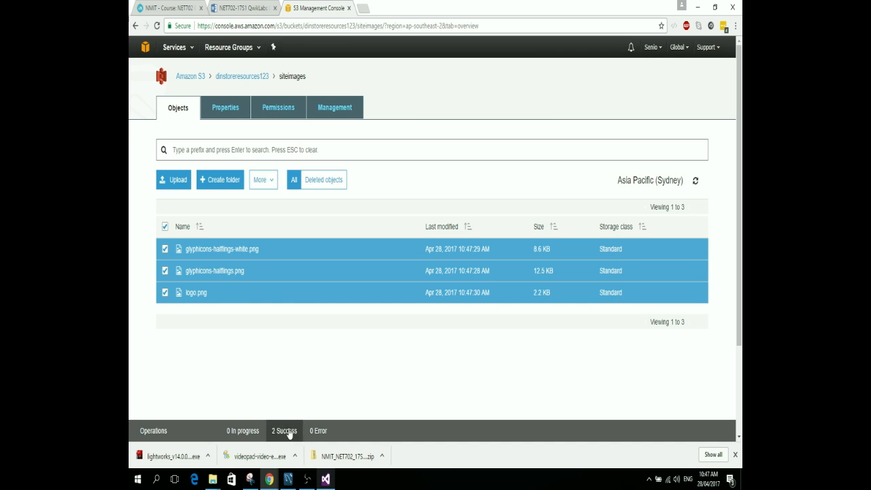
Step: Switch to Visual Studio, search bootstrap.css for "background-image:url" and select the images/glyphicons-halflings-white.png path
{"action": "left_click", "coordinate": [326, 479]}
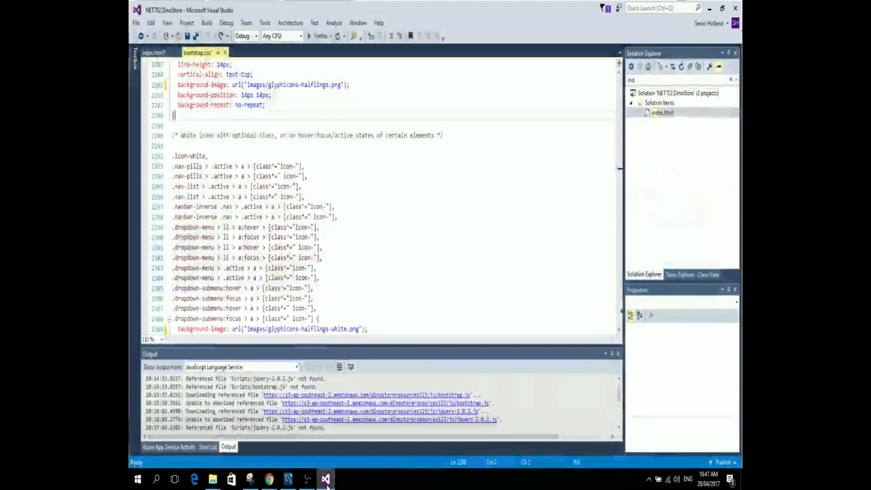
{"action": "scroll", "coordinate": [342, 203], "scroll_direction": "up", "scroll_amount": 5}
{"action": "scroll", "coordinate": [343, 203], "scroll_direction": "up", "scroll_amount": 8}
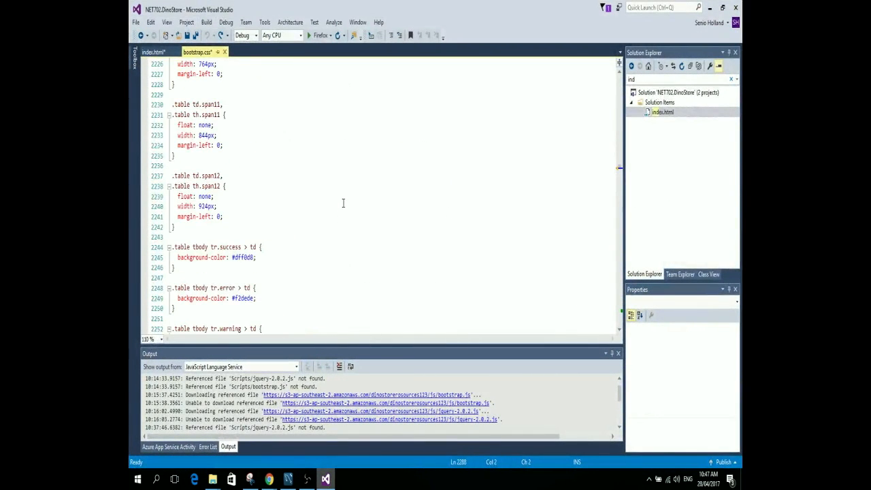
{"action": "scroll", "coordinate": [309, 174], "scroll_direction": "up", "scroll_amount": 20}
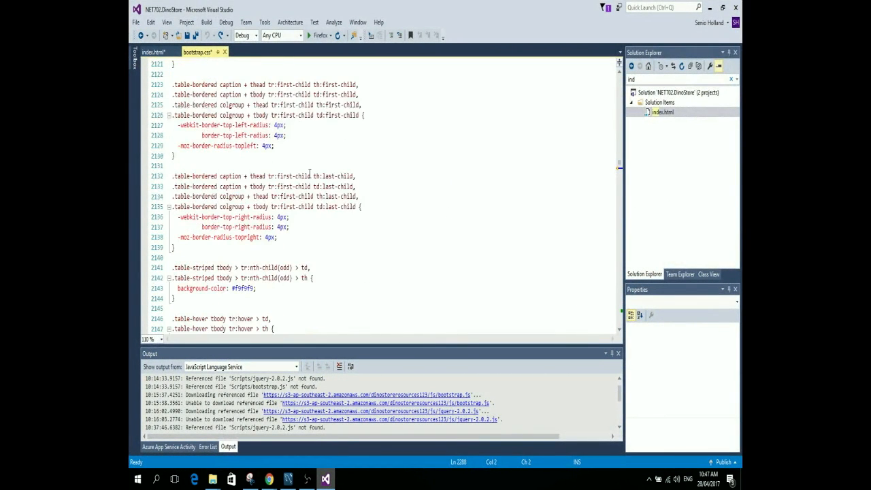
{"action": "key", "text": "ctrl+f"}
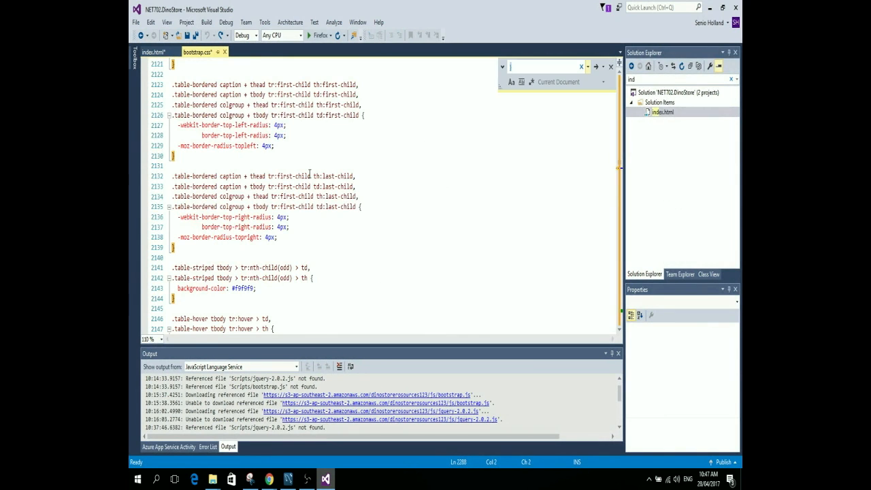
{"action": "type", "text": "backgro"}
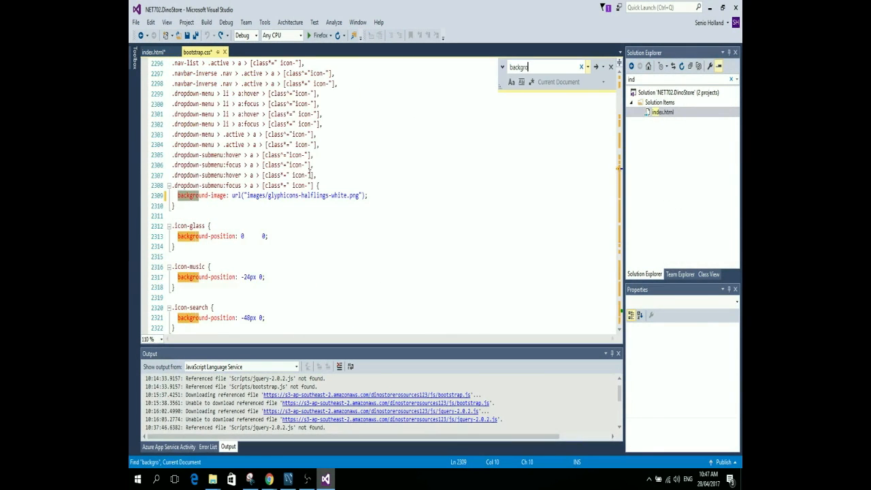
{"action": "type", "text": "und-ima"}
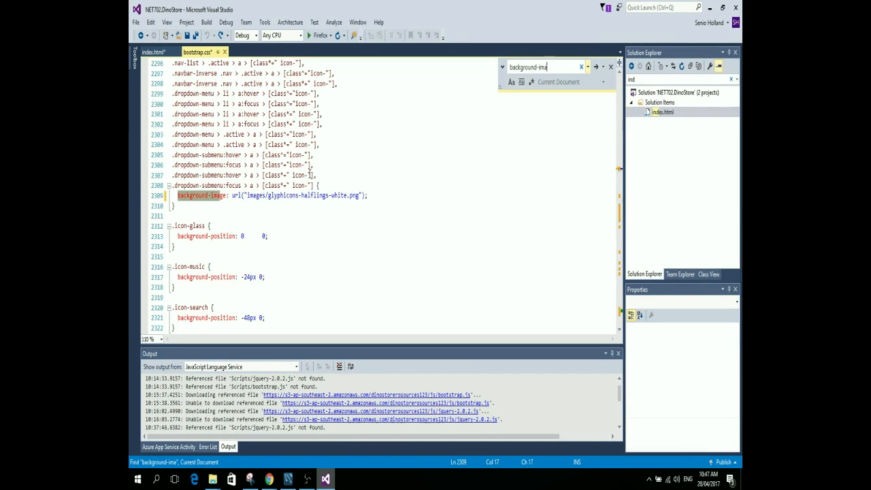
{"action": "type", "text": "ge:url"}
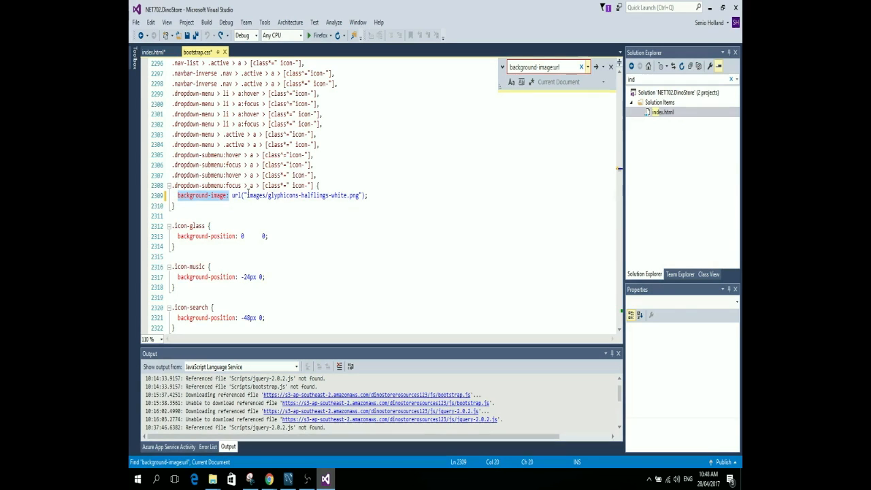
{"action": "left_click_drag", "start_coordinate": [247, 195], "coordinate": [359, 195]}
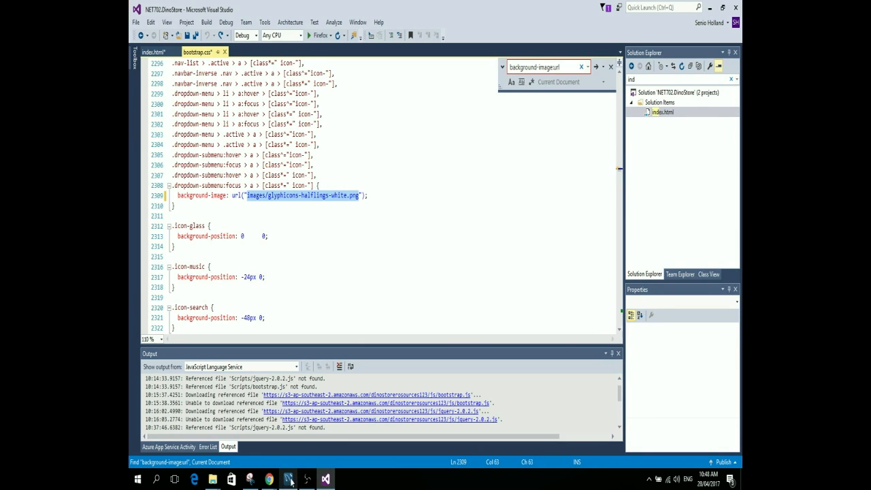
Step: Return to the S3 console in Chrome and show the details of glyphicons-halflings.png in siteimages
{"action": "left_click", "coordinate": [270, 481]}
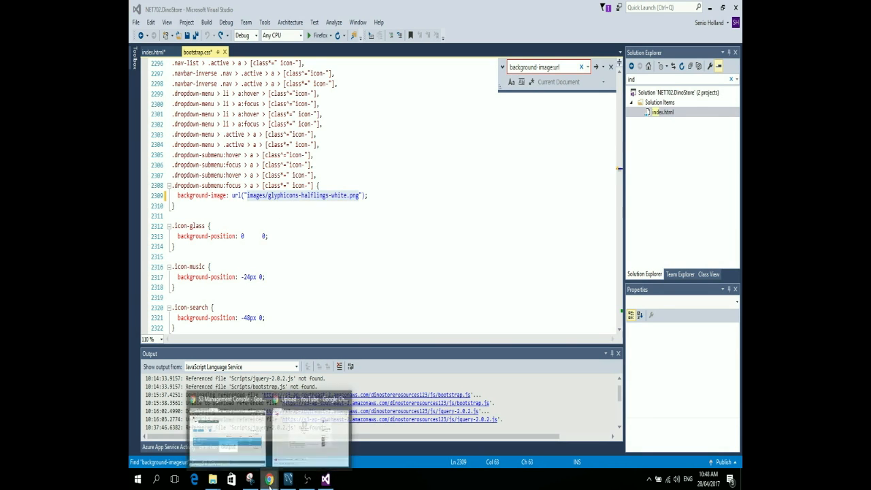
{"action": "left_click", "coordinate": [249, 441]}
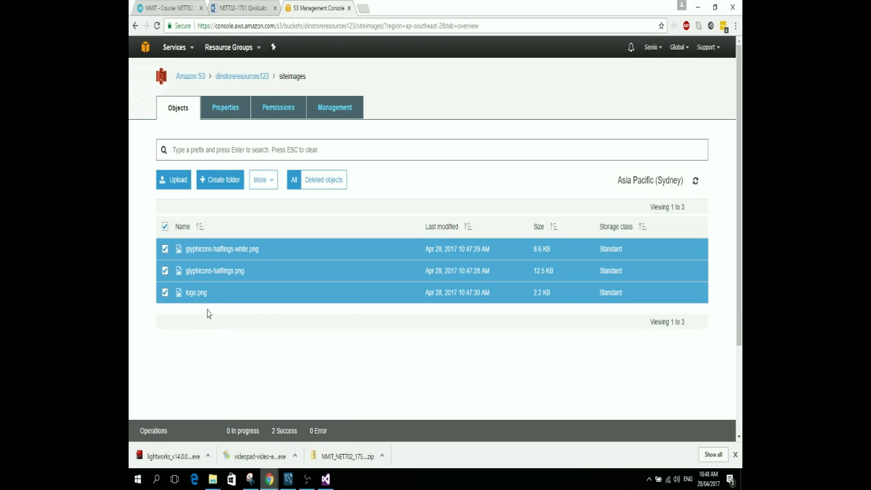
{"action": "left_click", "coordinate": [220, 273]}
{"action": "left_click", "coordinate": [281, 230]}
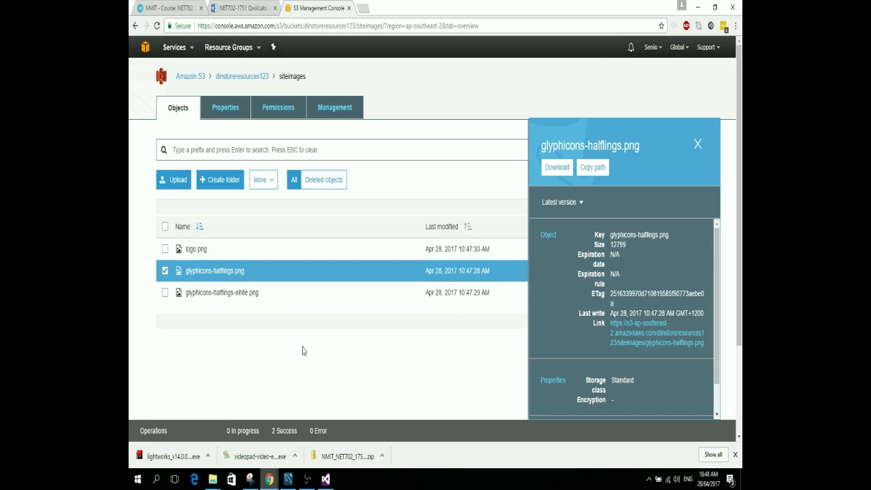
Step: Open the glyphicons-halflings.png object page in the siteimages folder and copy its S3 link
{"action": "left_click", "coordinate": [271, 227]}
{"action": "left_click", "coordinate": [164, 271]}
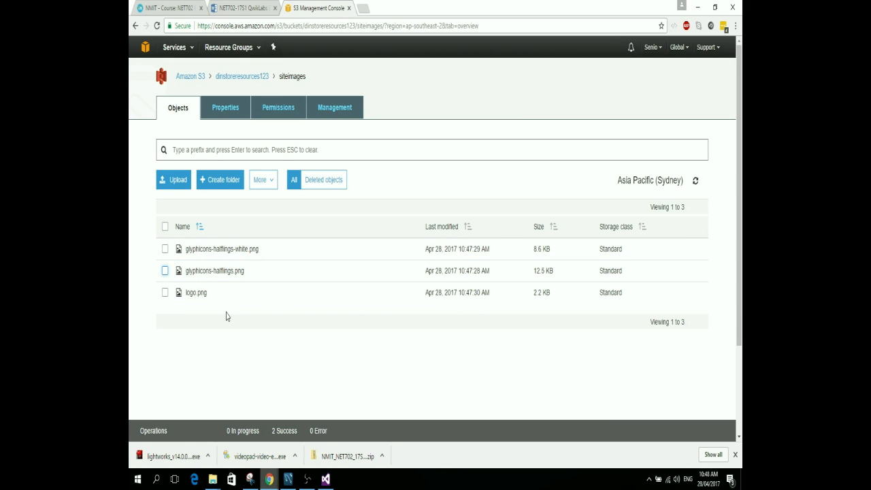
{"action": "left_click", "coordinate": [216, 271]}
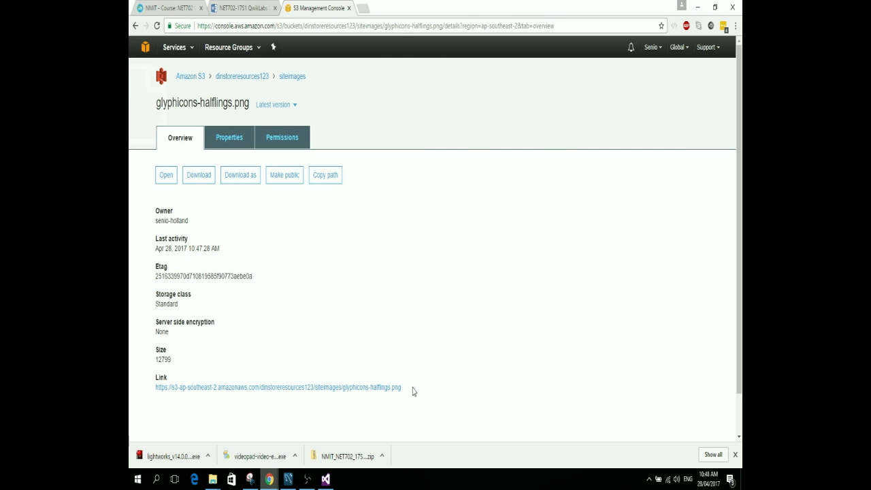
{"action": "left_click_drag", "start_coordinate": [412, 391], "coordinate": [162, 399]}
{"action": "key", "text": "ctrl+c"}
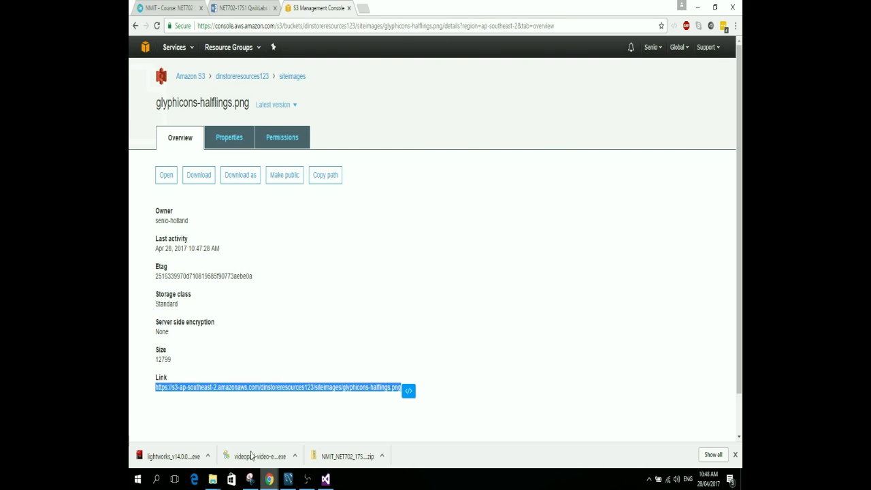
Step: Switch to Visual Studio and paste the copied glyphicons-halflings.png link over the selected path on line 2309 of bootstrap.css
{"action": "left_click", "coordinate": [325, 479]}
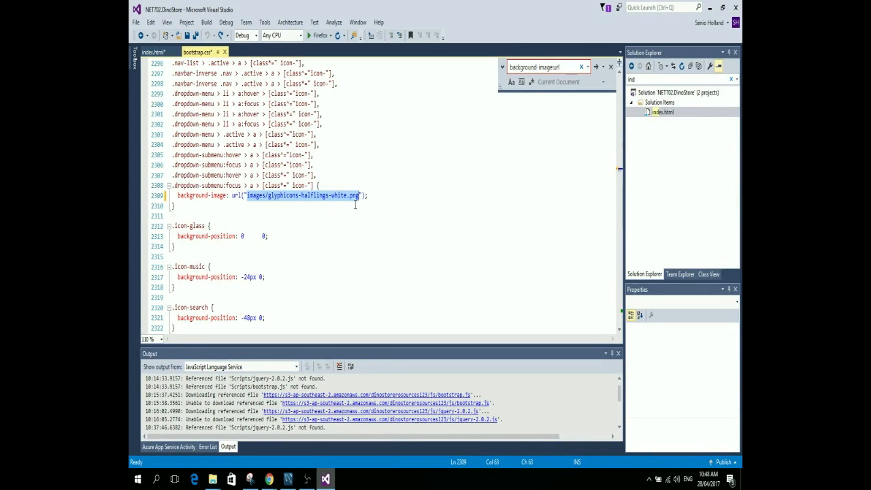
{"action": "key", "text": "ctrl+v"}
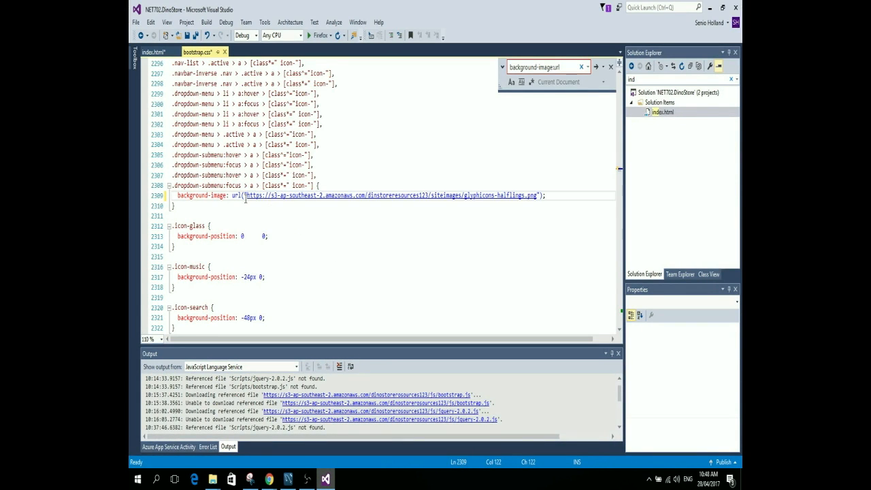
{"action": "left_click", "coordinate": [217, 206]}
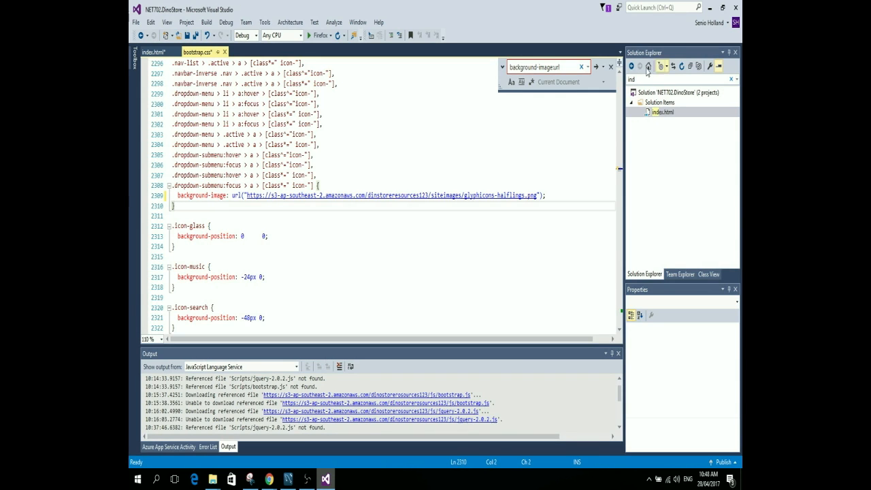
Step: Correct the search text to "background-image: url" and locate the images/glyphicons-halflings.png path on line 2285
{"action": "left_click", "coordinate": [595, 66]}
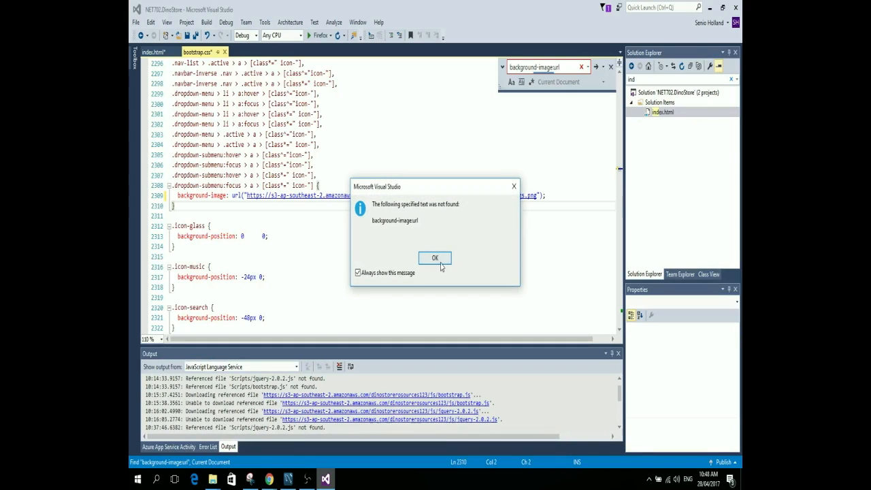
{"action": "left_click", "coordinate": [513, 185]}
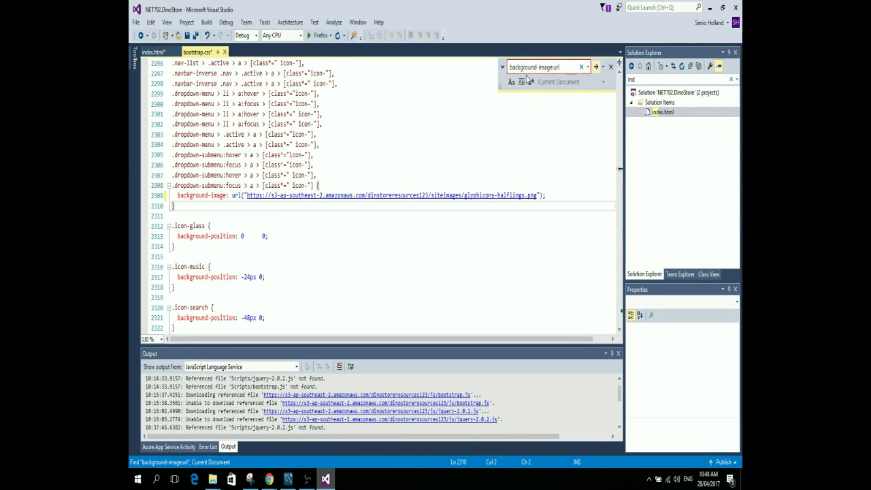
{"action": "left_click", "coordinate": [554, 67]}
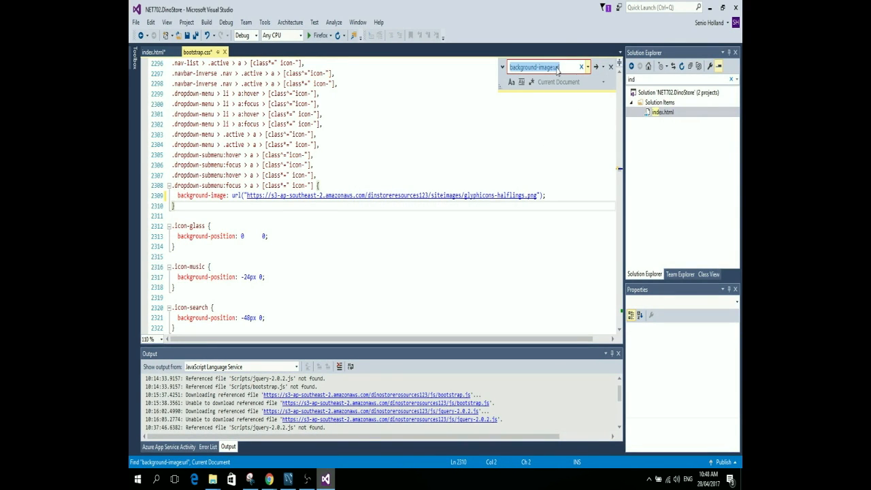
{"action": "left_click", "coordinate": [550, 67]}
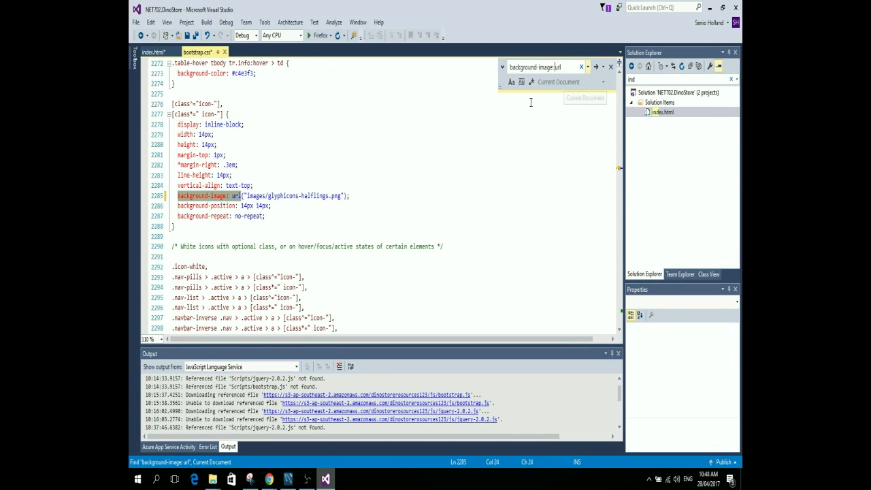
{"action": "left_click", "coordinate": [291, 196]}
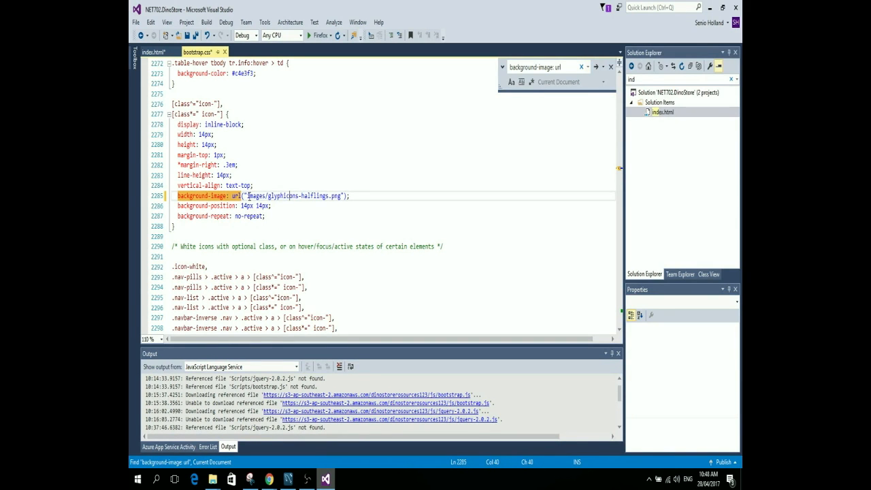
{"action": "scroll", "coordinate": [335, 245], "scroll_direction": "up", "scroll_amount": 1}
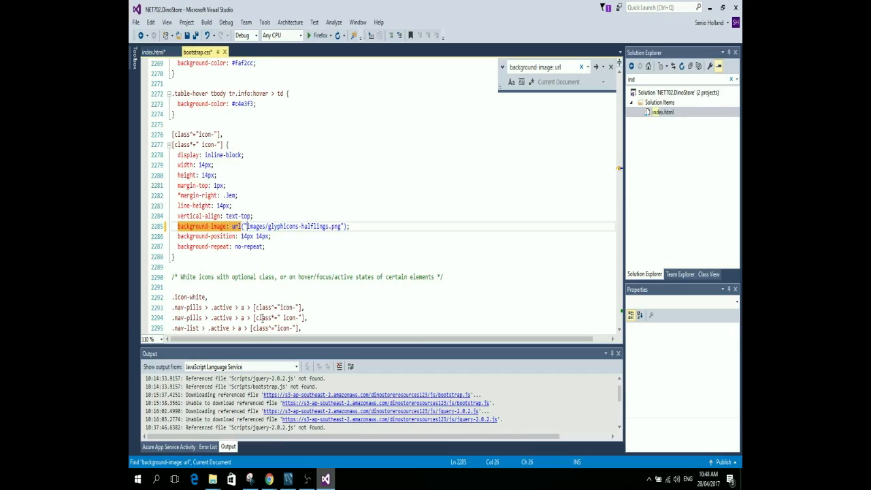
Step: Check the open object's name in the S3 console, return to Visual Studio and paste the copied link over the path on line 2285
{"action": "mouse_move", "coordinate": [270, 479]}
{"action": "left_click", "coordinate": [246, 439]}
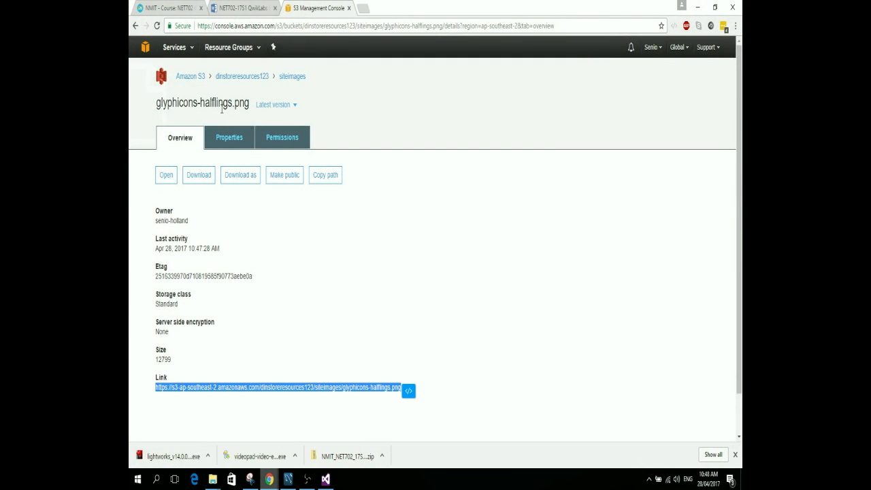
{"action": "mouse_move", "coordinate": [325, 479]}
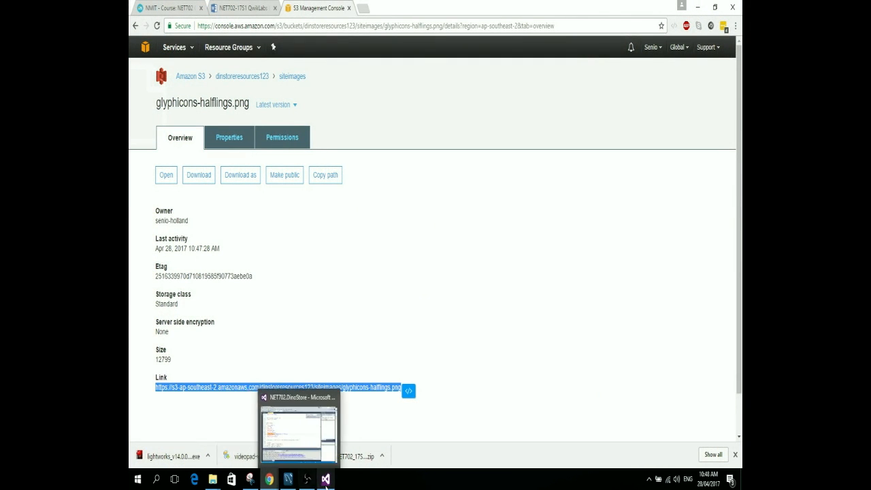
{"action": "left_click", "coordinate": [299, 414]}
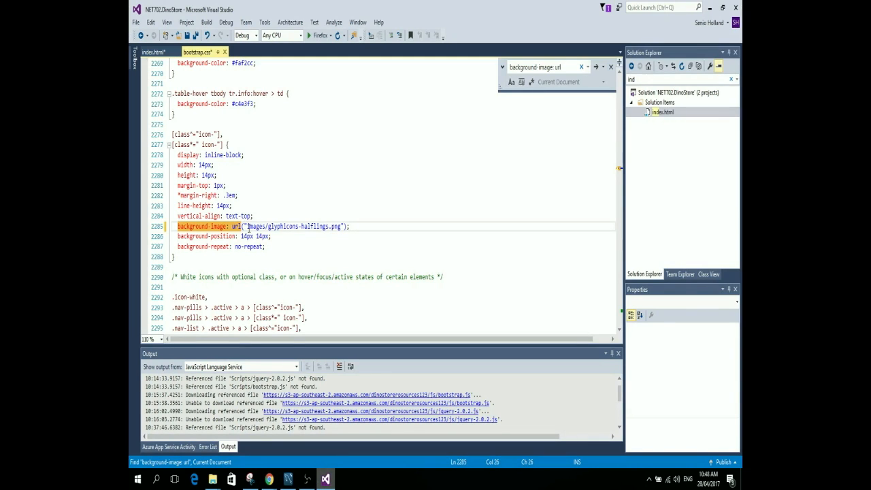
{"action": "left_click_drag", "start_coordinate": [247, 226], "coordinate": [342, 227]}
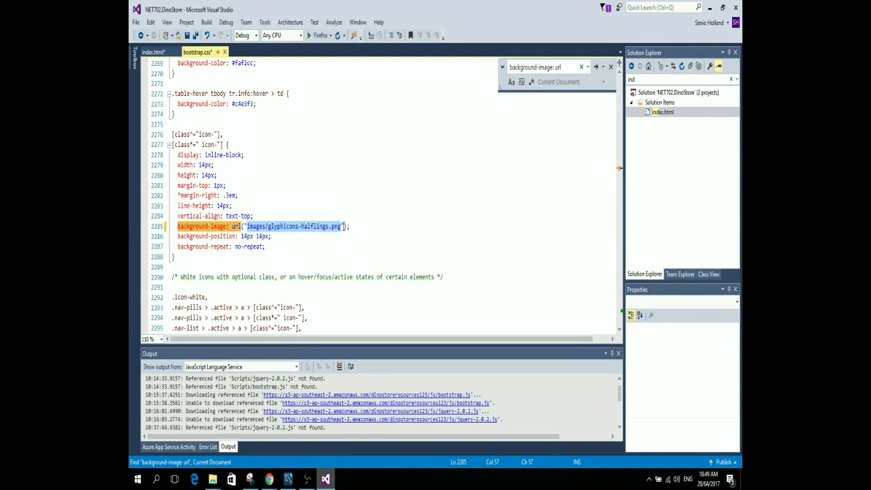
{"action": "key", "text": "ctrl+v"}
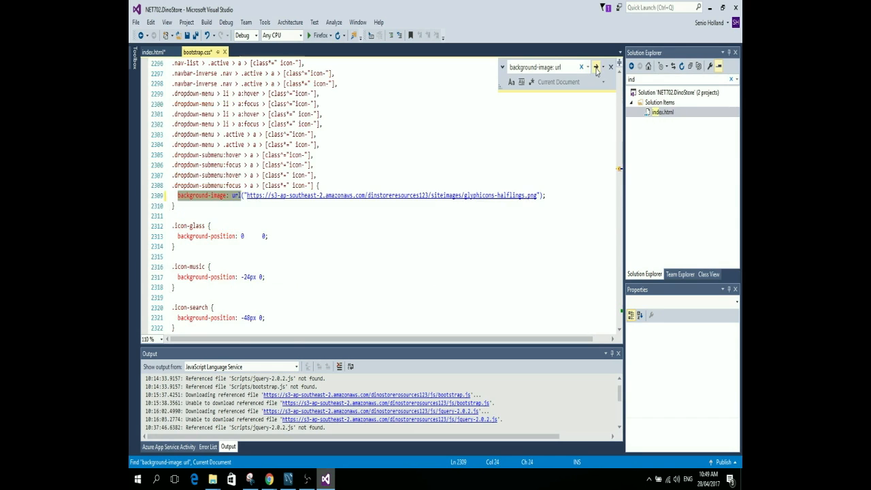
Step: Check the link on line 2309 and undo both pasted links in bootstrap.css
{"action": "left_click", "coordinate": [595, 67]}
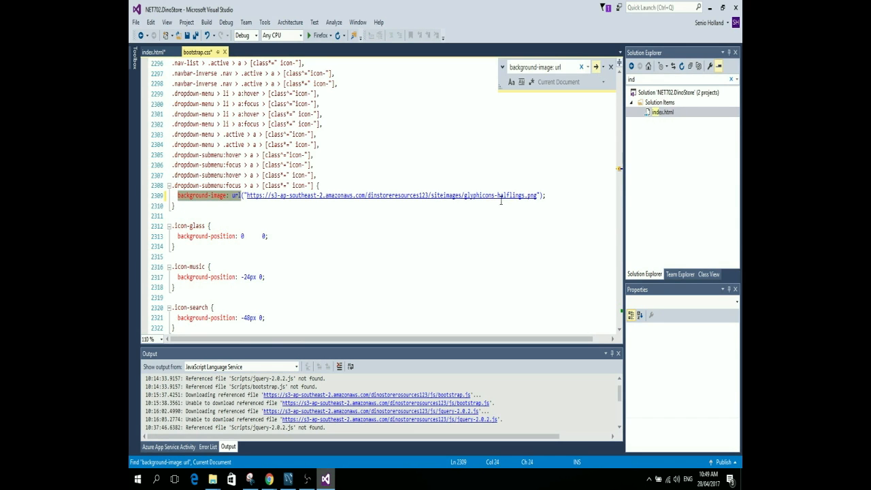
{"action": "left_click", "coordinate": [484, 216]}
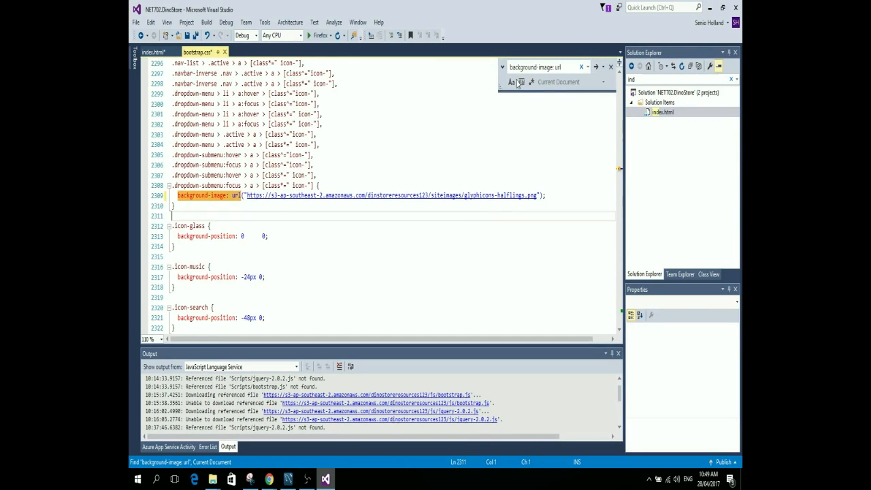
{"action": "key", "text": "ctrl+z"}
{"action": "scroll", "coordinate": [484, 250], "scroll_direction": "up", "scroll_amount": 1}
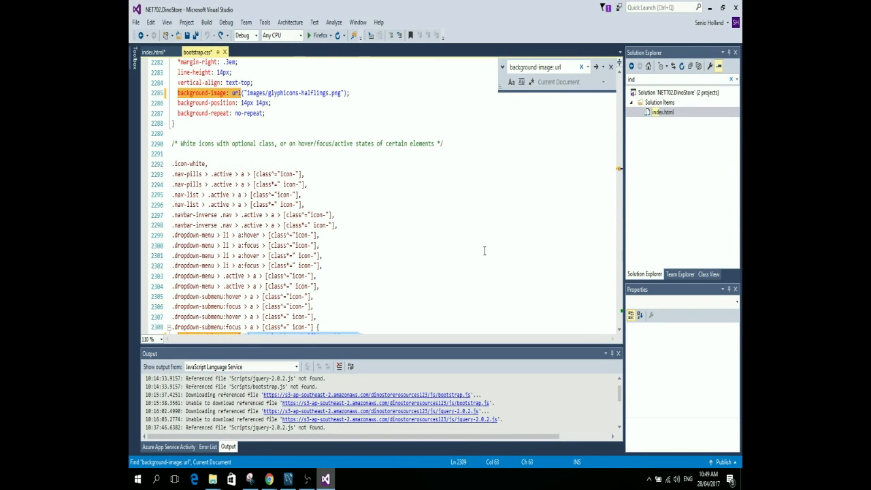
{"action": "scroll", "coordinate": [484, 251], "scroll_direction": "down", "scroll_amount": 1}
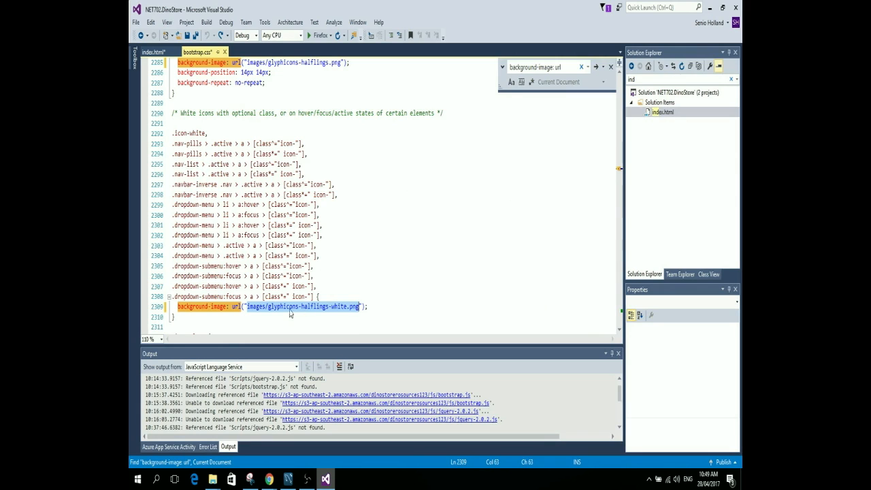
Step: Replace the images/glyphicons-halflings-white.png path on line 2309 with the link copied from that file's S3 object page in Chrome
{"action": "left_click", "coordinate": [249, 306]}
{"action": "left_click_drag", "start_coordinate": [246, 306], "coordinate": [360, 305]}
{"action": "mouse_move", "coordinate": [268, 480]}
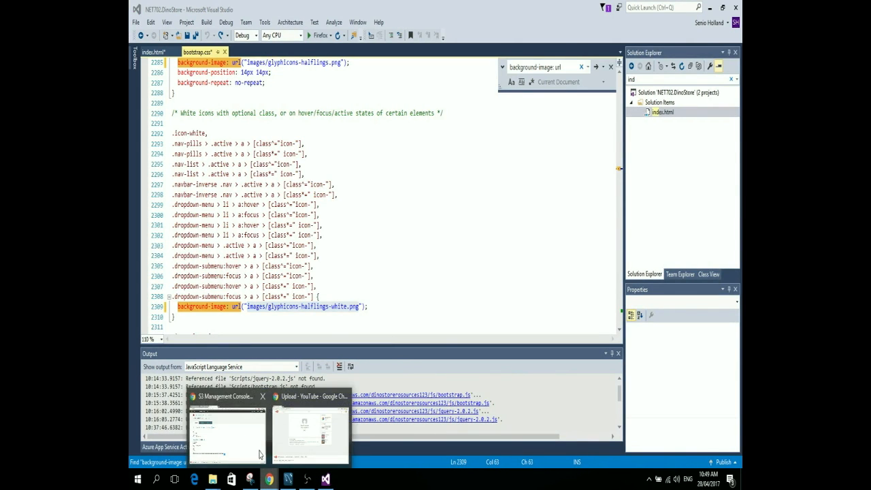
{"action": "left_click", "coordinate": [235, 439]}
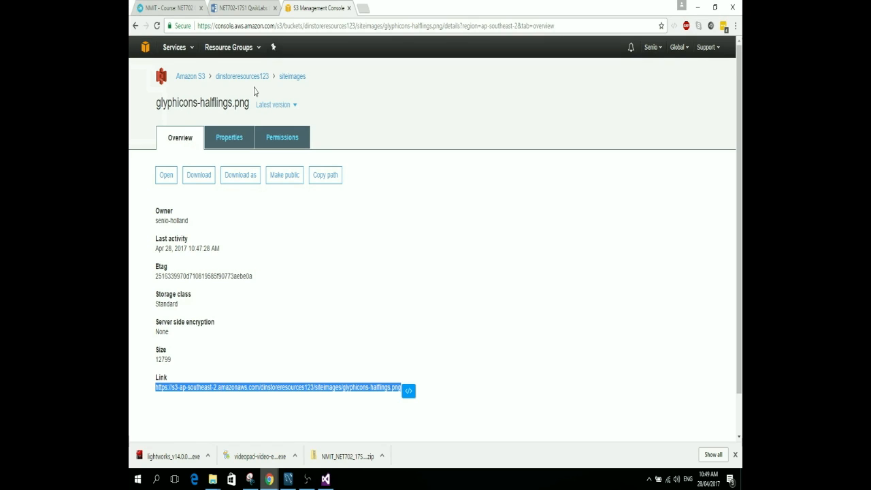
{"action": "left_click", "coordinate": [293, 77]}
{"action": "left_click", "coordinate": [227, 250]}
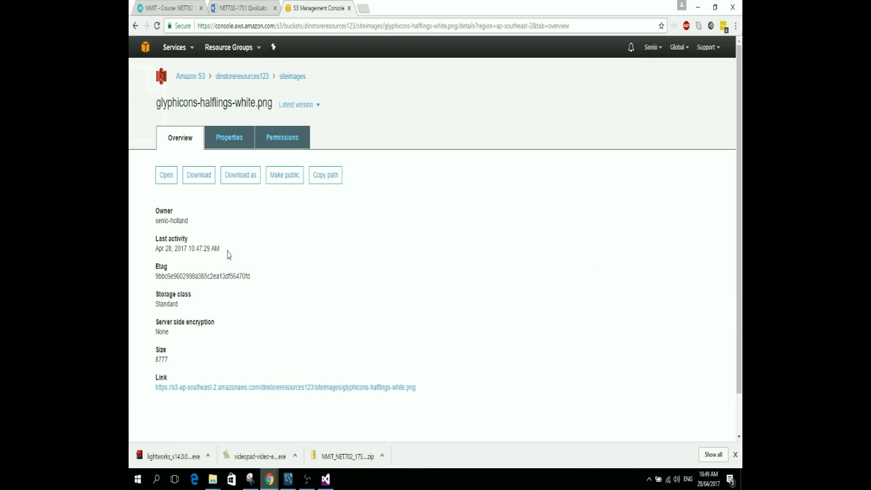
{"action": "left_click_drag", "start_coordinate": [447, 389], "coordinate": [187, 379]}
{"action": "key", "text": "ctrl+c"}
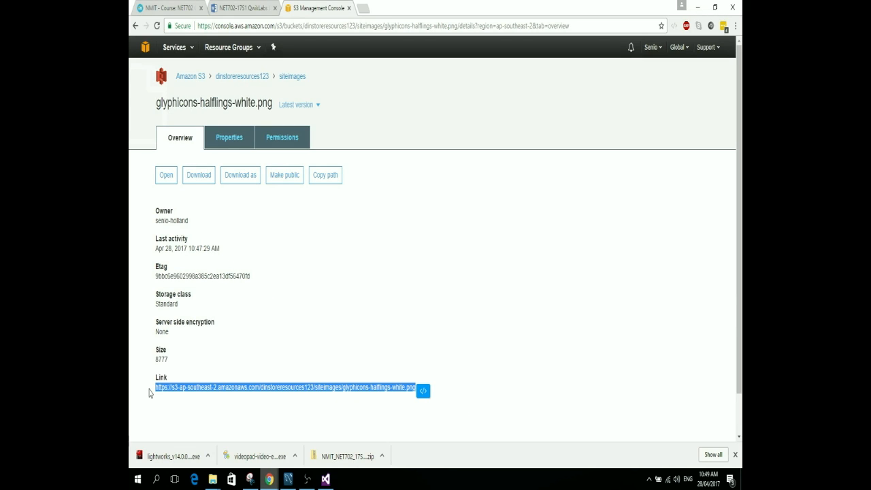
{"action": "left_click", "coordinate": [326, 479]}
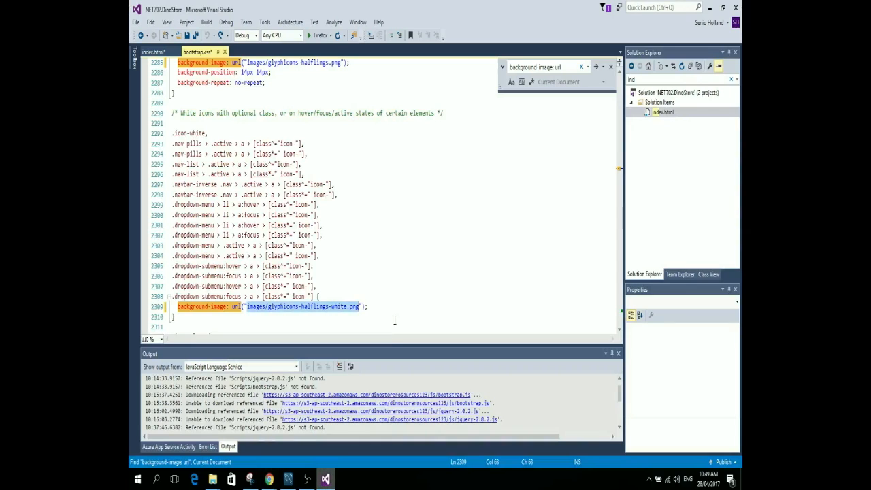
{"action": "key", "text": "ctrl+v"}
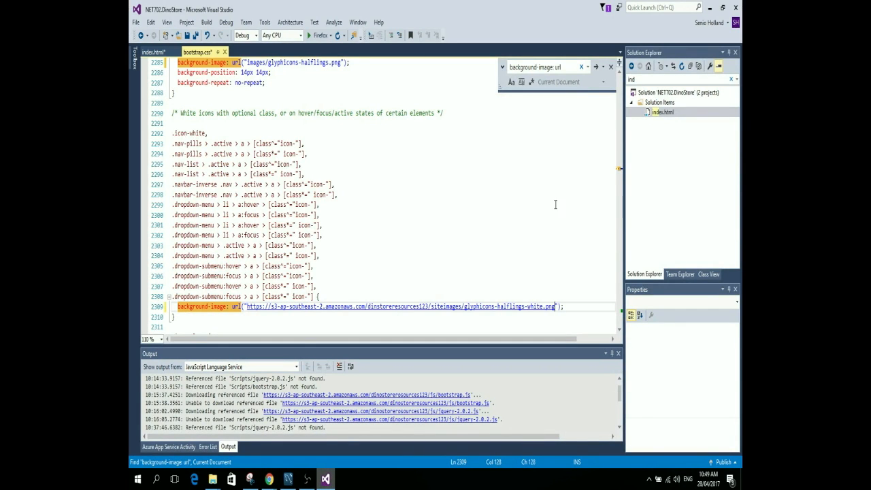
Step: Find the glyphicons-halflings.png path on line 2285, switch to Chrome and copy that file's link from the siteimages folder in S3
{"action": "left_click", "coordinate": [596, 67]}
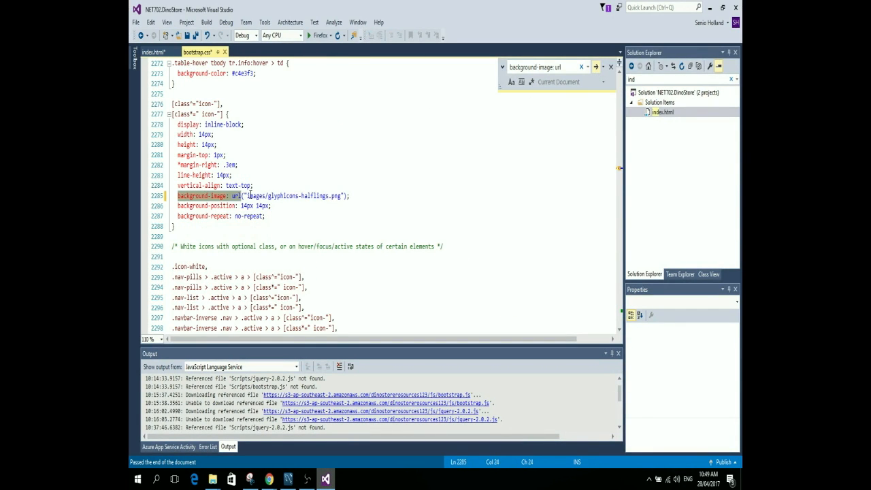
{"action": "left_click_drag", "start_coordinate": [247, 195], "coordinate": [338, 195]}
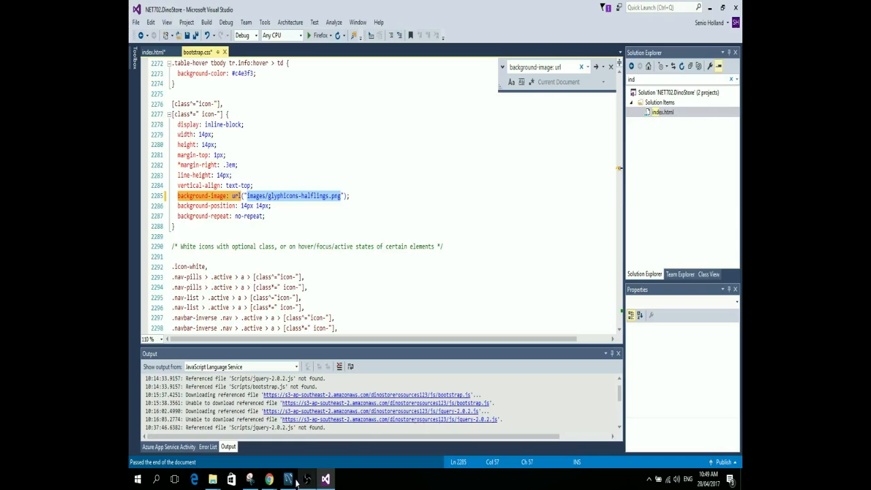
{"action": "left_click", "coordinate": [269, 479]}
{"action": "mouse_move", "coordinate": [286, 451]}
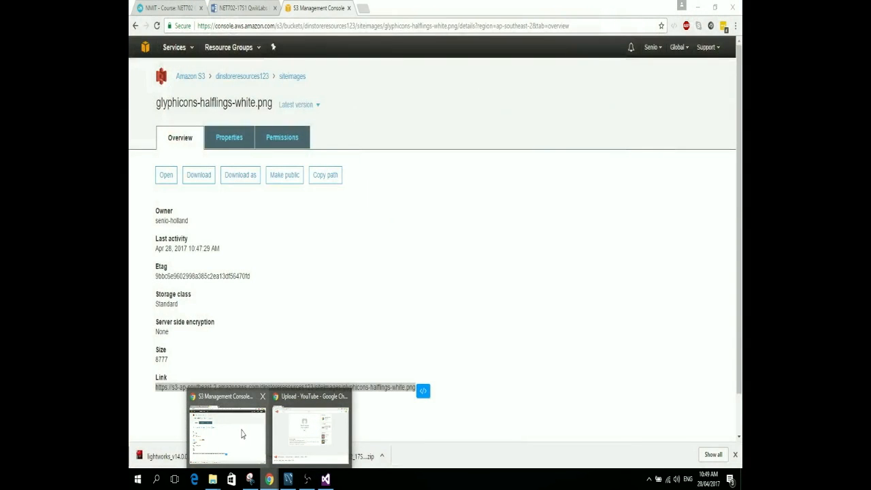
{"action": "left_click", "coordinate": [238, 435]}
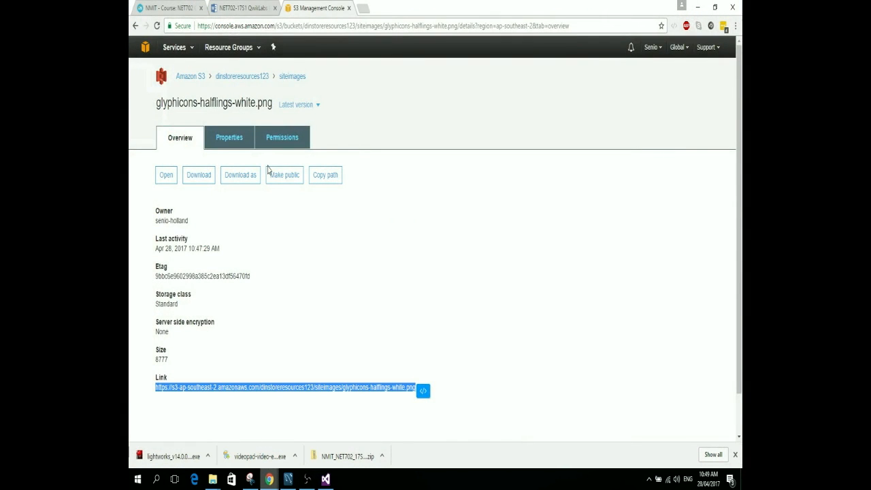
{"action": "left_click", "coordinate": [296, 78]}
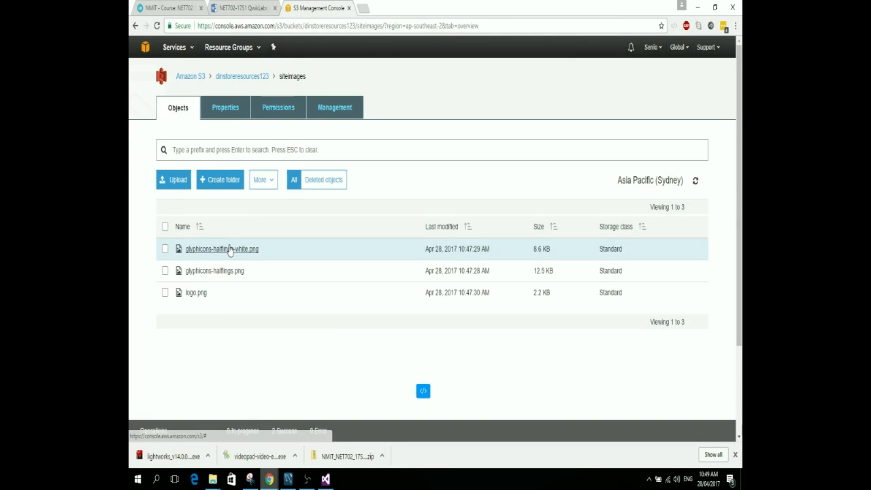
{"action": "left_click", "coordinate": [215, 270]}
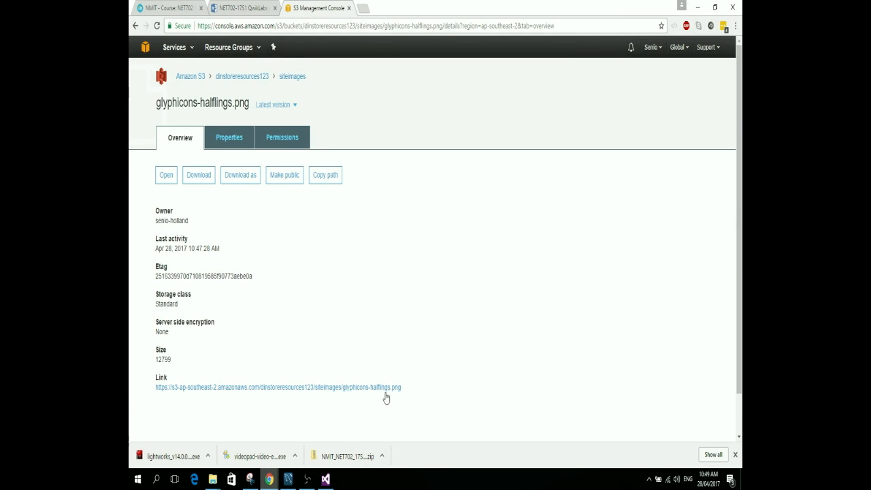
{"action": "left_click_drag", "start_coordinate": [403, 390], "coordinate": [155, 395]}
{"action": "key", "text": "ctrl+c"}
Step: Return to Visual Studio and replace the images/glyphicons-halflings.png path on line 2285 with the copied S3 link
{"action": "mouse_move", "coordinate": [315, 483]}
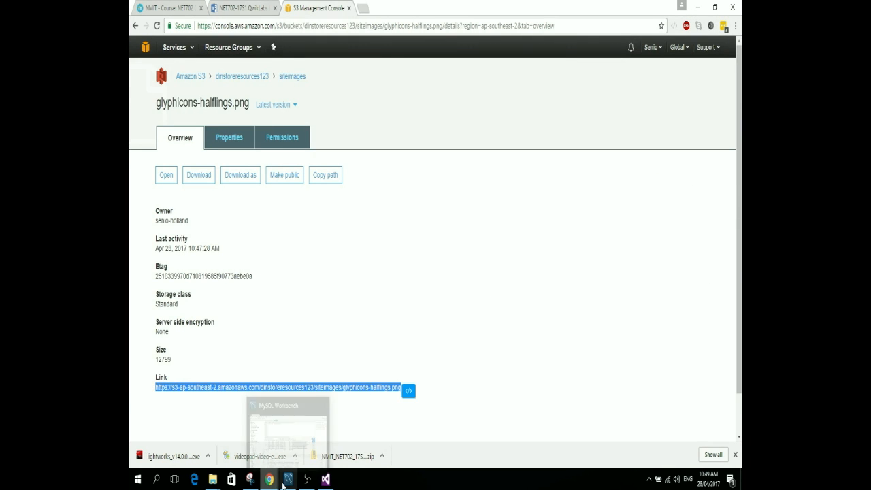
{"action": "left_click", "coordinate": [315, 432]}
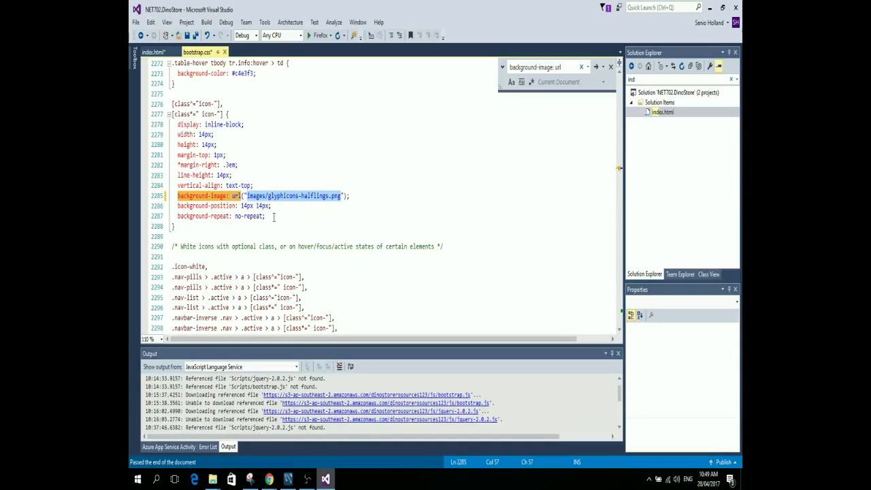
{"action": "left_click", "coordinate": [248, 195]}
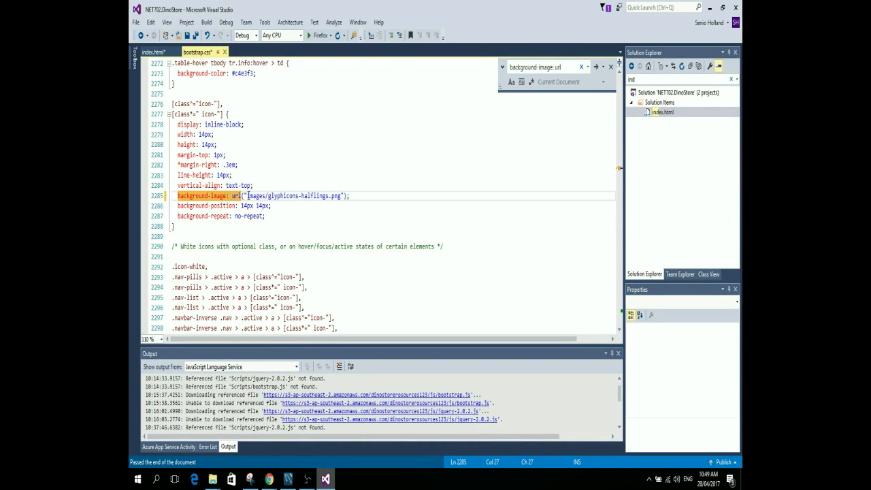
{"action": "left_click_drag", "start_coordinate": [248, 195], "coordinate": [342, 197]}
{"action": "key", "text": "ctrl+v"}
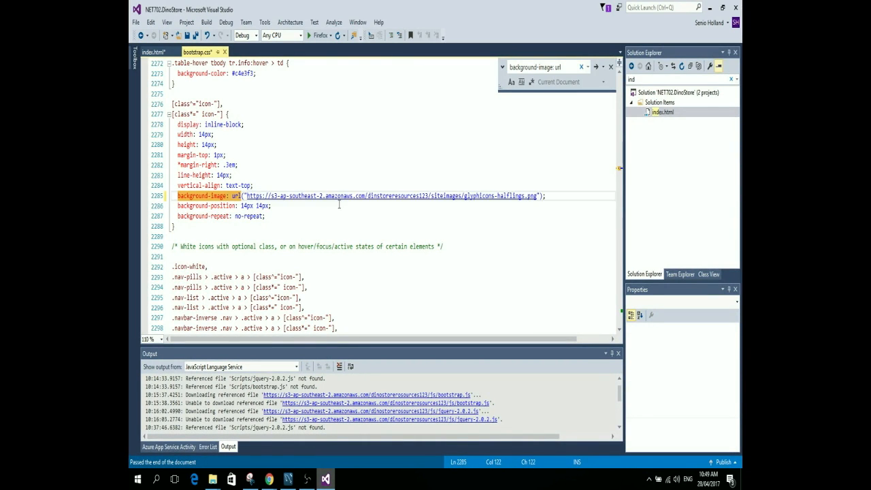
{"action": "left_click", "coordinate": [247, 227]}
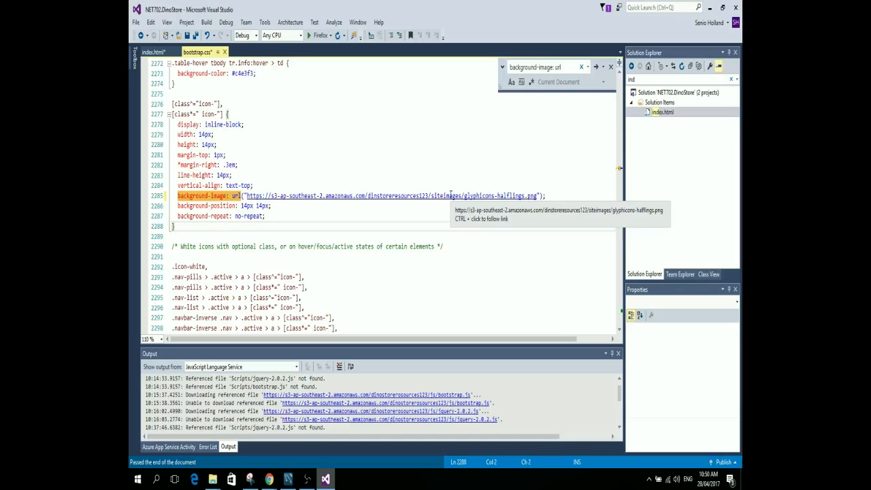
{"action": "left_click", "coordinate": [264, 185]}
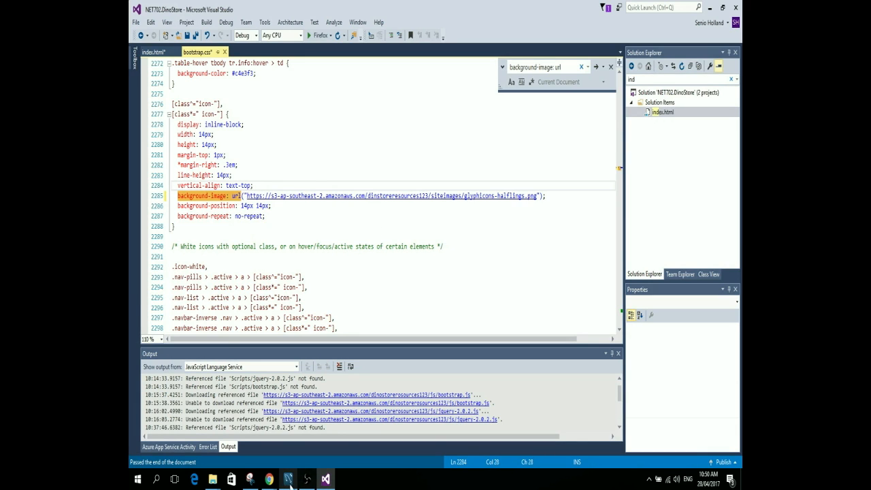
Step: Switch to the S3 console in Chrome and open the css folder of the dinstoreresources123 bucket
{"action": "mouse_move", "coordinate": [274, 481]}
{"action": "left_click", "coordinate": [259, 446]}
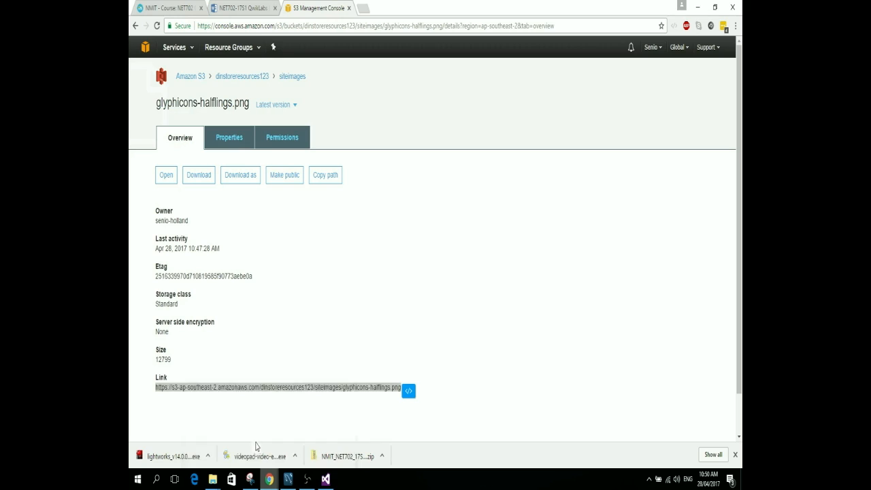
{"action": "left_click", "coordinate": [308, 244]}
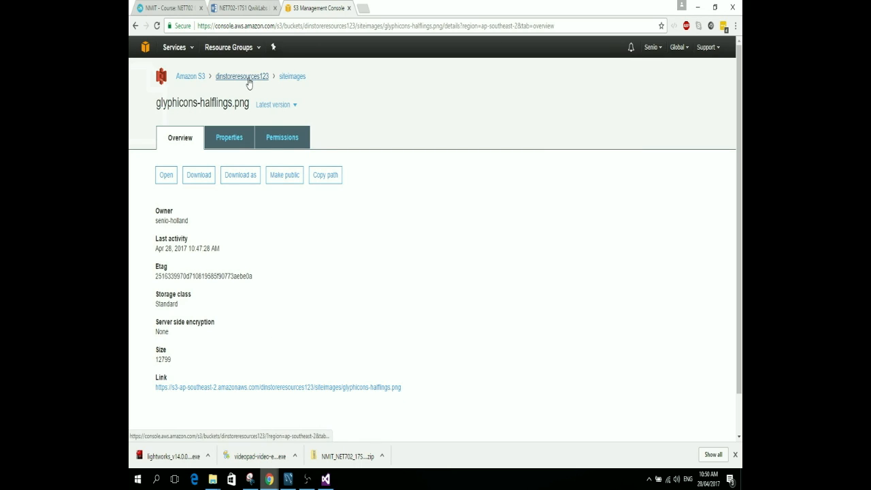
{"action": "left_click", "coordinate": [247, 77]}
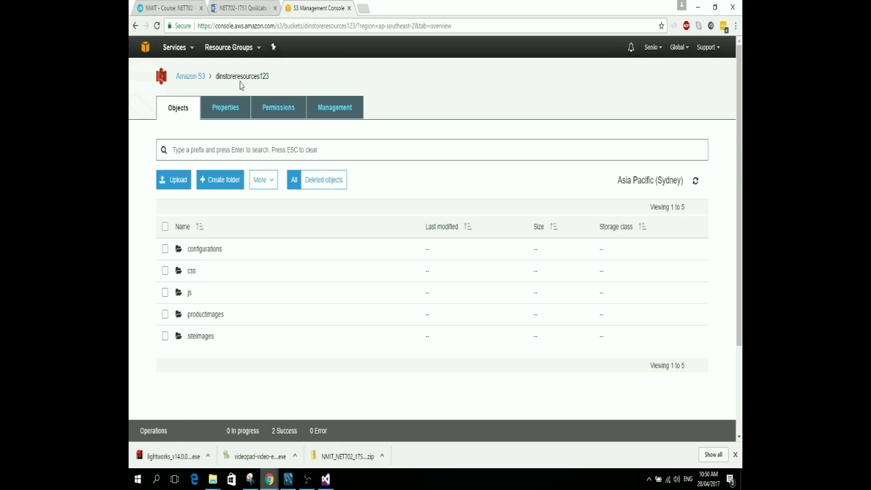
{"action": "left_click", "coordinate": [191, 272]}
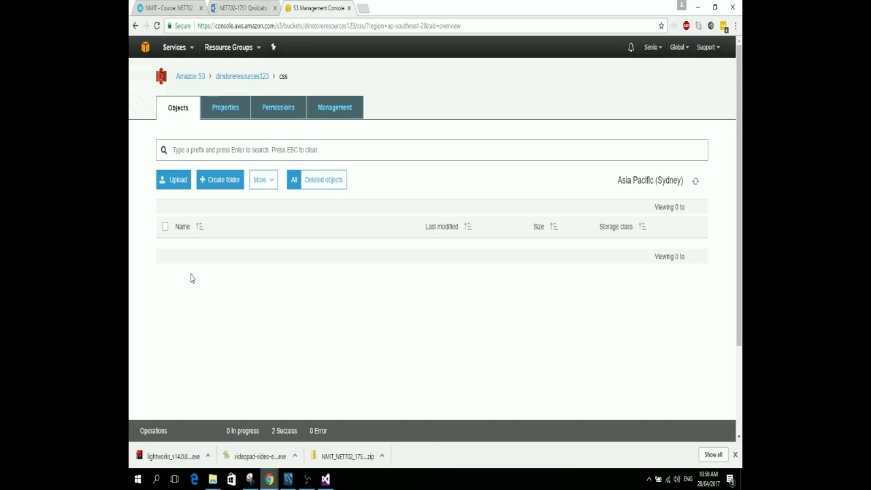
Step: Start an upload to the css folder and browse for files in the NET702.DinoStore project folder
{"action": "left_click", "coordinate": [175, 180]}
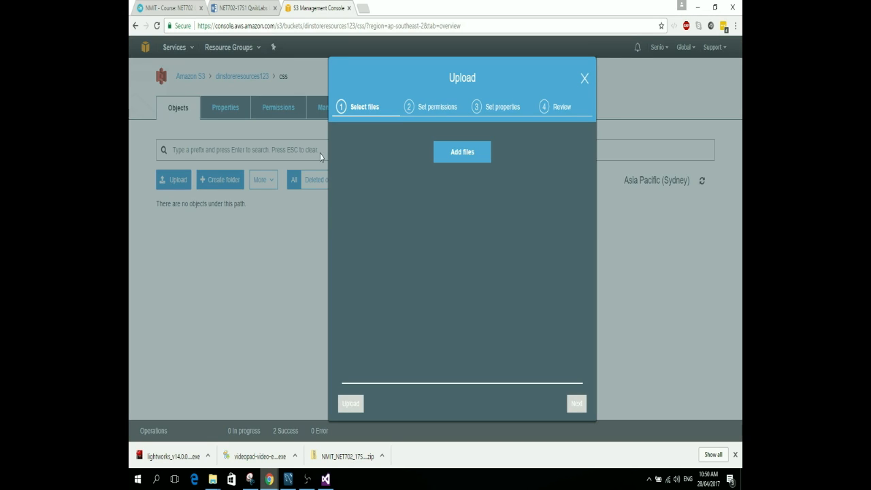
{"action": "left_click", "coordinate": [448, 152]}
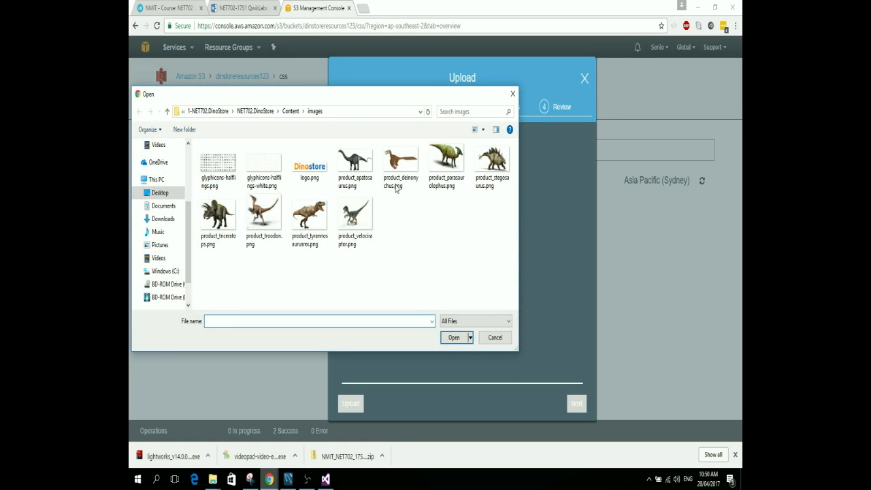
{"action": "scroll", "coordinate": [160, 231], "scroll_direction": "up", "scroll_amount": 2}
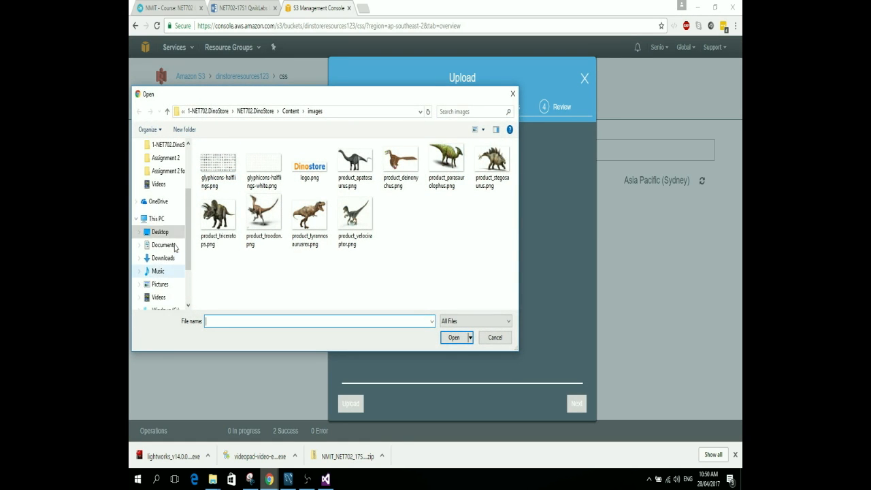
{"action": "left_click", "coordinate": [257, 112]}
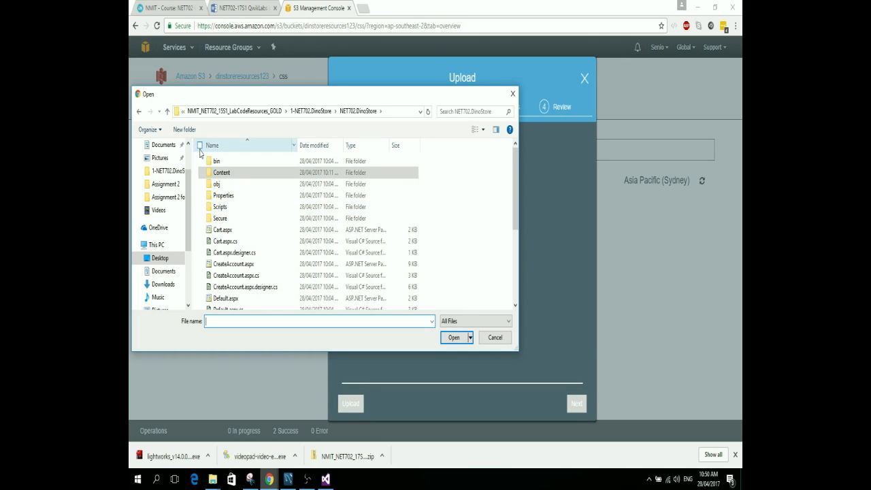
{"action": "left_click", "coordinate": [310, 111]}
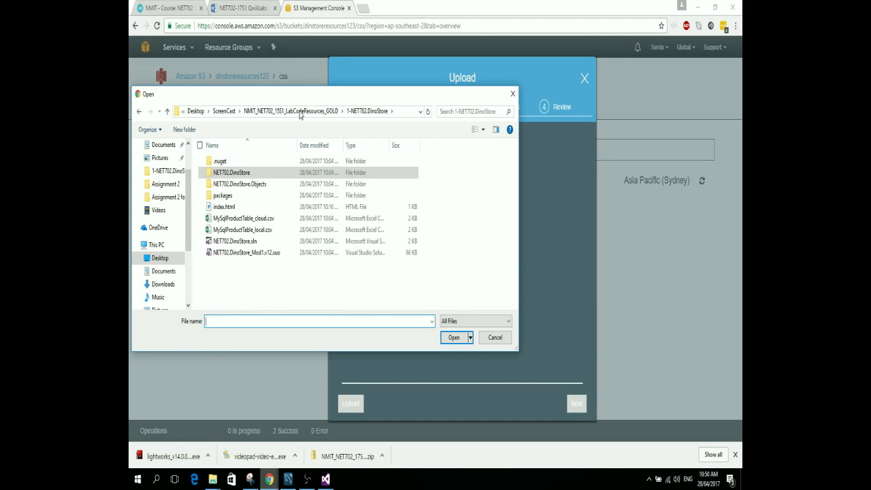
{"action": "double_click", "coordinate": [234, 172]}
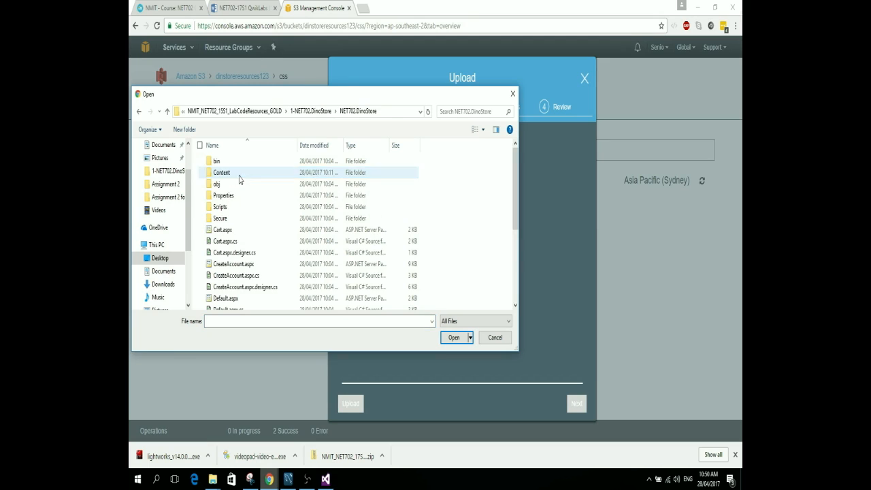
{"action": "double_click", "coordinate": [225, 195]}
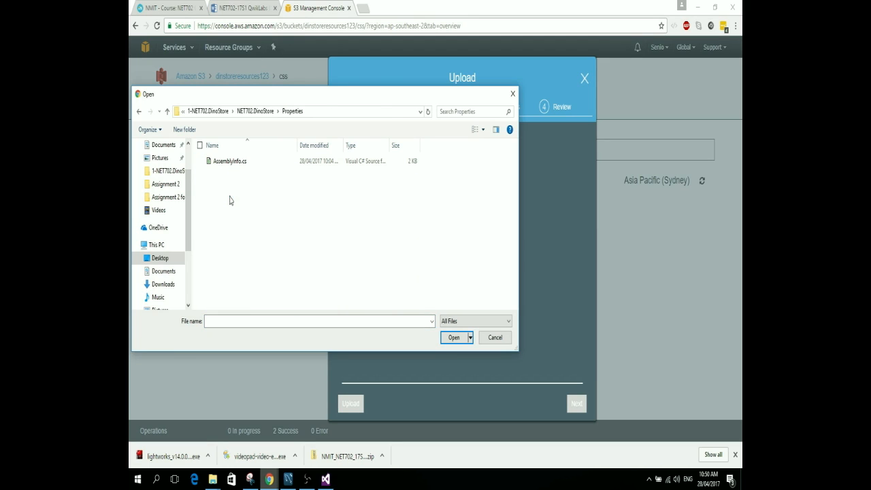
{"action": "left_click", "coordinate": [139, 113]}
Step: Choose bootstrap.css from the project's Content folder and upload it to the css folder
{"action": "double_click", "coordinate": [233, 172]}
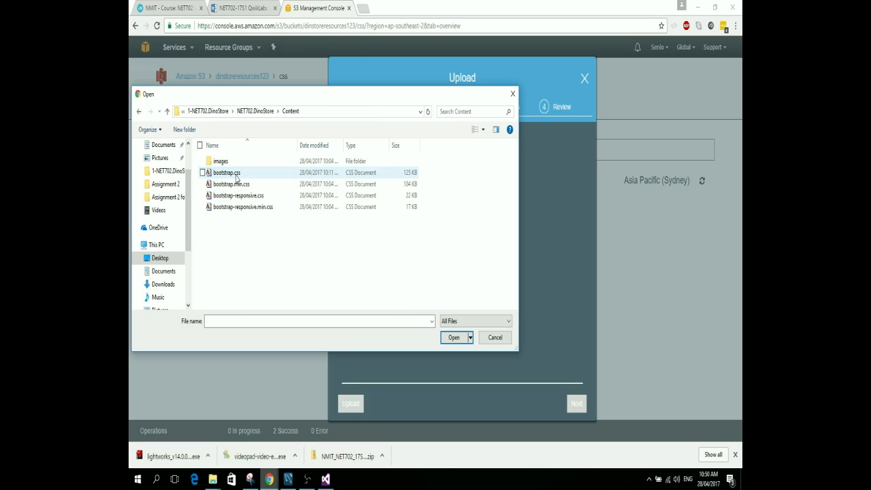
{"action": "left_click", "coordinate": [236, 174]}
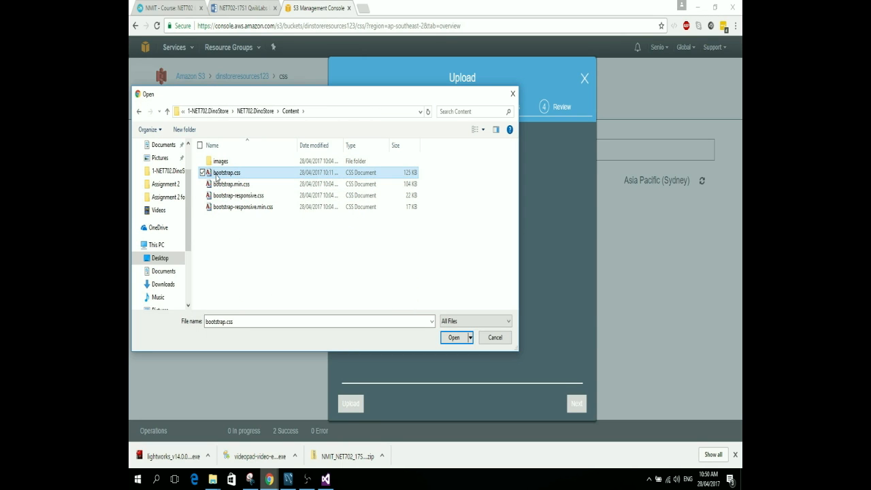
{"action": "left_click", "coordinate": [452, 338]}
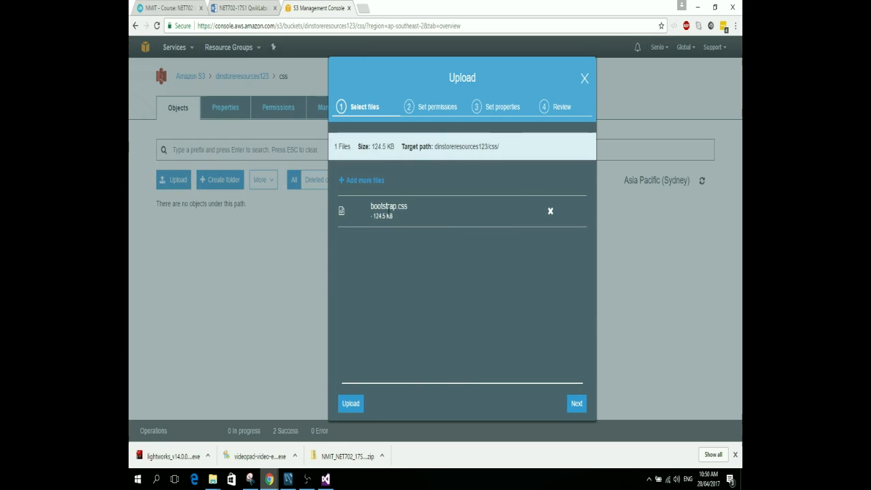
{"action": "left_click", "coordinate": [350, 405]}
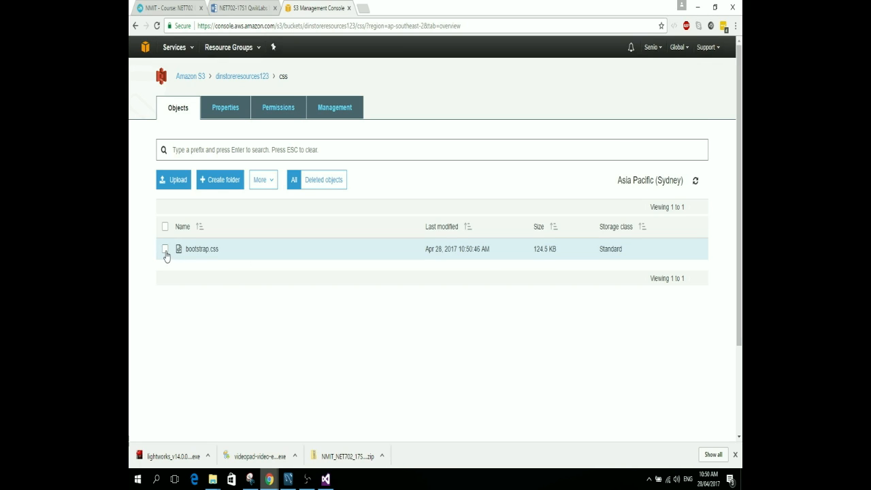
Step: Make the uploaded bootstrap.css object in the css folder public
{"action": "left_click", "coordinate": [164, 250]}
{"action": "left_click", "coordinate": [262, 180]}
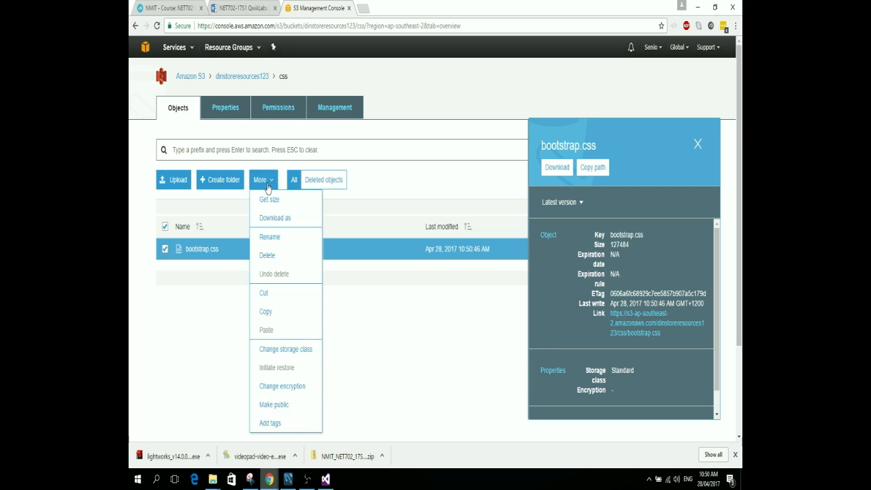
{"action": "left_click", "coordinate": [288, 406]}
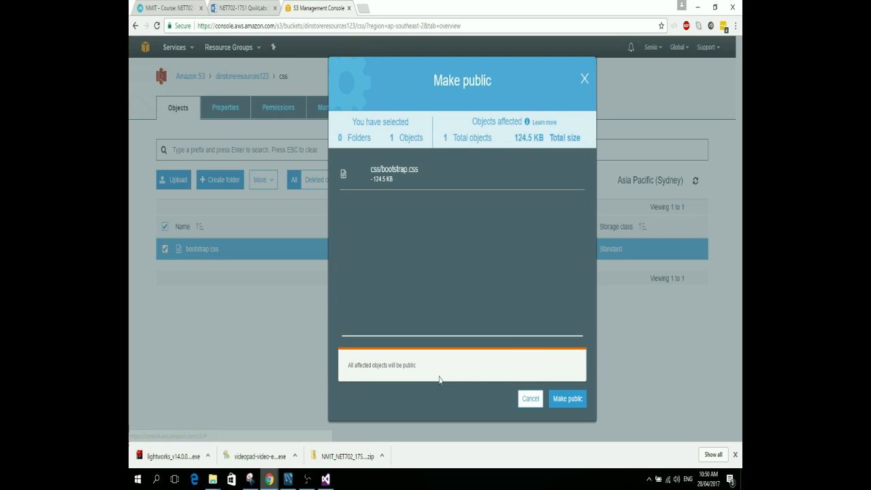
{"action": "left_click", "coordinate": [563, 400]}
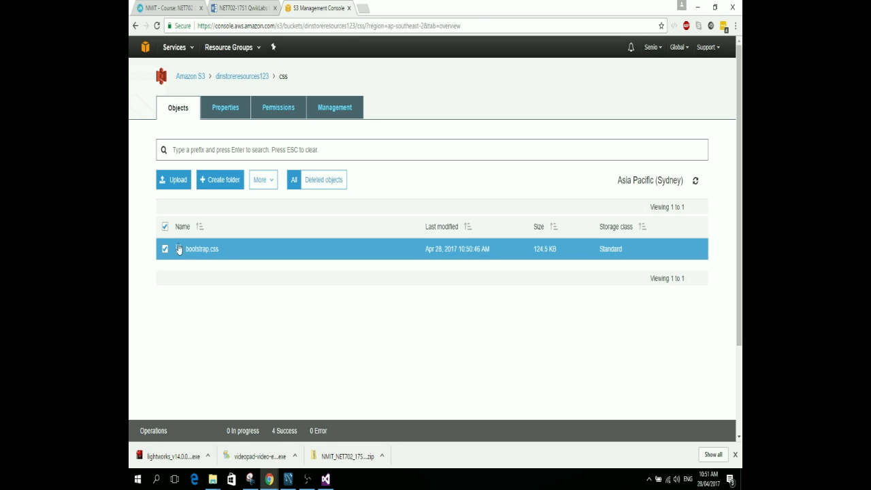
Step: Open the js folder of the dinstoreresources123 bucket and start an upload, browsing for files to add
{"action": "left_click", "coordinate": [244, 78]}
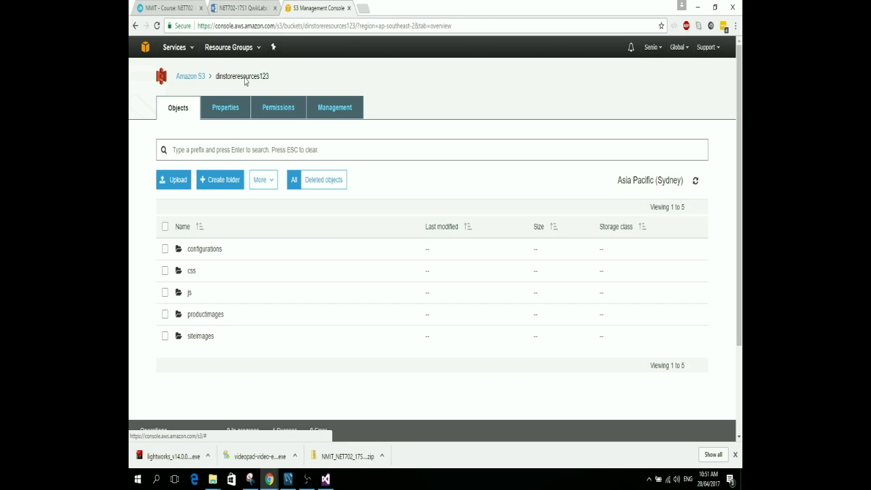
{"action": "left_click", "coordinate": [190, 293]}
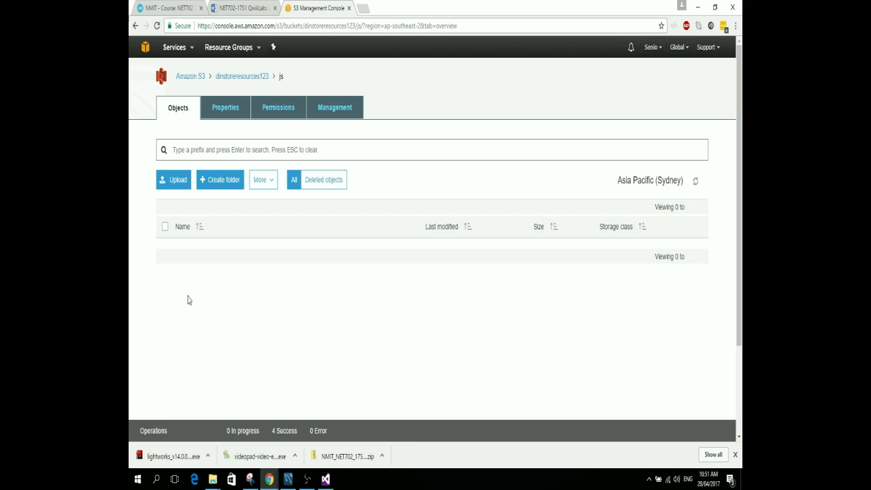
{"action": "left_click", "coordinate": [174, 183]}
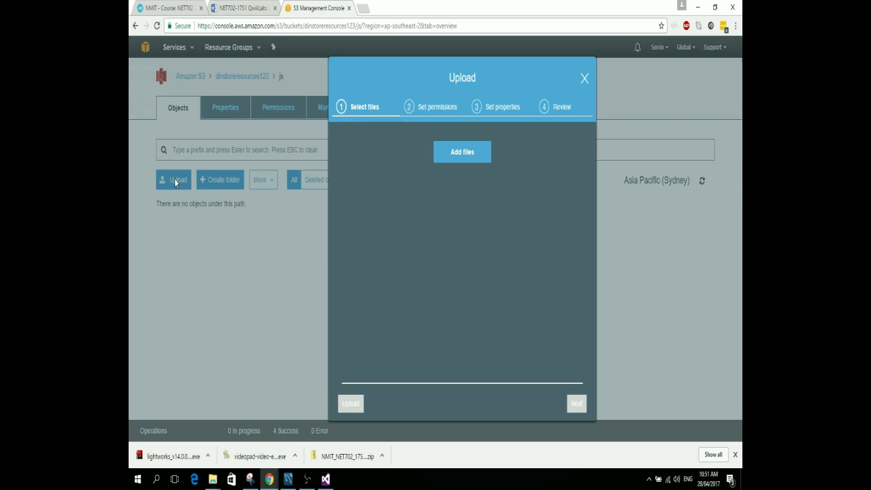
{"action": "left_click", "coordinate": [470, 154]}
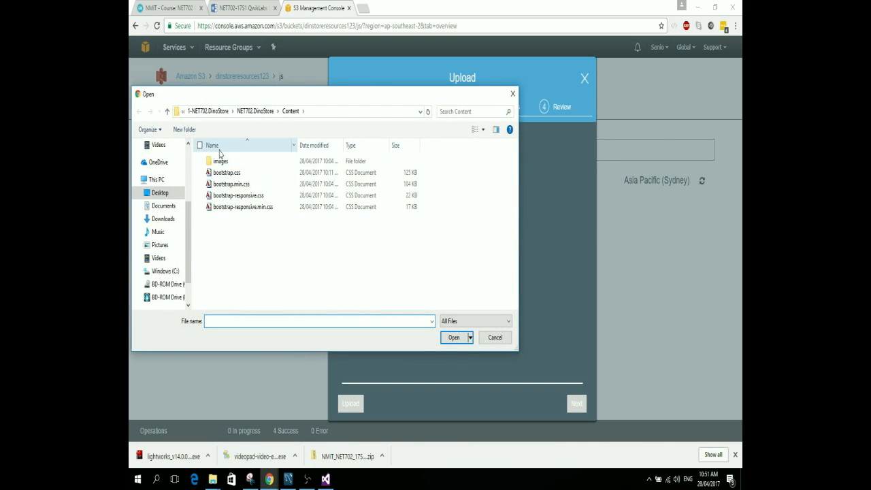
Step: Choose bootstrap.js and jquery-2.0.2.js from the project's Scripts folder and upload them to the js folder
{"action": "left_click", "coordinate": [259, 112]}
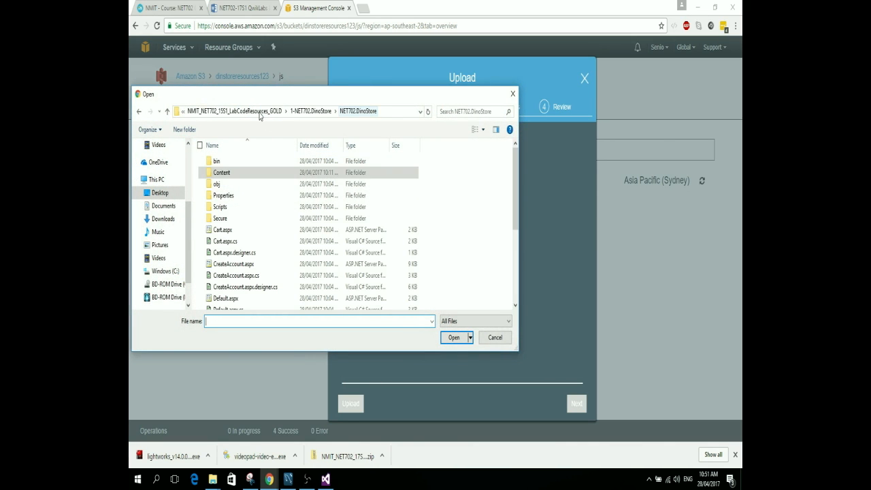
{"action": "double_click", "coordinate": [223, 207]}
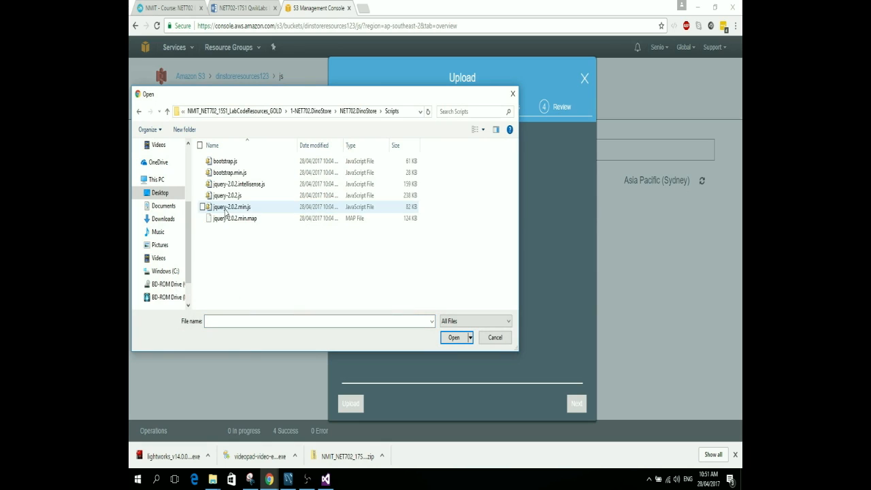
{"action": "left_click", "coordinate": [229, 197]}
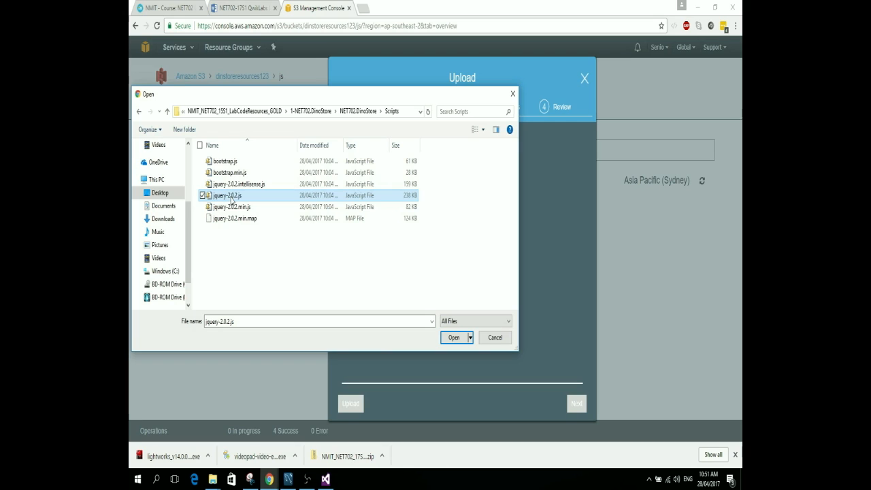
{"action": "left_click", "coordinate": [225, 161], "text": "ctrl"}
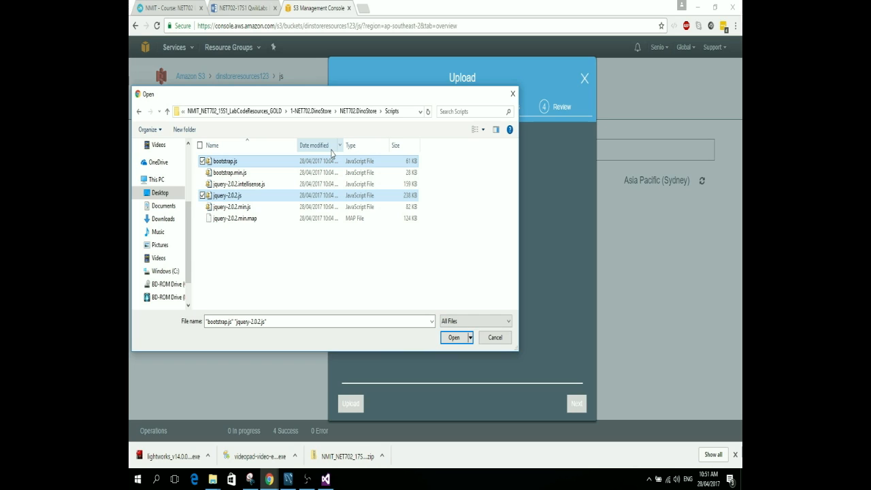
{"action": "left_click", "coordinate": [453, 338]}
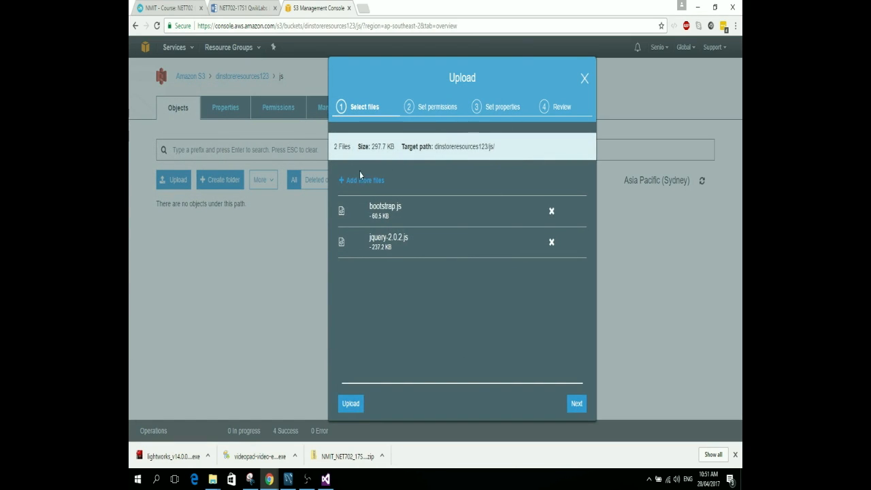
{"action": "left_click", "coordinate": [350, 403]}
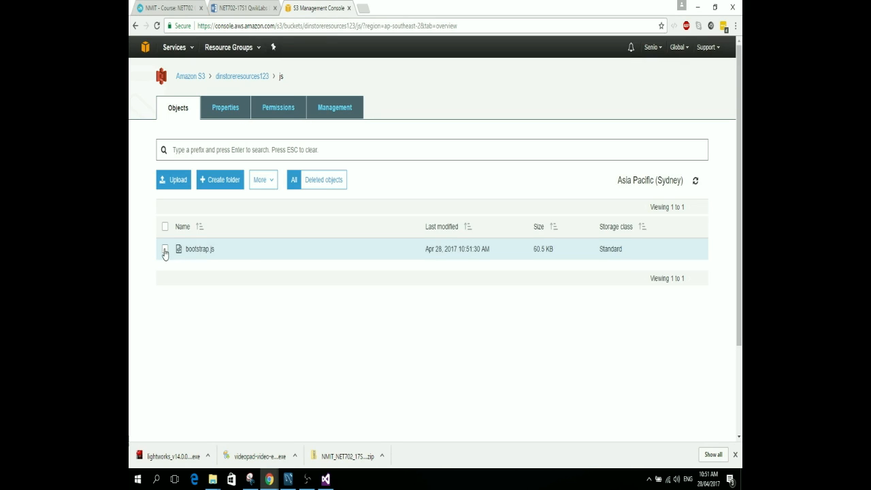
Step: Refresh the js folder's object list and make bootstrap.js and jquery-2.0.2.js public
{"action": "left_click", "coordinate": [281, 76]}
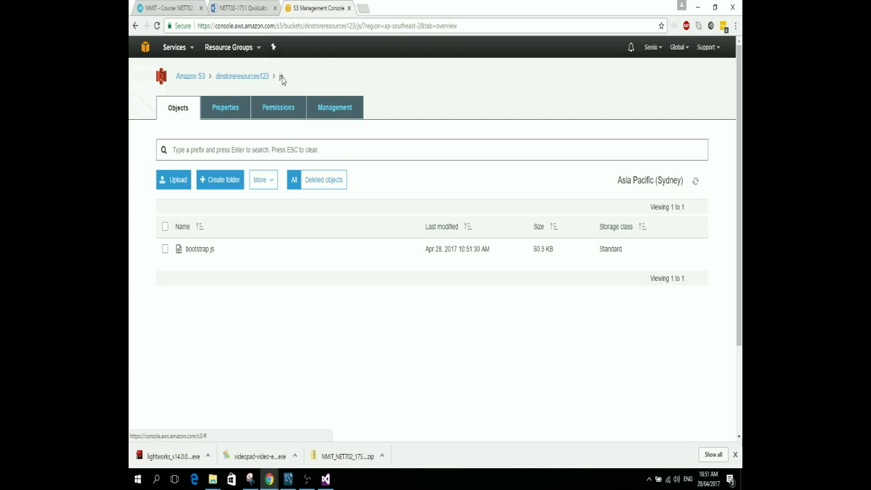
{"action": "left_click", "coordinate": [166, 272]}
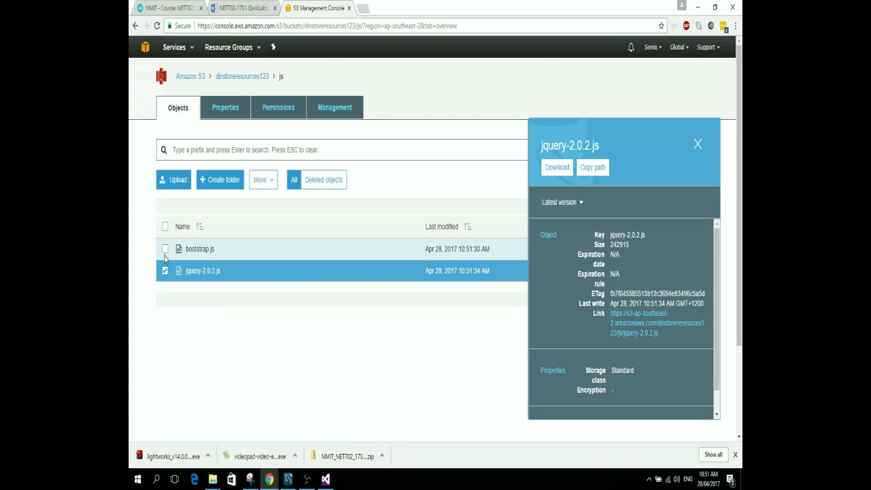
{"action": "left_click", "coordinate": [165, 251]}
{"action": "left_click", "coordinate": [262, 180]}
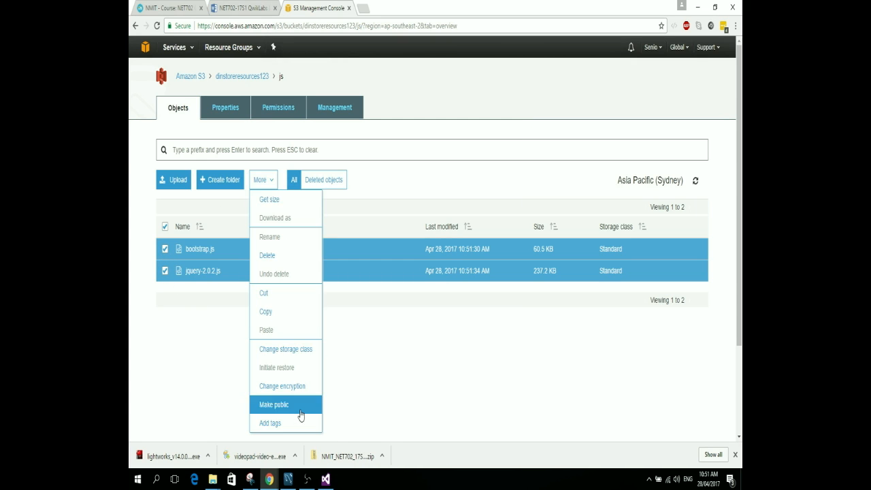
{"action": "left_click", "coordinate": [277, 403]}
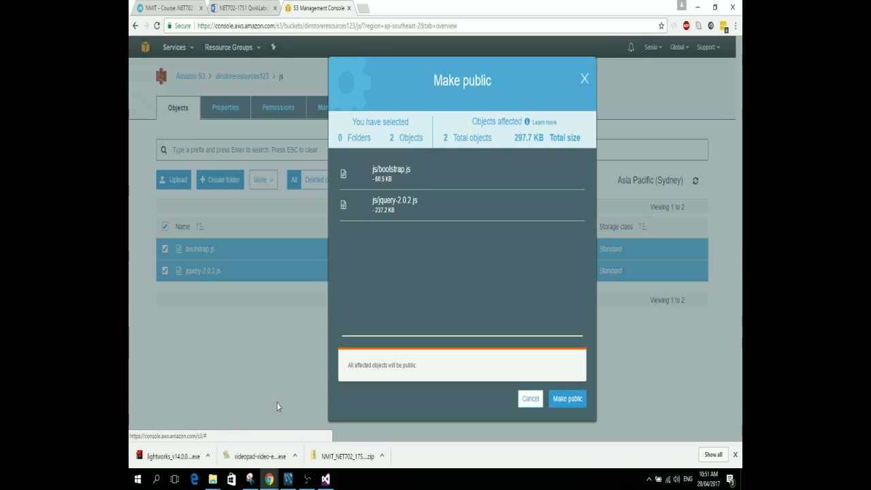
{"action": "left_click", "coordinate": [576, 403]}
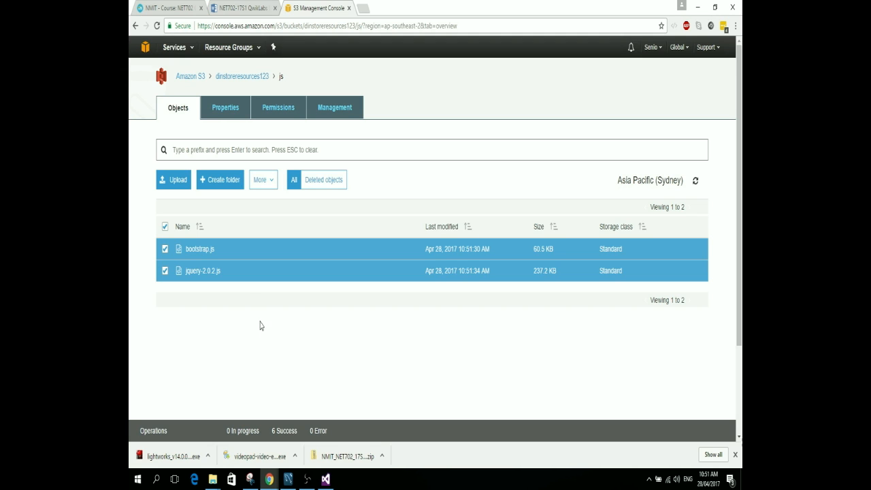
Step: Switch to Visual Studio and examine the stylesheet and script paths in the head of index.html
{"action": "left_click", "coordinate": [326, 480]}
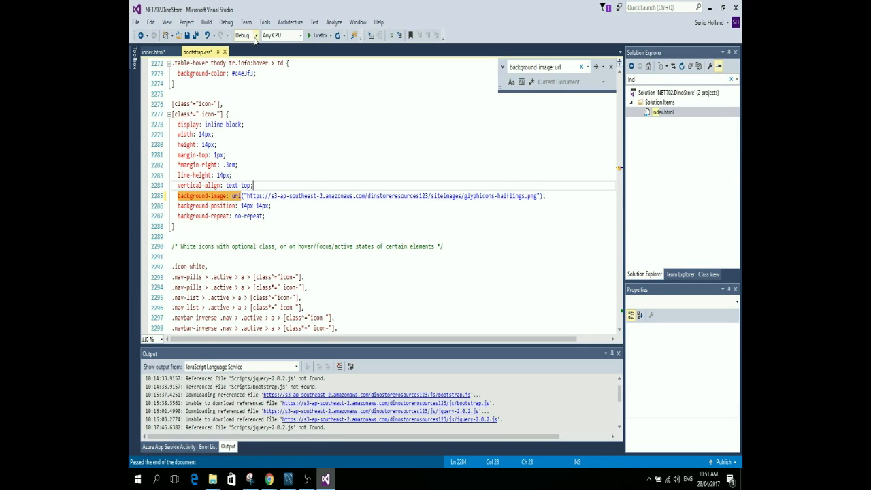
{"action": "left_click", "coordinate": [154, 52]}
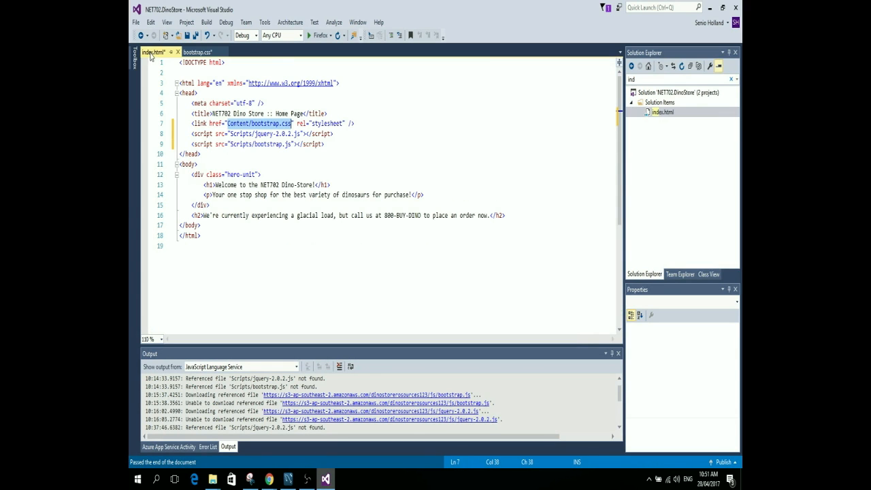
{"action": "left_click", "coordinate": [289, 146]}
{"action": "left_click", "coordinate": [237, 135]}
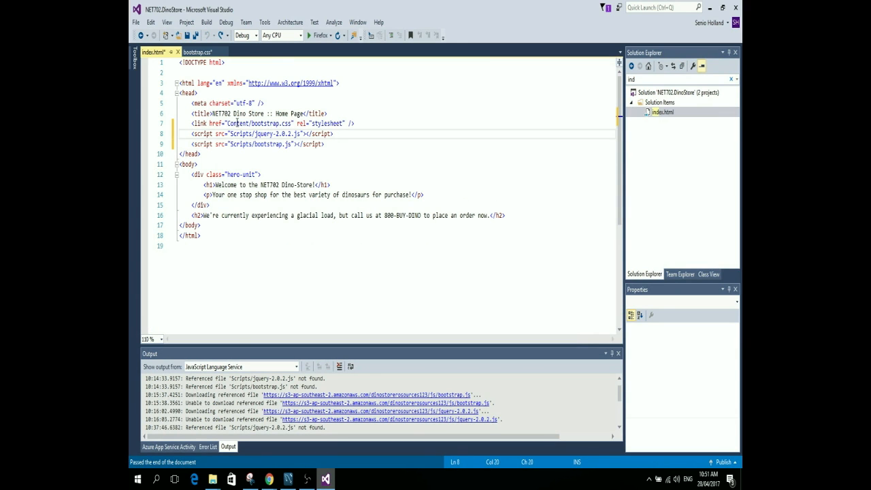
{"action": "left_click", "coordinate": [238, 123]}
{"action": "left_click", "coordinate": [240, 133]}
{"action": "left_click", "coordinate": [253, 145]}
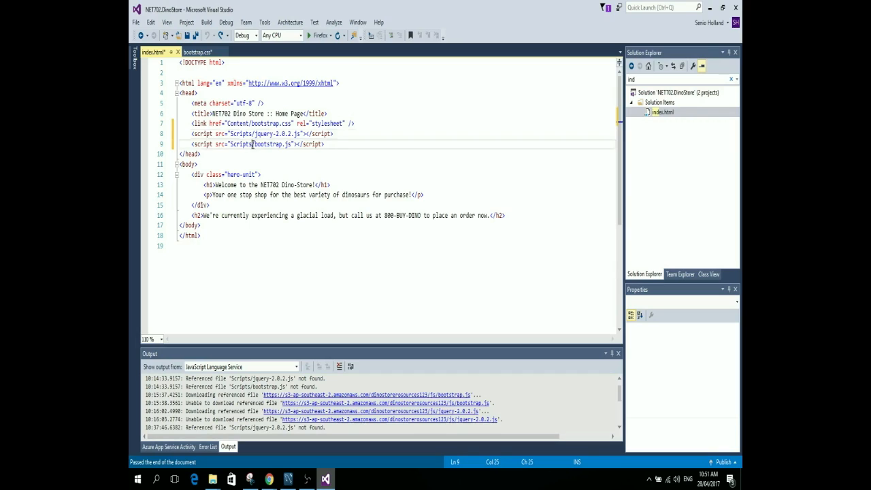
{"action": "left_click", "coordinate": [254, 135]}
{"action": "left_click_drag", "start_coordinate": [228, 124], "coordinate": [283, 123]}
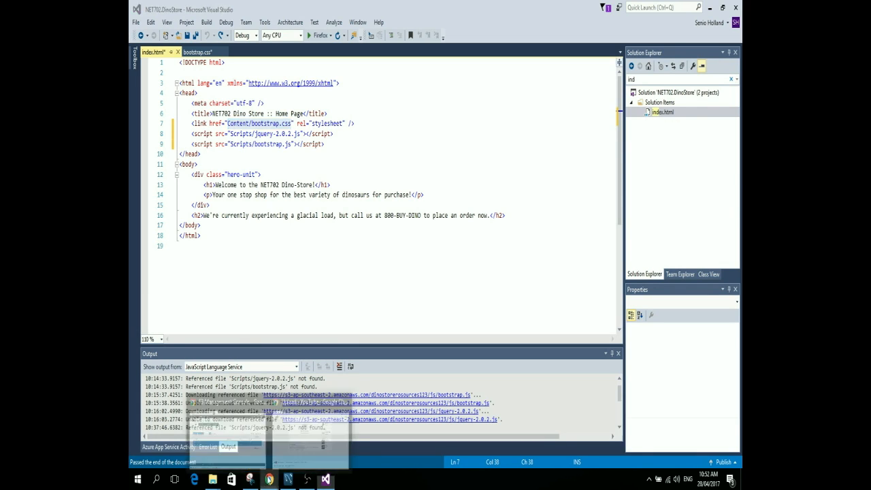
Step: Switch to the S3 console in Chrome and copy the link of jquery-2.0.2.js from its overview
{"action": "mouse_move", "coordinate": [269, 479]}
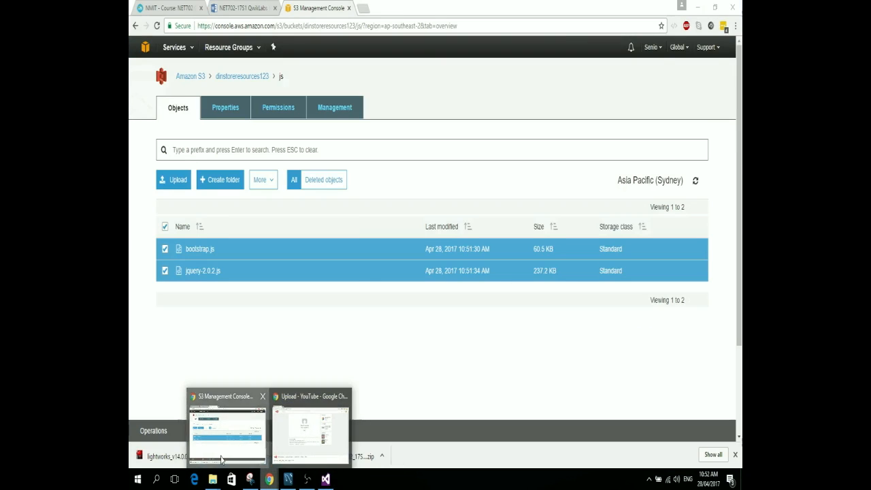
{"action": "left_click", "coordinate": [221, 459]}
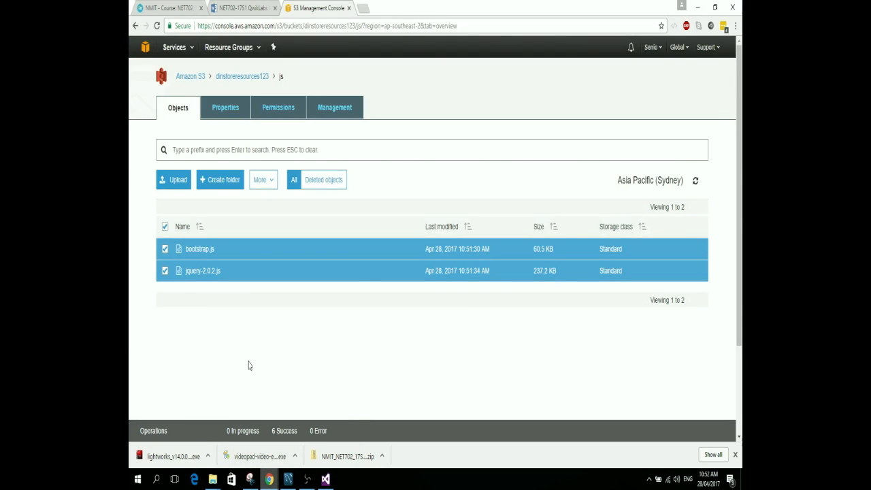
{"action": "left_click", "coordinate": [218, 228]}
{"action": "left_click", "coordinate": [164, 269]}
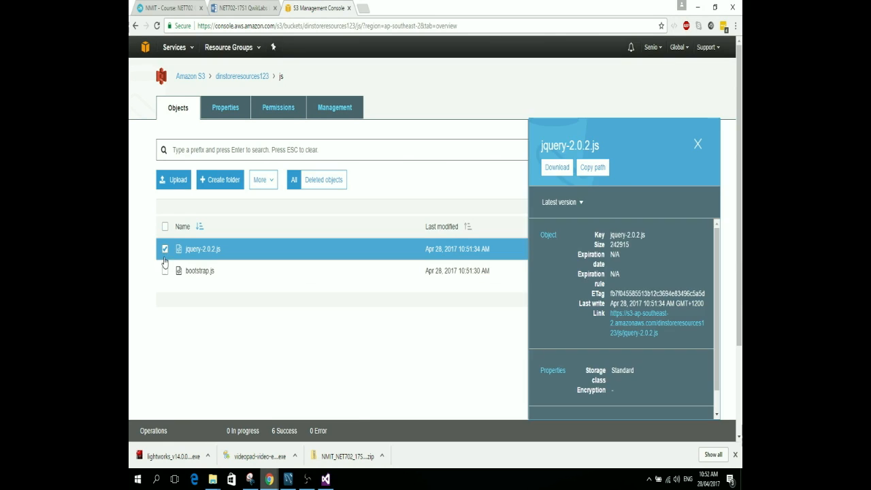
{"action": "left_click", "coordinate": [164, 250]}
{"action": "left_click", "coordinate": [199, 250]}
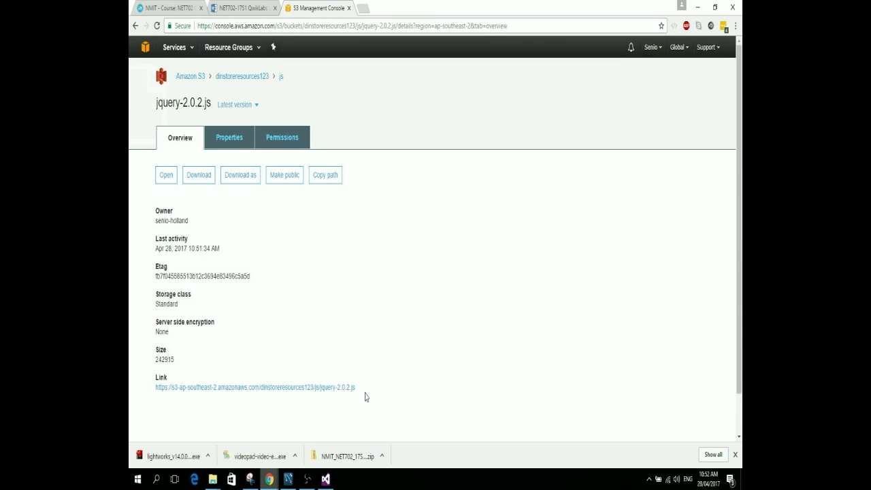
{"action": "left_click_drag", "start_coordinate": [364, 397], "coordinate": [155, 402]}
{"action": "key", "text": "ctrl+c"}
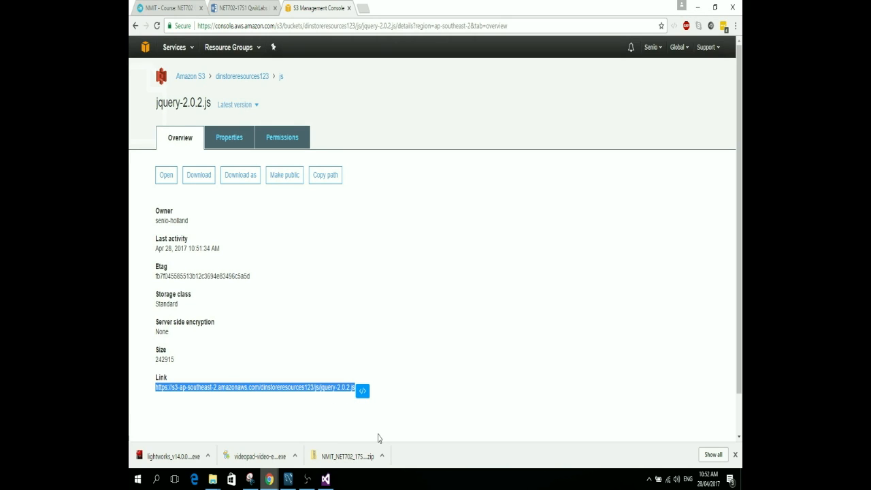
Step: In Visual Studio, replace the Scripts/jquery-2.0.2.js path in index.html with the copied S3 link, removing the leftover extra "s"
{"action": "left_click", "coordinate": [325, 479]}
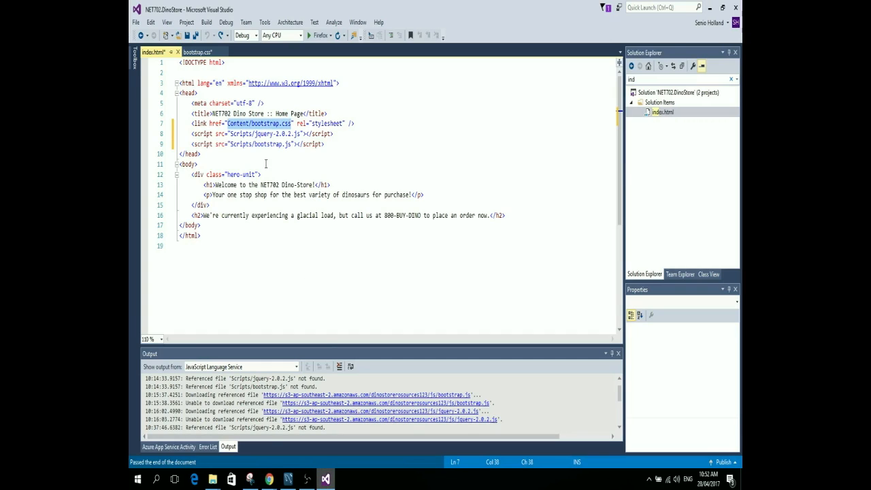
{"action": "left_click", "coordinate": [300, 134]}
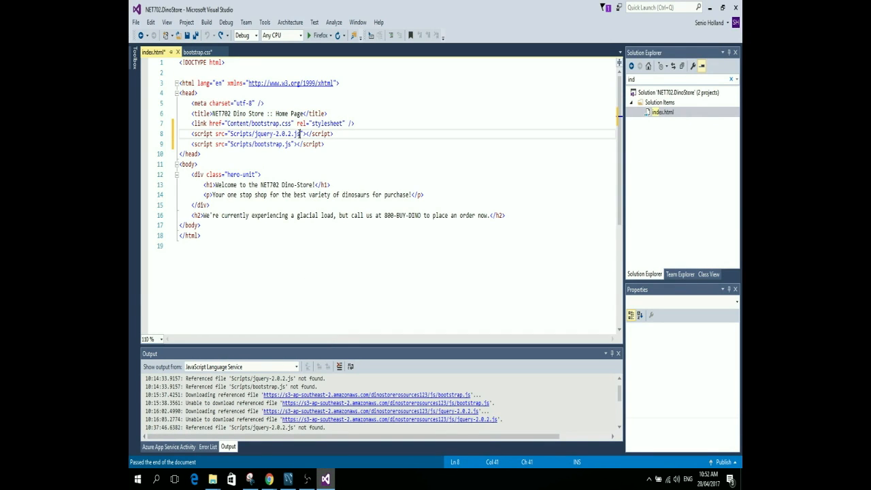
{"action": "left_click_drag", "start_coordinate": [299, 134], "coordinate": [235, 136]}
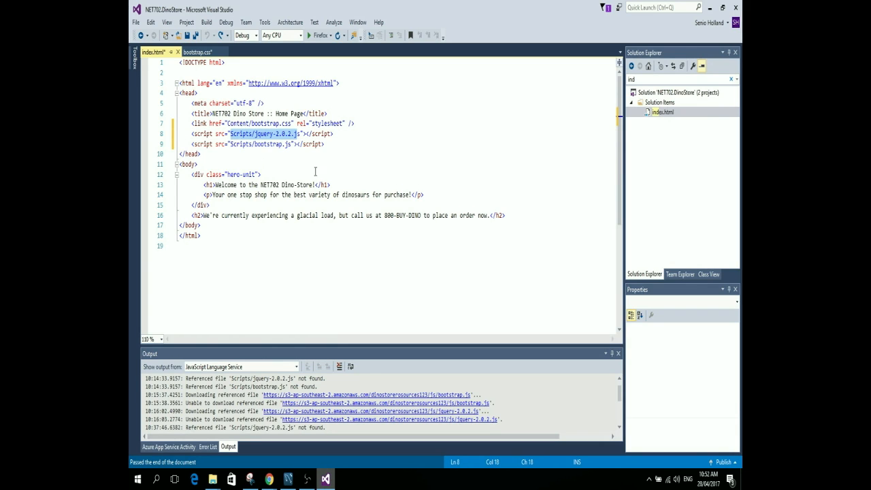
{"action": "key", "text": "ctrl+v"}
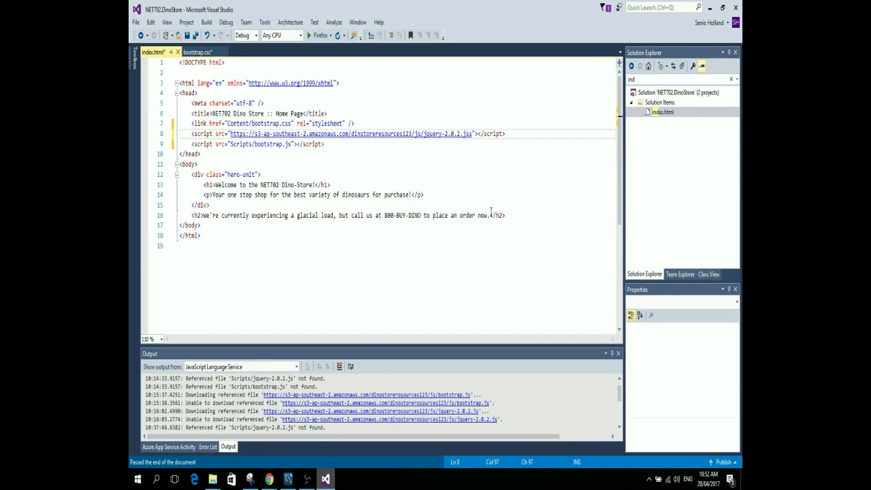
{"action": "key", "text": "Delete"}
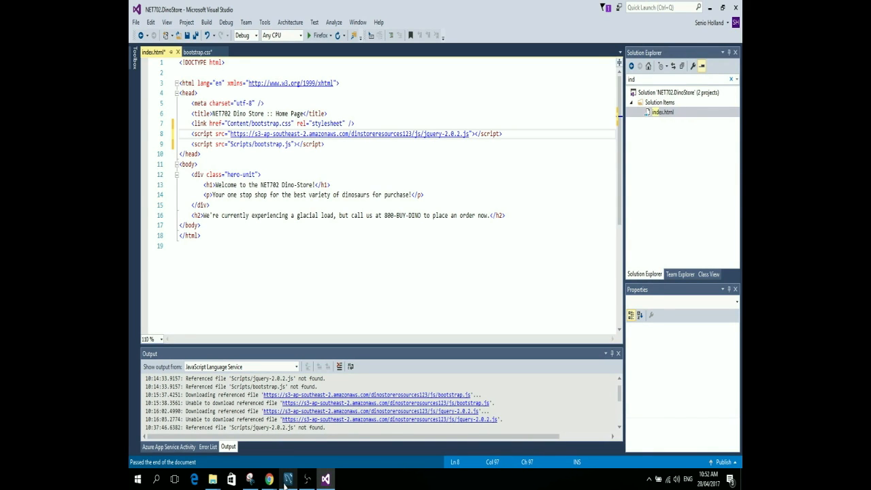
Step: Switch to the S3 console in Chrome and copy the link of bootstrap.js from the js folder of dinstoreresources123
{"action": "mouse_move", "coordinate": [270, 479]}
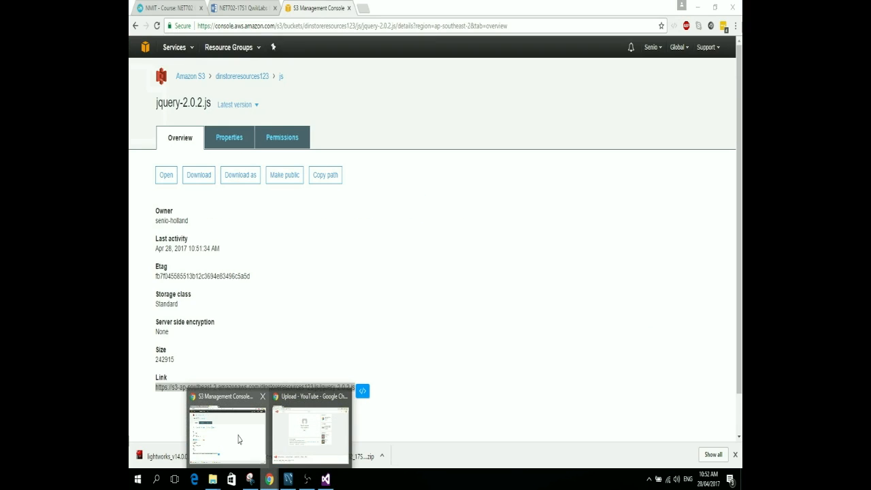
{"action": "left_click", "coordinate": [238, 439]}
{"action": "left_click", "coordinate": [297, 304]}
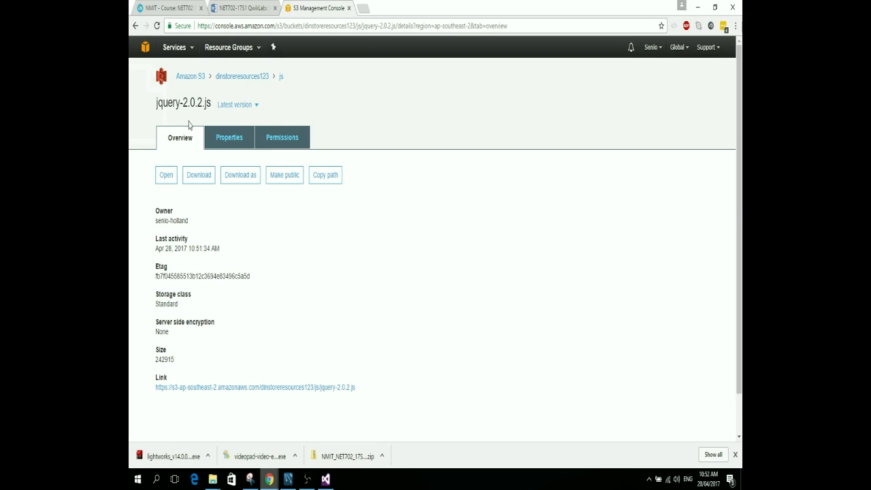
{"action": "left_click", "coordinate": [244, 78]}
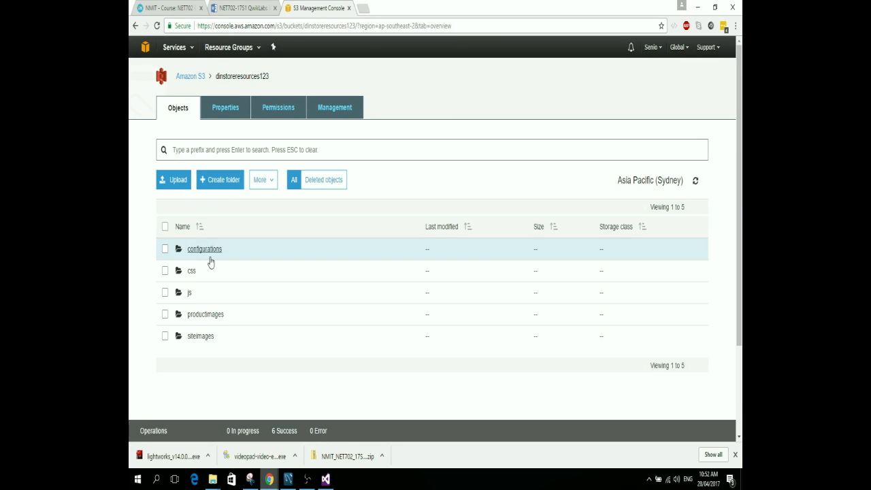
{"action": "left_click", "coordinate": [191, 296]}
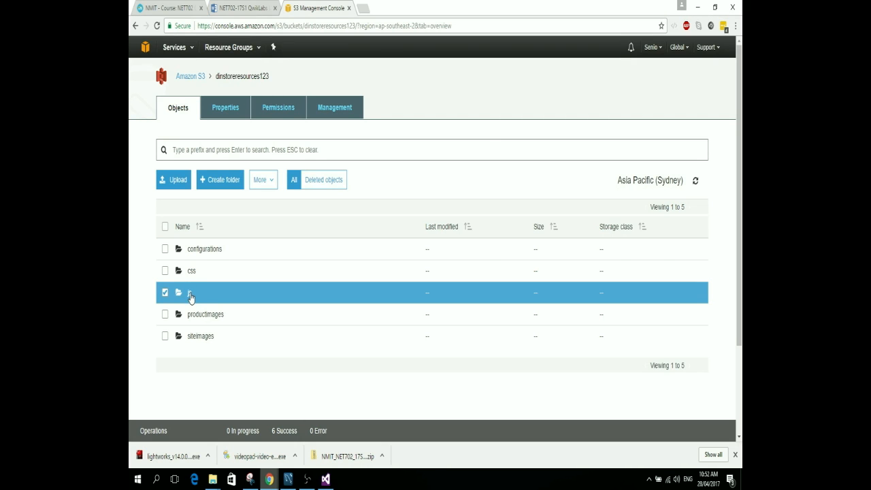
{"action": "left_click", "coordinate": [190, 293]}
{"action": "left_click", "coordinate": [195, 255]}
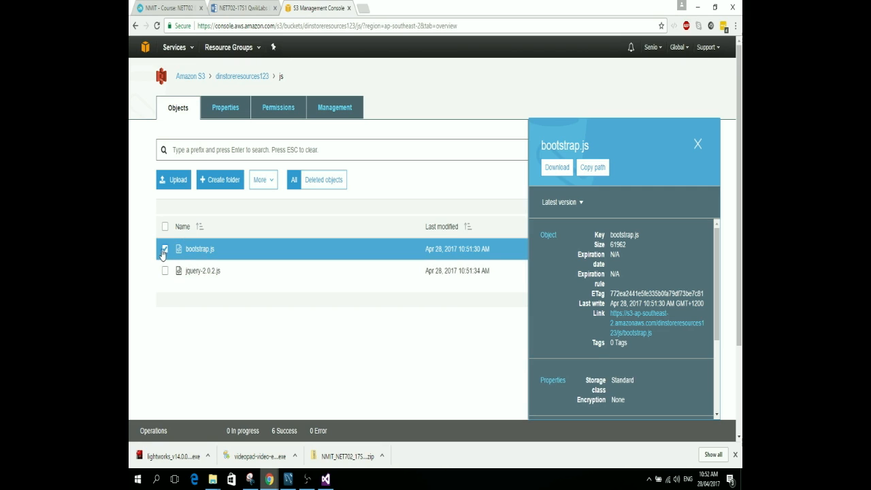
{"action": "left_click", "coordinate": [202, 249]}
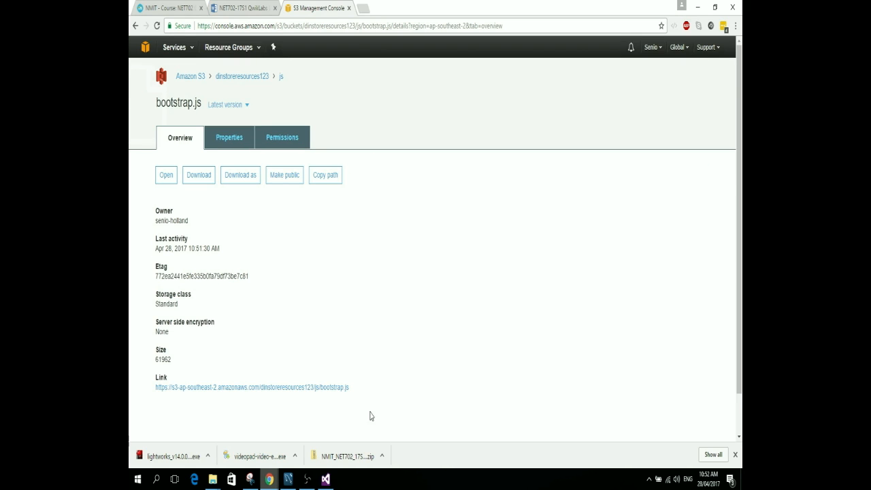
{"action": "left_click_drag", "start_coordinate": [351, 387], "coordinate": [158, 393]}
{"action": "key", "text": "ctrl+c"}
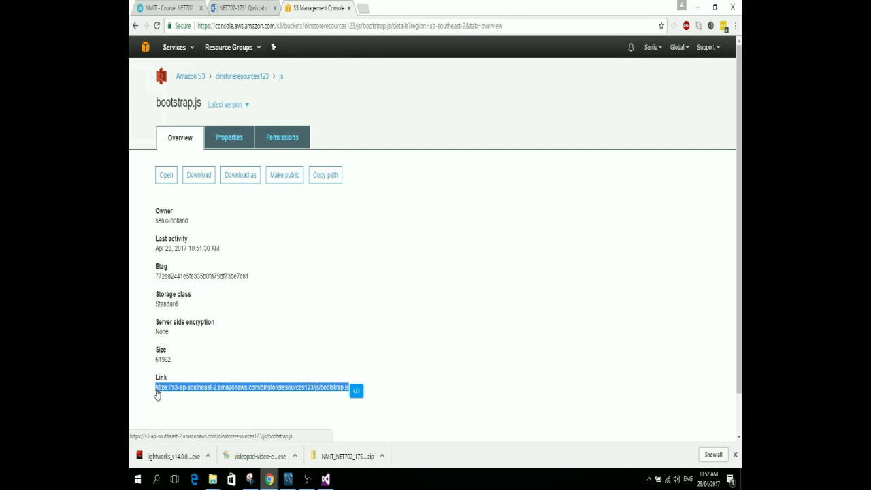
Step: In Visual Studio, replace the Scripts/bootstrap.js path in index.html with the copied S3 link
{"action": "left_click", "coordinate": [325, 478]}
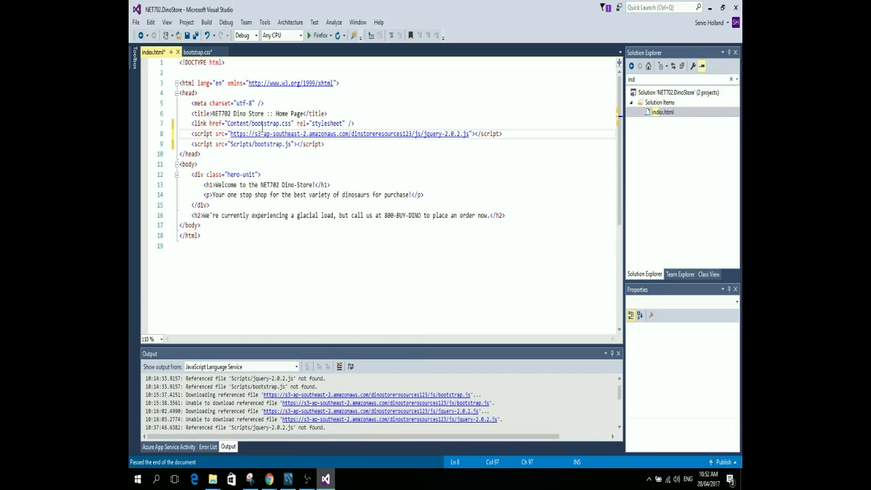
{"action": "left_click_drag", "start_coordinate": [292, 143], "coordinate": [233, 144]}
{"action": "key", "text": "ctrl+v"}
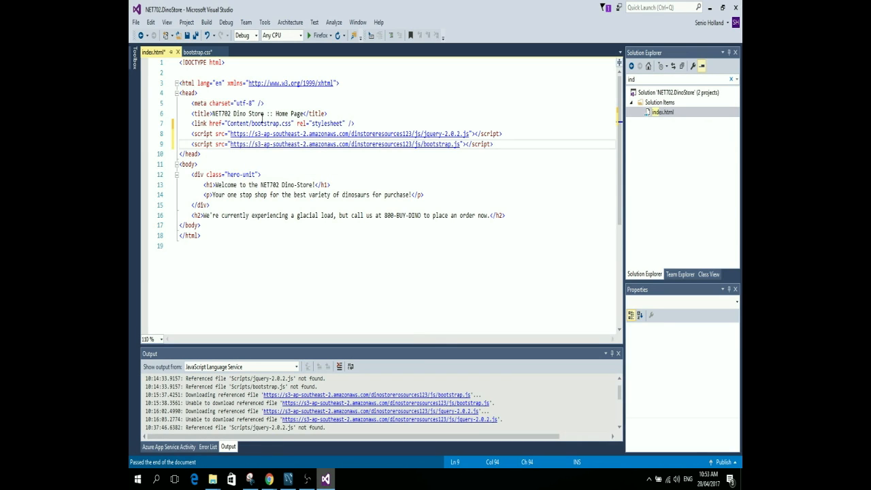
Step: Switch to the S3 console in Chrome and copy the link of bootstrap.css from the css folder of dinstoreresources123
{"action": "mouse_move", "coordinate": [272, 479]}
{"action": "left_click", "coordinate": [225, 419]}
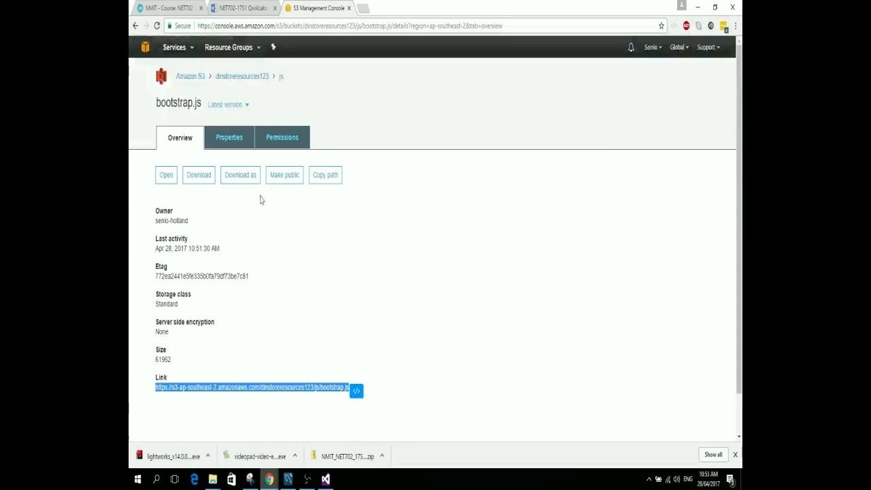
{"action": "left_click", "coordinate": [242, 76]}
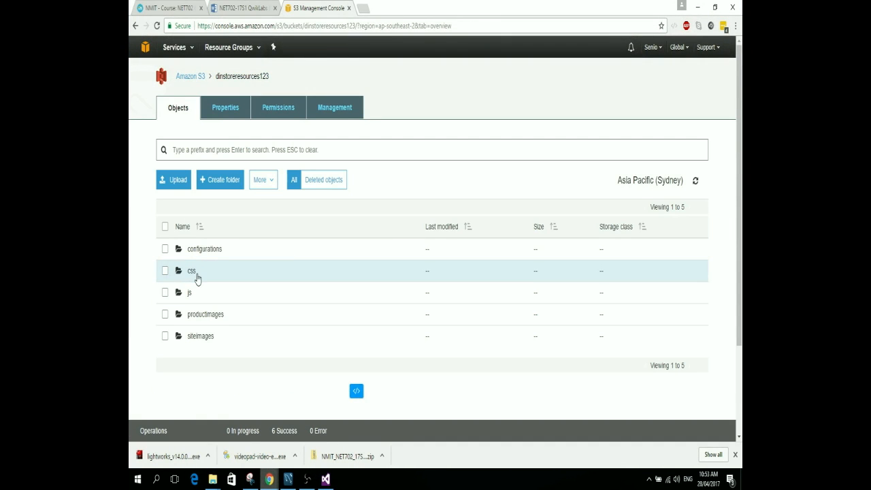
{"action": "left_click", "coordinate": [194, 276]}
{"action": "left_click", "coordinate": [192, 272]}
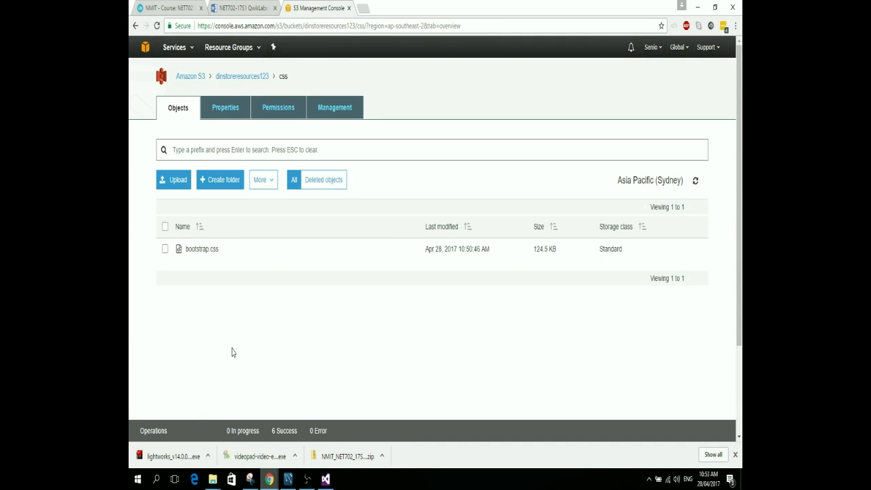
{"action": "left_click", "coordinate": [197, 249]}
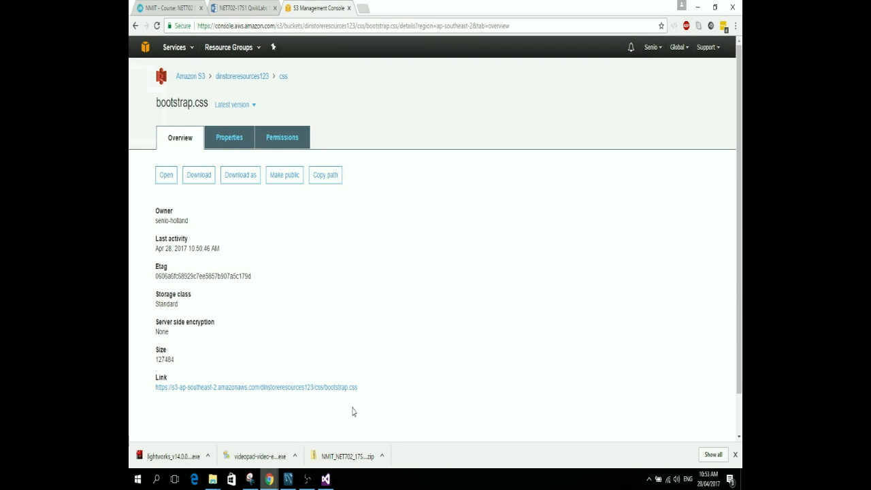
{"action": "left_click_drag", "start_coordinate": [364, 392], "coordinate": [165, 398]}
{"action": "key", "text": "ctrl+c"}
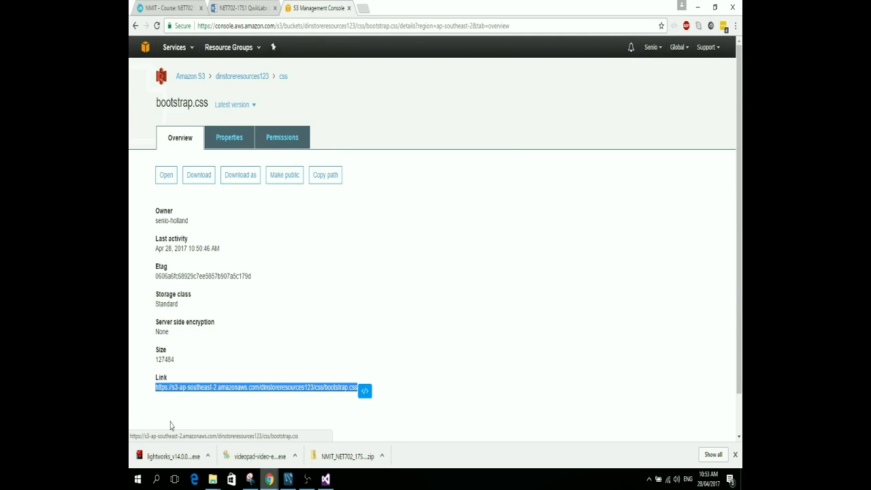
Step: In Visual Studio, replace the Content/bootstrap.css stylesheet path in index.html with the copied S3 link
{"action": "left_click", "coordinate": [326, 480]}
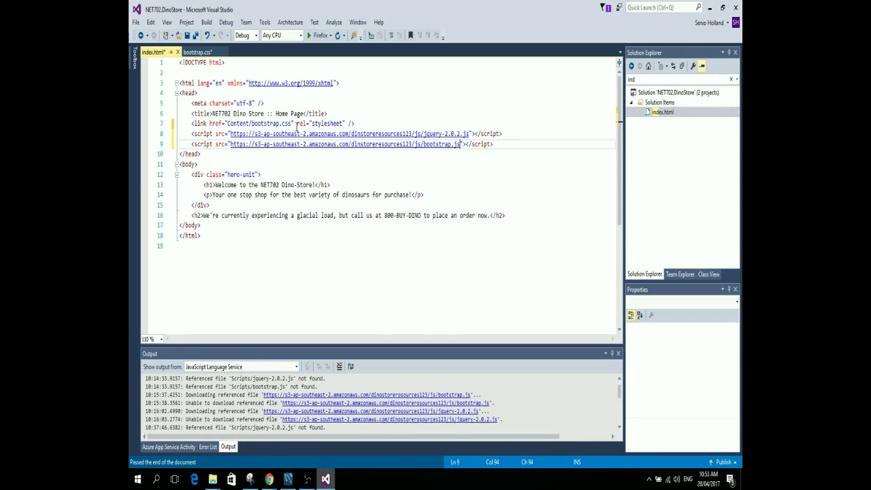
{"action": "left_click_drag", "start_coordinate": [293, 124], "coordinate": [227, 123]}
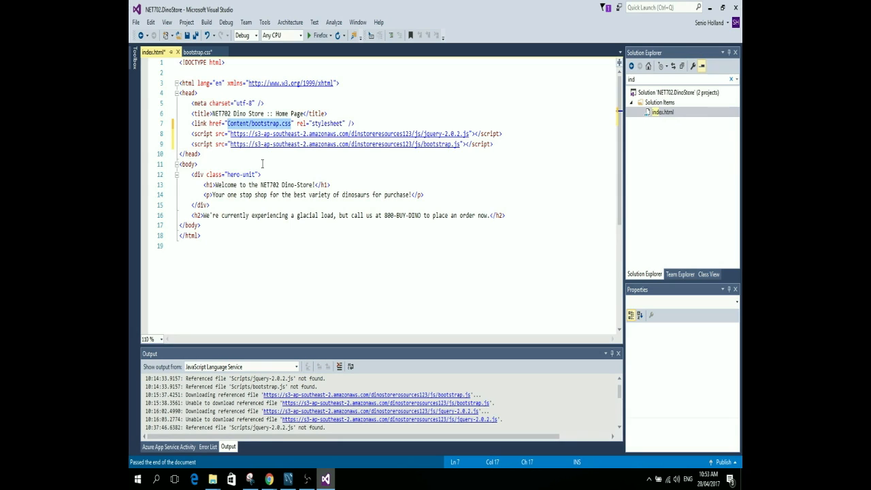
{"action": "key", "text": "ctrl+v"}
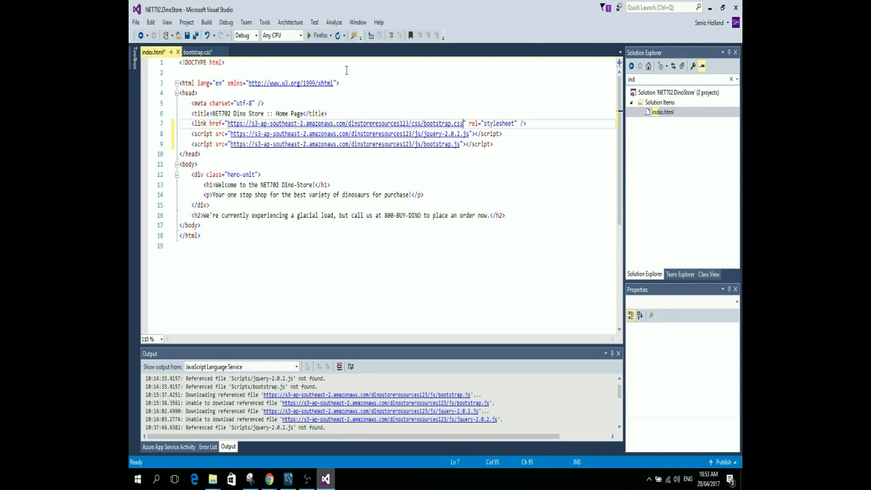
{"action": "left_click", "coordinate": [340, 112]}
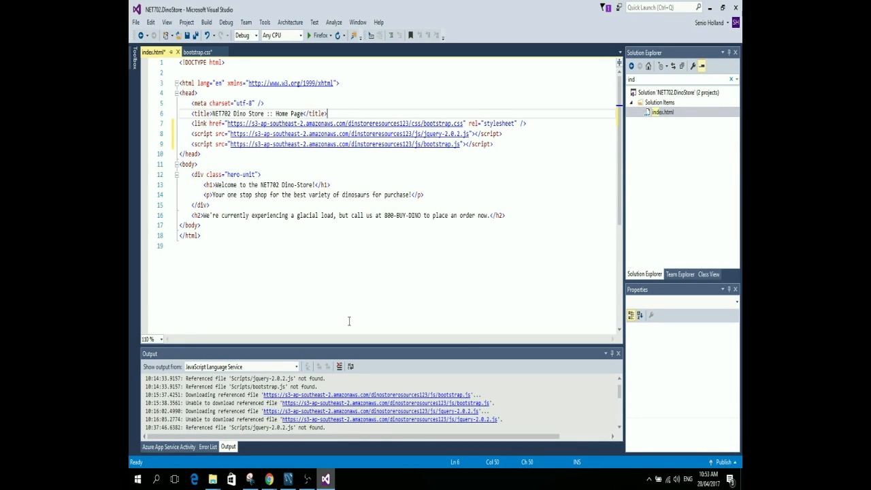
Step: Switch to the S3 console in Chrome, open the dinostoredegraded123 bucket and start an upload to it
{"action": "mouse_move", "coordinate": [269, 479]}
{"action": "left_click", "coordinate": [224, 418]}
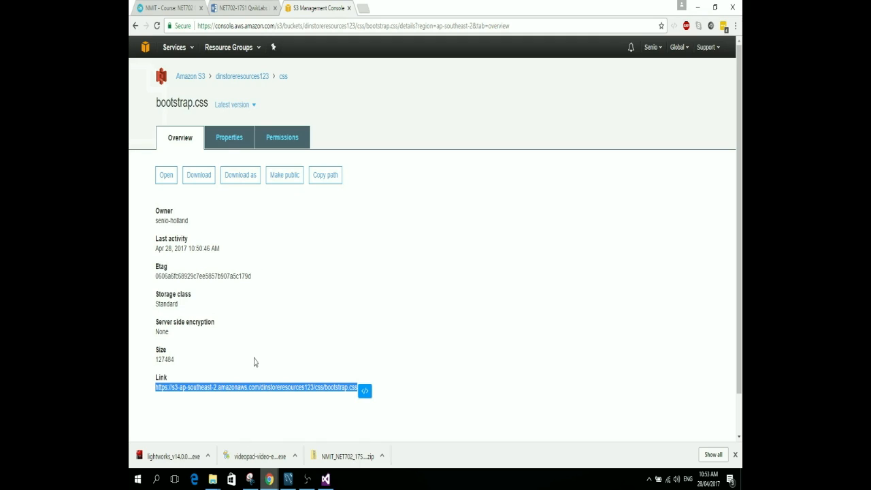
{"action": "left_click", "coordinate": [242, 78]}
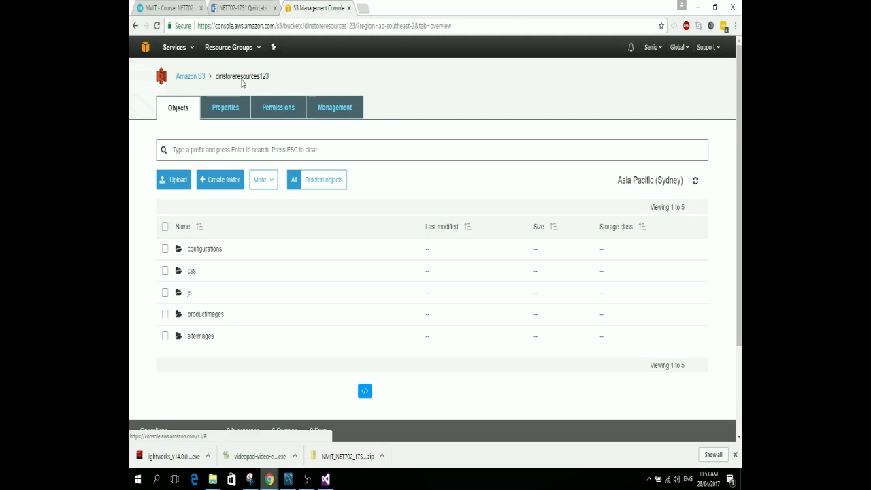
{"action": "left_click", "coordinate": [190, 77]}
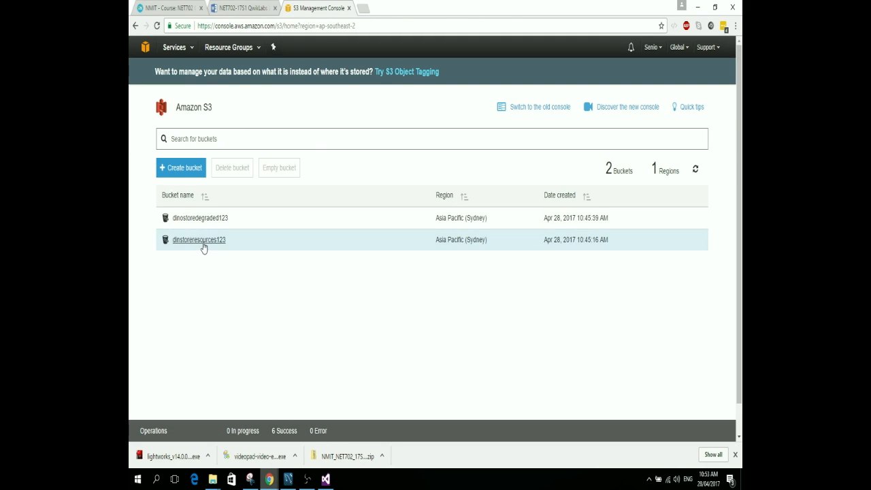
{"action": "left_click", "coordinate": [215, 219]}
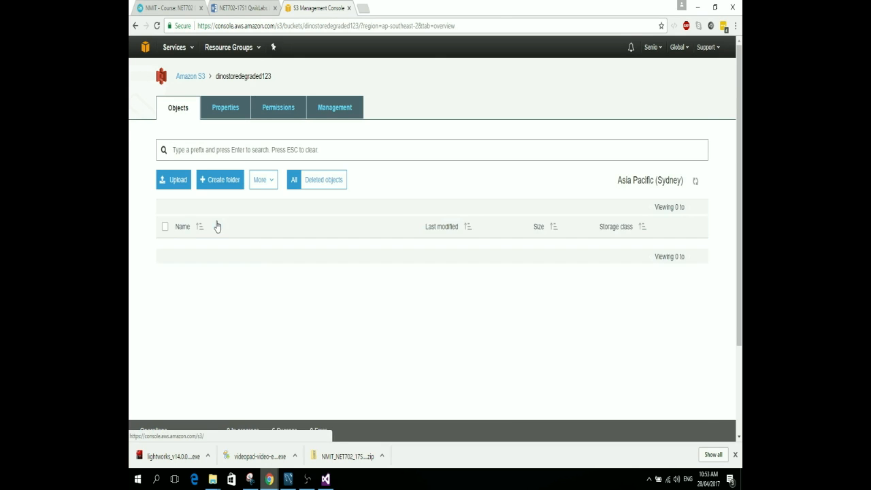
{"action": "scroll", "coordinate": [457, 263], "scroll_direction": "down", "scroll_amount": 2}
{"action": "scroll", "coordinate": [457, 263], "scroll_direction": "up", "scroll_amount": 2}
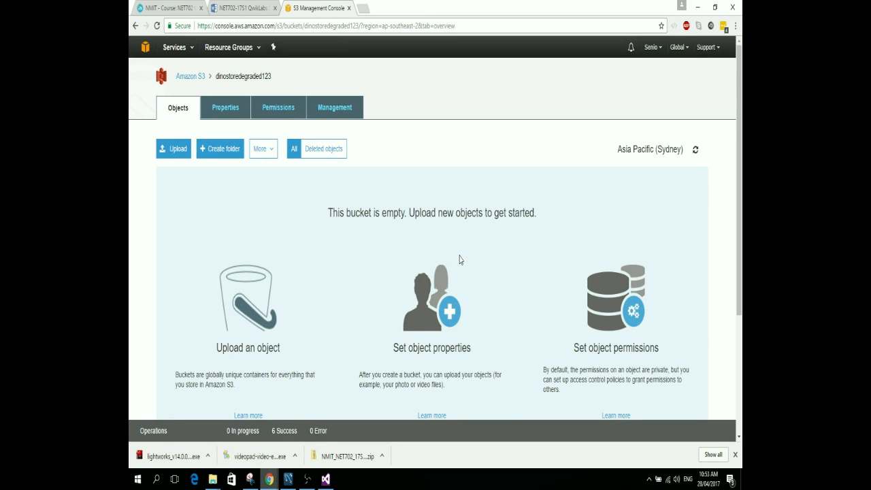
{"action": "left_click", "coordinate": [178, 157]}
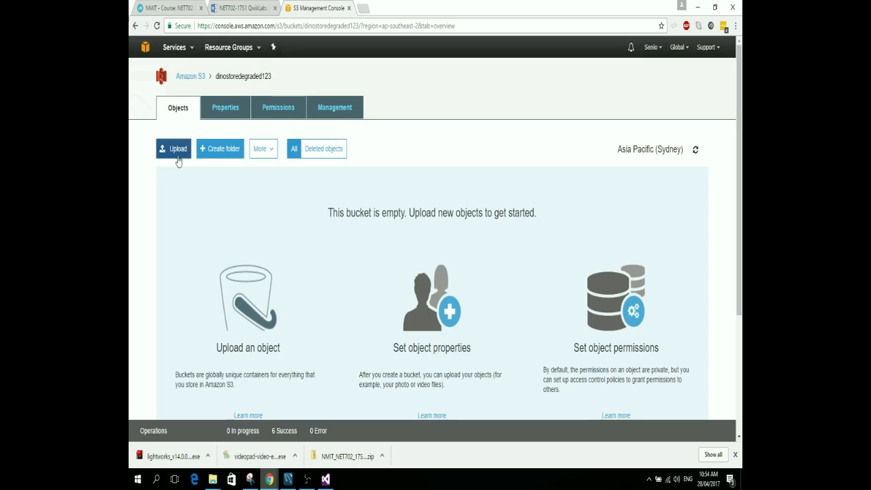
{"action": "left_click", "coordinate": [483, 152]}
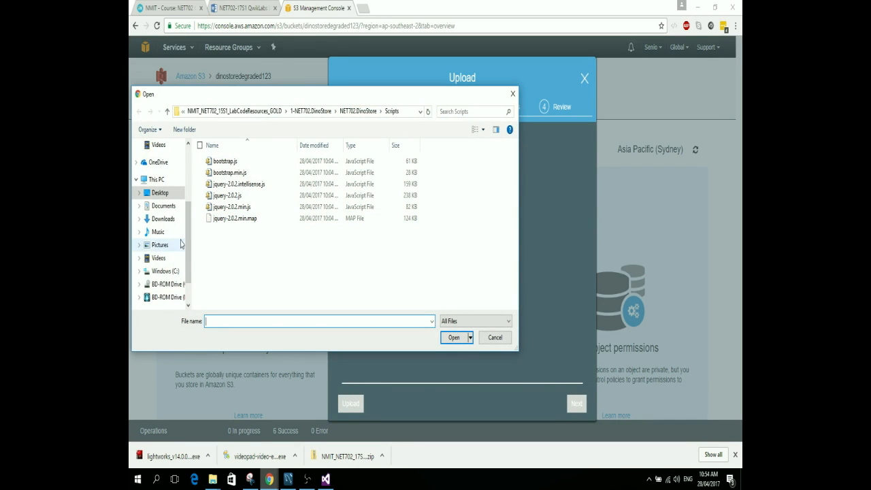
{"action": "left_click_drag", "start_coordinate": [188, 249], "coordinate": [188, 180]}
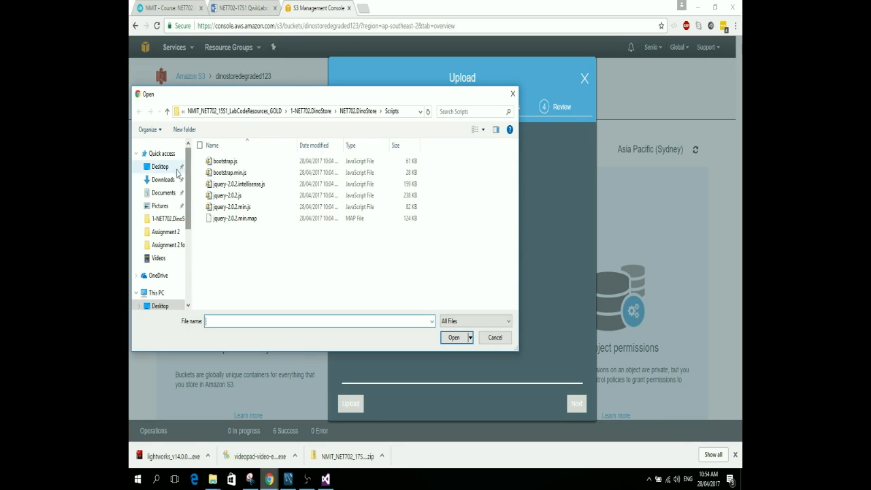
{"action": "left_click", "coordinate": [167, 218]}
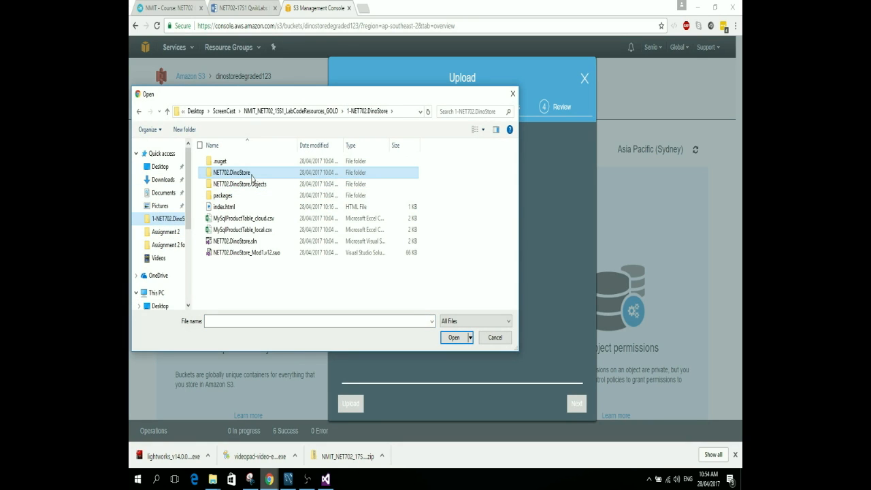
{"action": "left_click", "coordinate": [226, 206]}
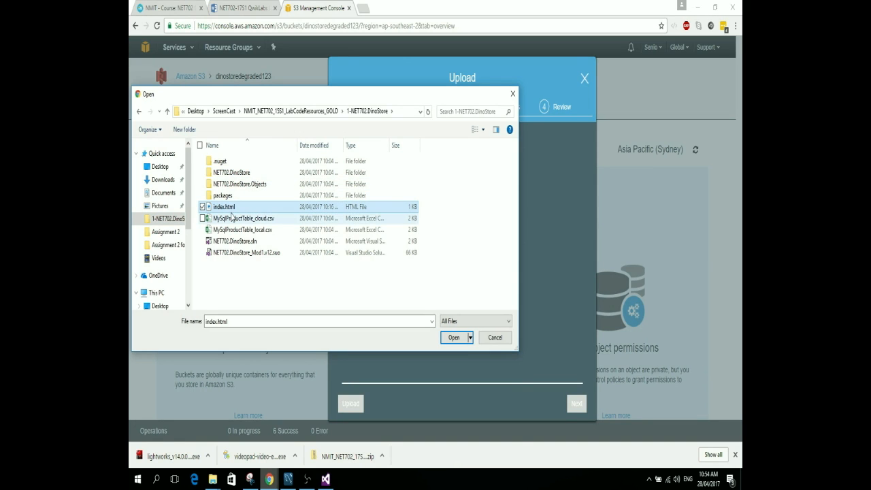
{"action": "left_click", "coordinate": [454, 337]}
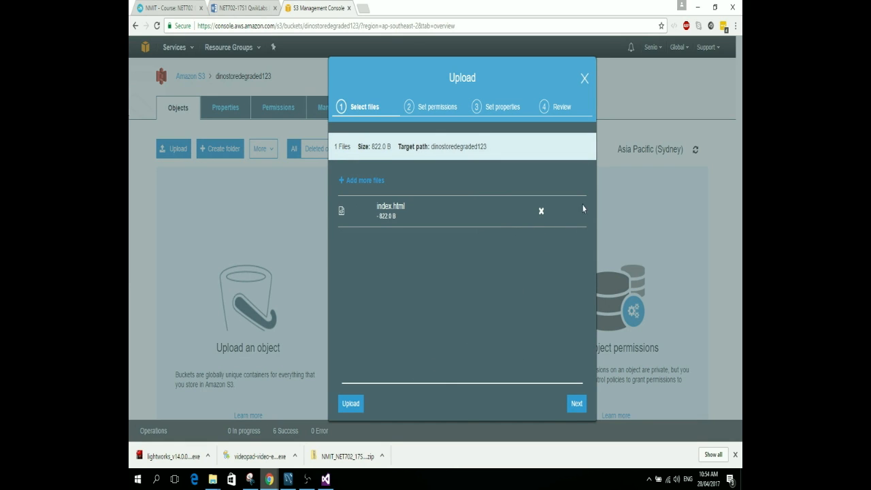
{"action": "left_click", "coordinate": [541, 213]}
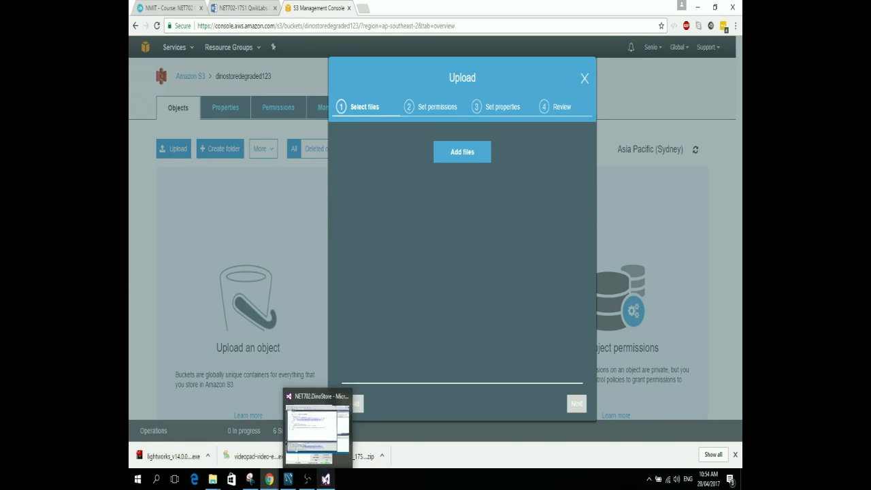
Step: Switch to Visual Studio and save the edited index.html and bootstrap.css files
{"action": "left_click", "coordinate": [326, 479]}
{"action": "left_click", "coordinate": [213, 238]}
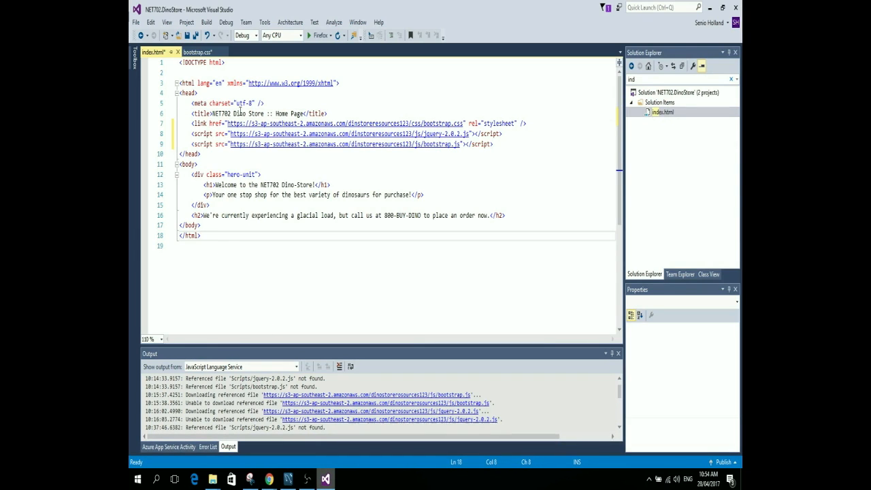
{"action": "left_click", "coordinate": [188, 35]}
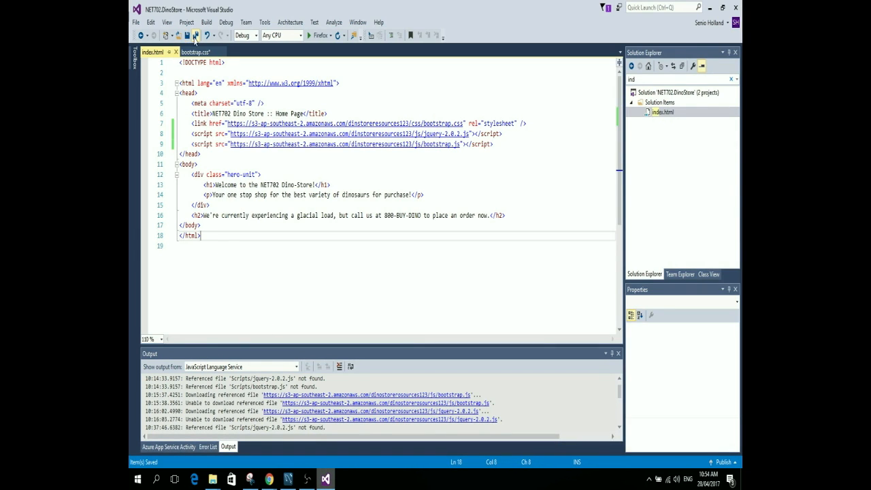
{"action": "left_click", "coordinate": [195, 35]}
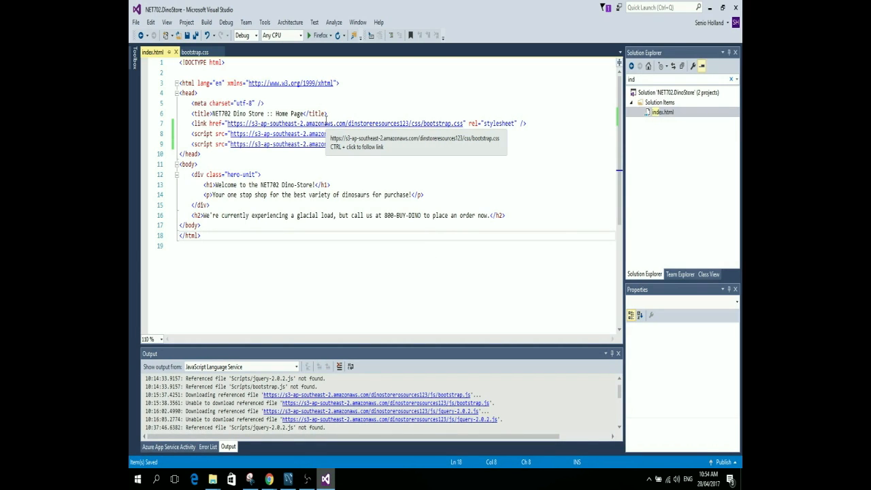
{"action": "left_click", "coordinate": [214, 162]}
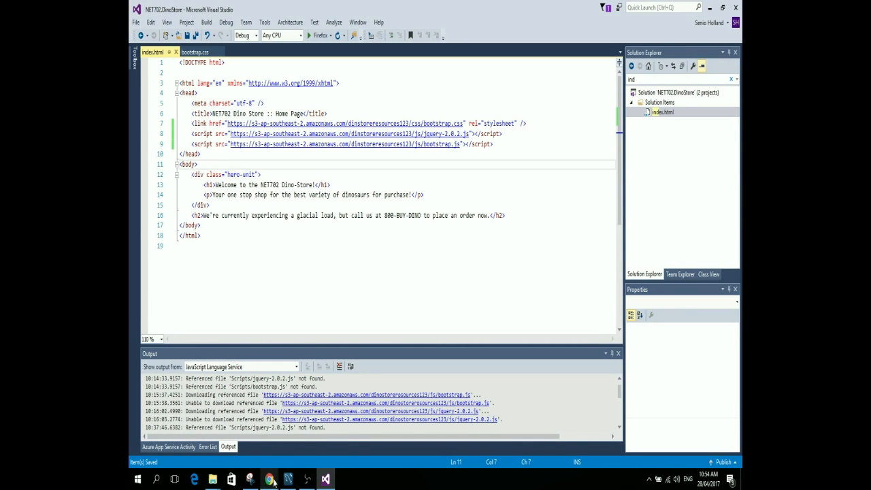
{"action": "mouse_move", "coordinate": [269, 478]}
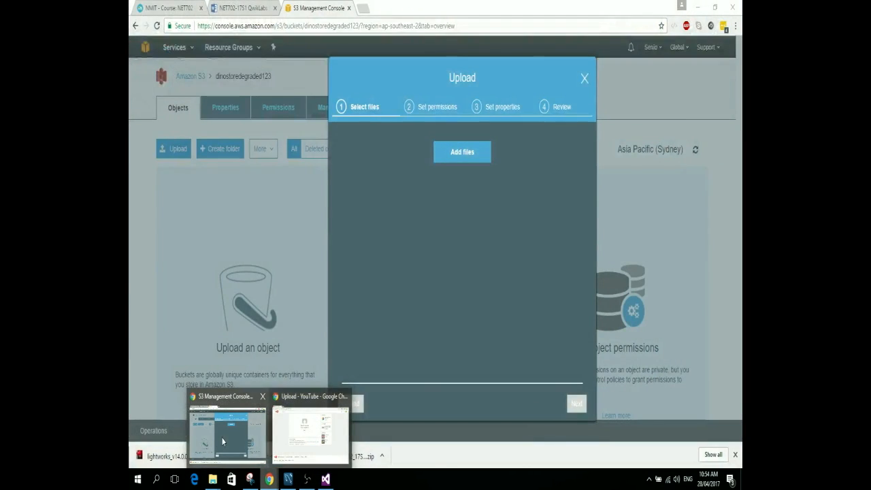
Step: Switch to the S3 console in Chrome and upload index.html from the 1-NET702.DinoStore folder to the dinostoredegraded123 bucket
{"action": "left_click", "coordinate": [222, 441]}
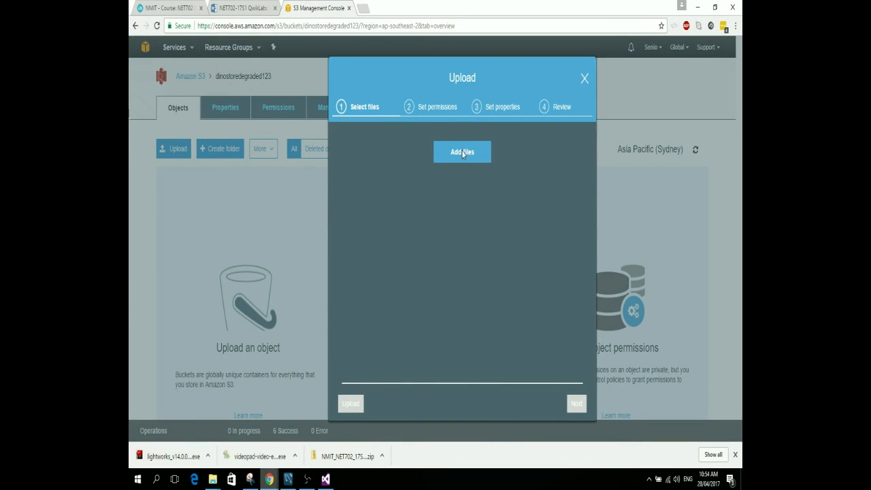
{"action": "left_click", "coordinate": [463, 153]}
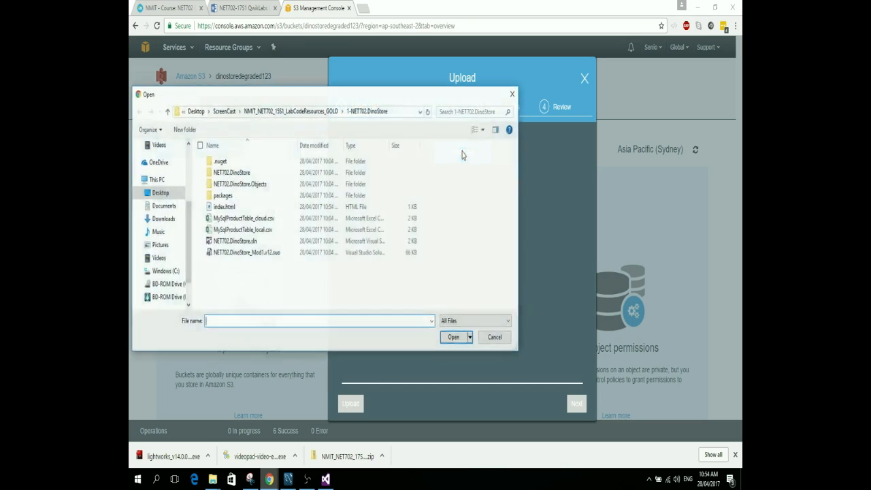
{"action": "left_click", "coordinate": [224, 206]}
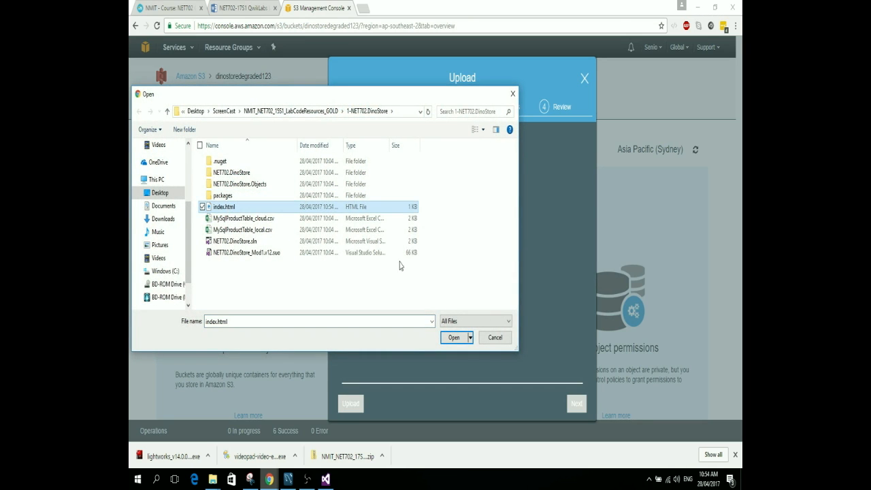
{"action": "left_click", "coordinate": [452, 336]}
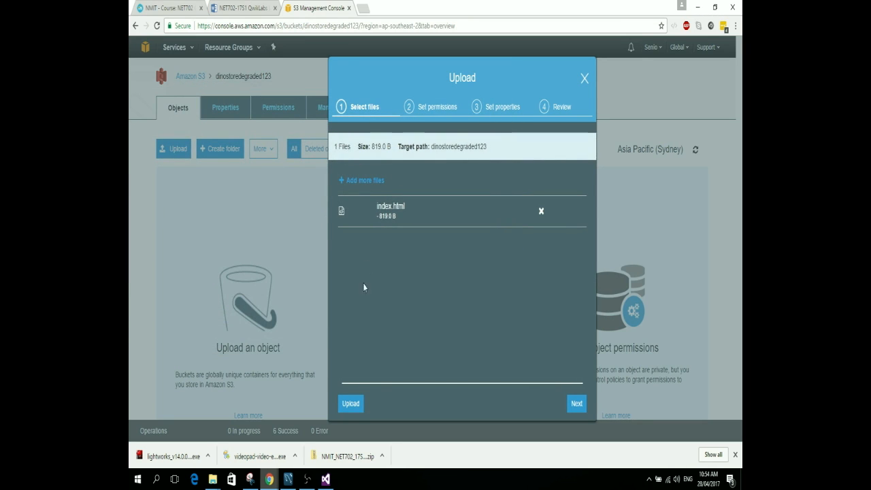
{"action": "left_click", "coordinate": [348, 404]}
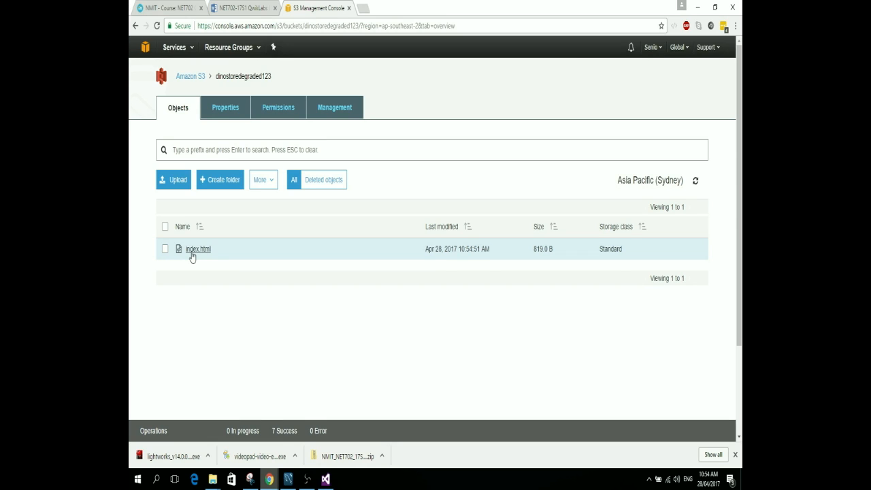
Step: Make the uploaded index.html object public and deselect it in the dinostoredegraded123 bucket
{"action": "left_click", "coordinate": [276, 185]}
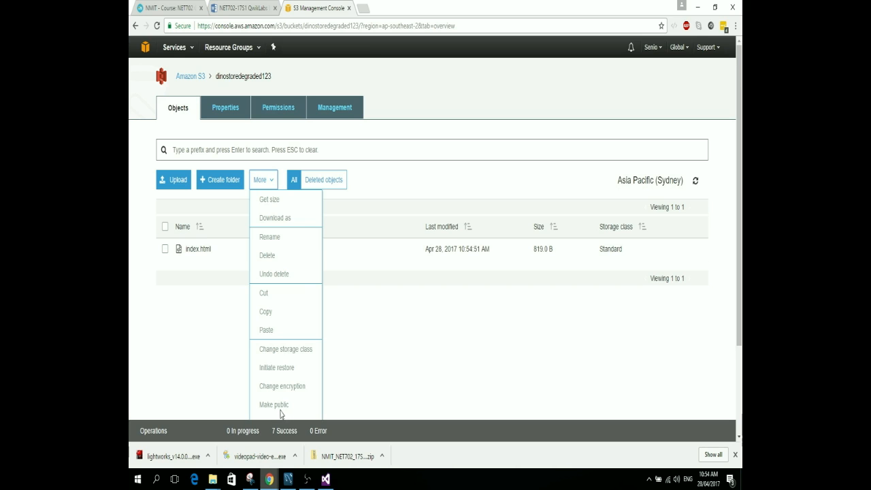
{"action": "left_click", "coordinate": [187, 253]}
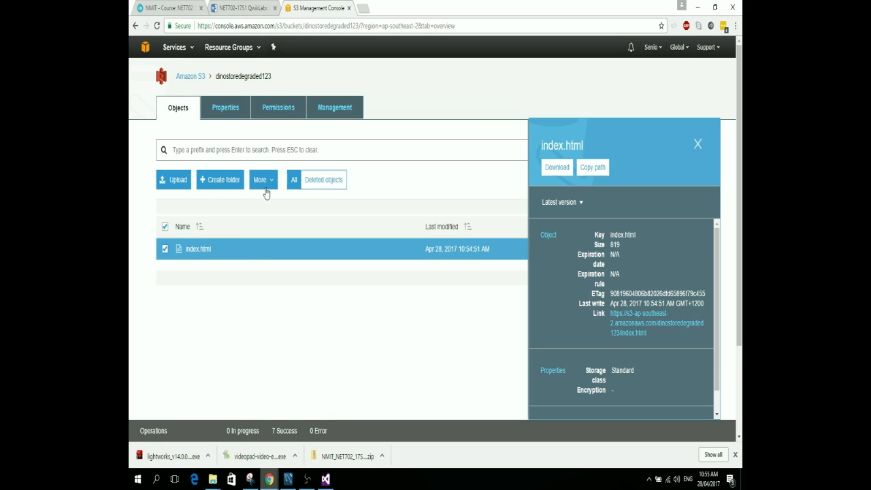
{"action": "left_click", "coordinate": [266, 194]}
{"action": "left_click", "coordinate": [283, 404]}
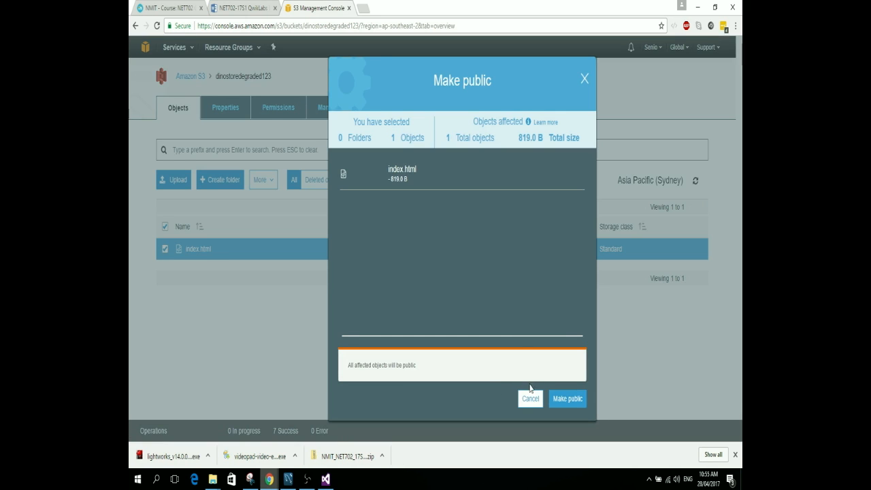
{"action": "left_click", "coordinate": [570, 398]}
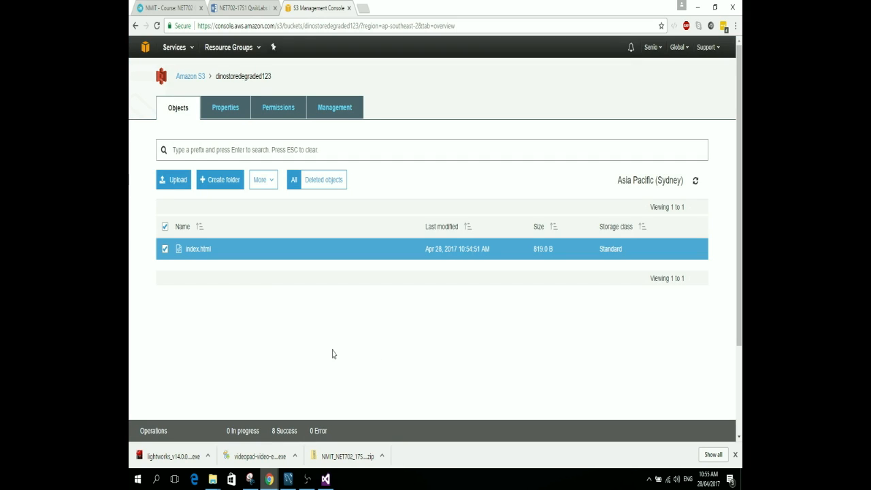
{"action": "left_click", "coordinate": [164, 249]}
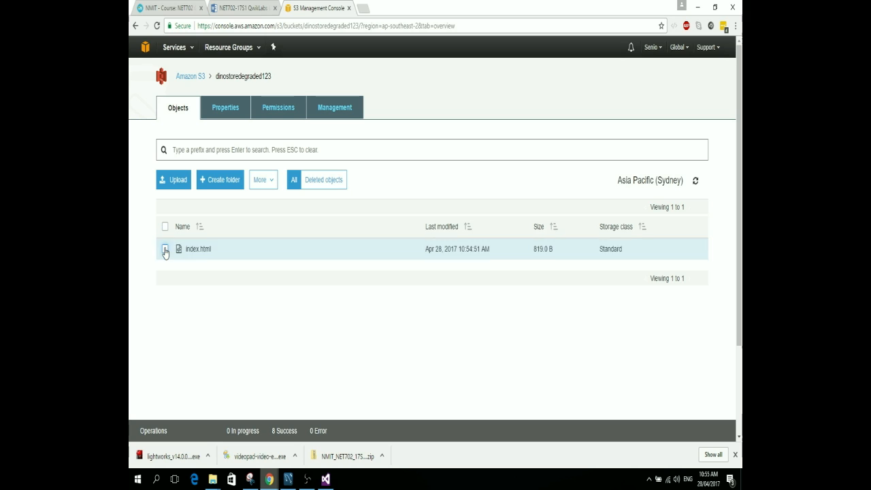
Step: Enable static website hosting for dinostoredegraded123 with index.html as the index document, and return to the bucket list
{"action": "left_click", "coordinate": [352, 113]}
{"action": "left_click", "coordinate": [279, 111]}
{"action": "left_click", "coordinate": [219, 111]}
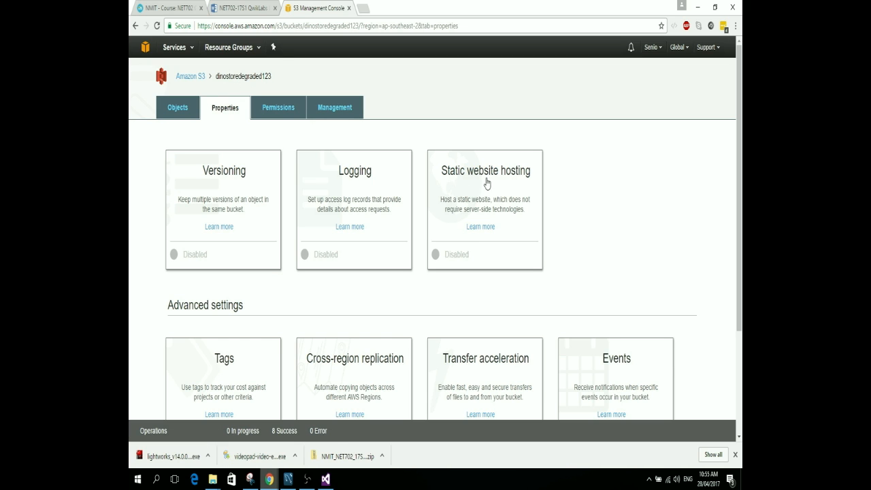
{"action": "left_click", "coordinate": [450, 204]}
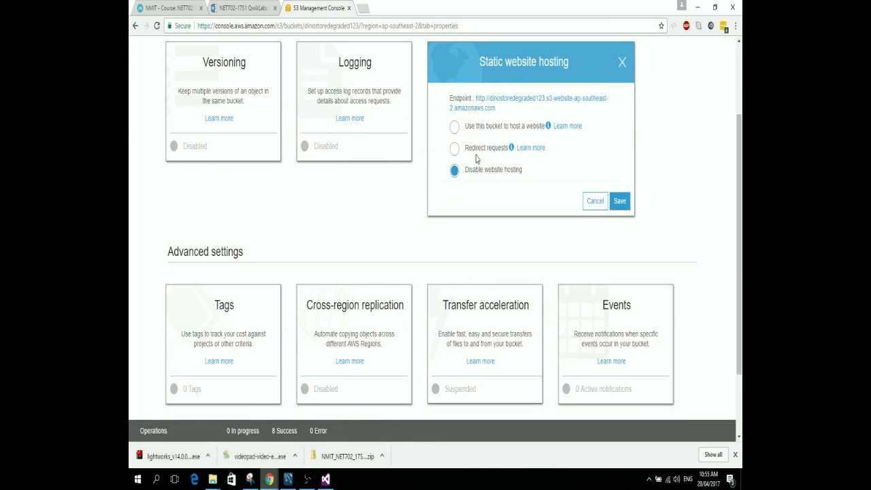
{"action": "left_click", "coordinate": [455, 129]}
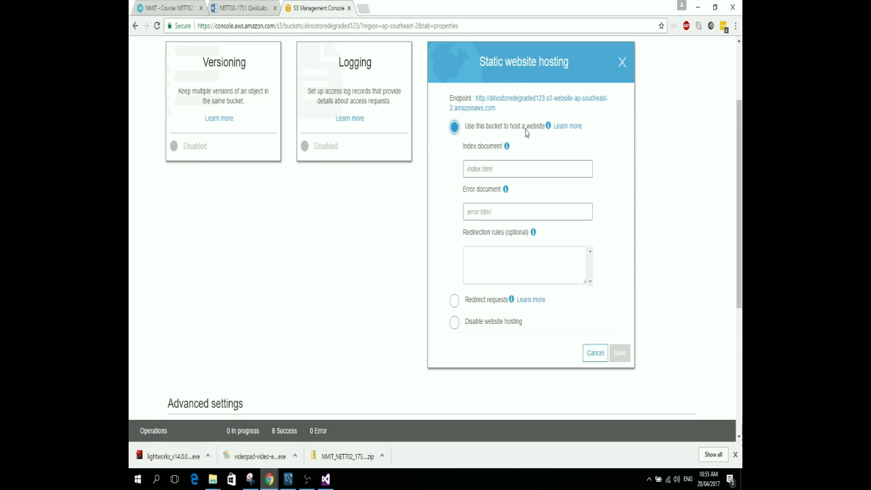
{"action": "left_click", "coordinate": [506, 170]}
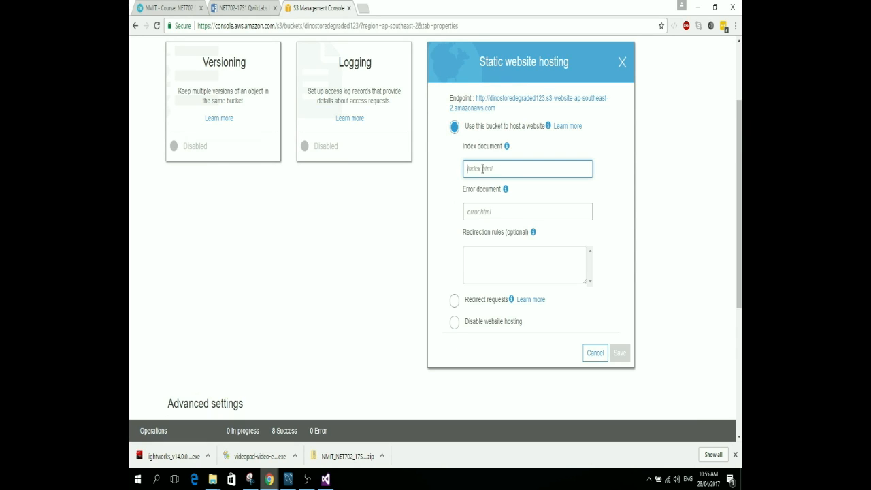
{"action": "type", "text": "i"}
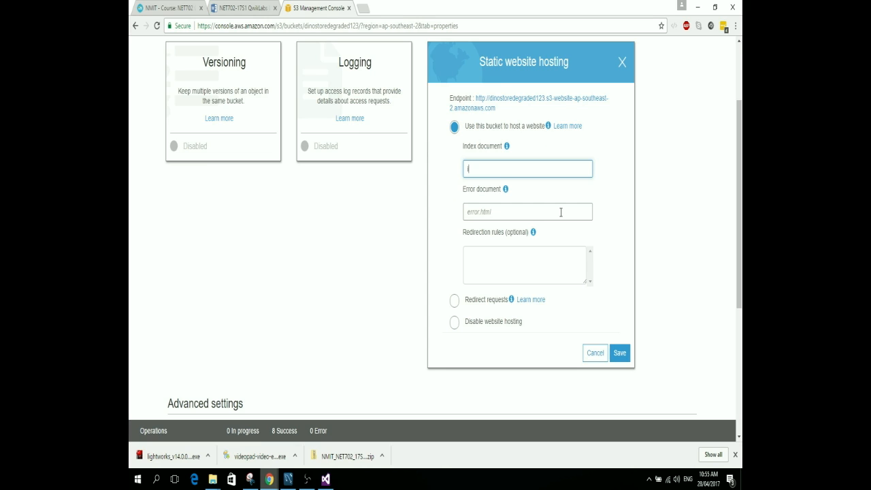
{"action": "type", "text": "ndex.html"}
{"action": "left_click", "coordinate": [618, 352]}
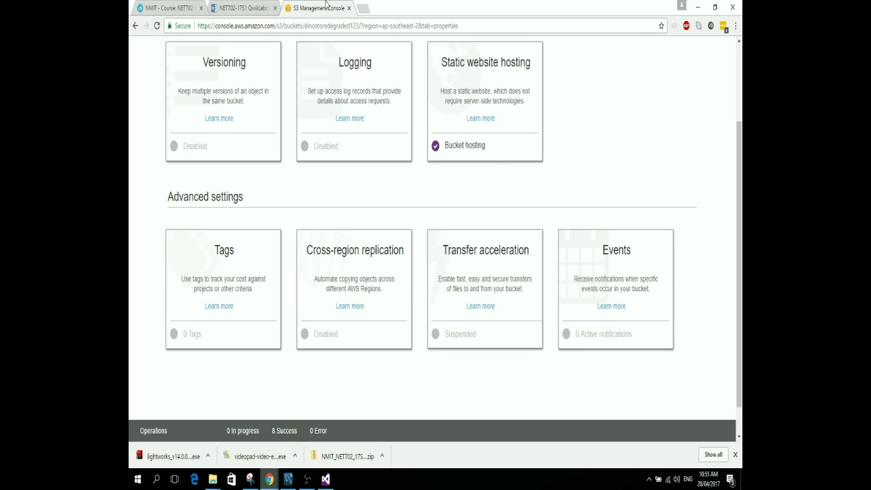
{"action": "scroll", "coordinate": [379, 160], "scroll_direction": "up", "scroll_amount": 3}
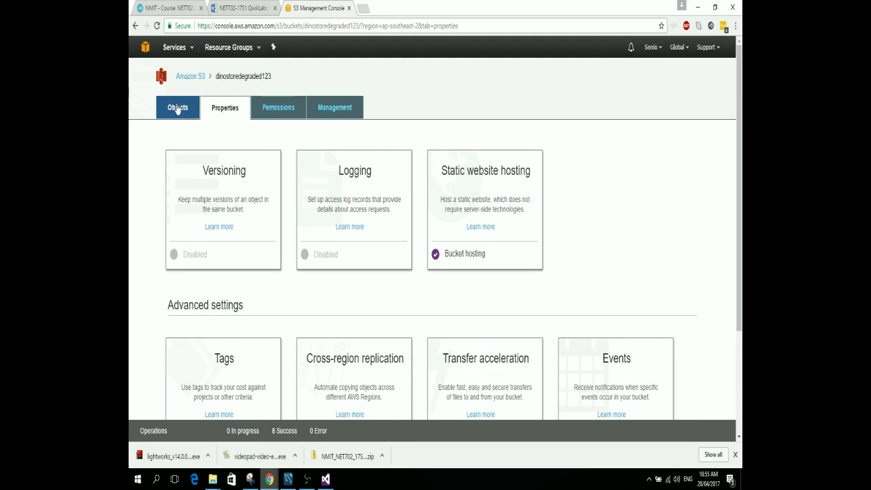
{"action": "left_click", "coordinate": [201, 79]}
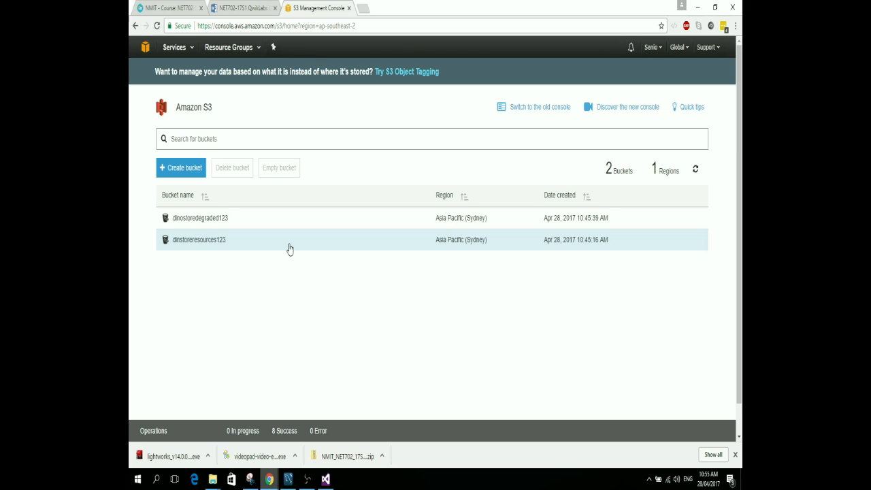
Step: Switch to Visual Studio, search the solution for "site" and open Site1.Master to review its markup
{"action": "left_click", "coordinate": [325, 479]}
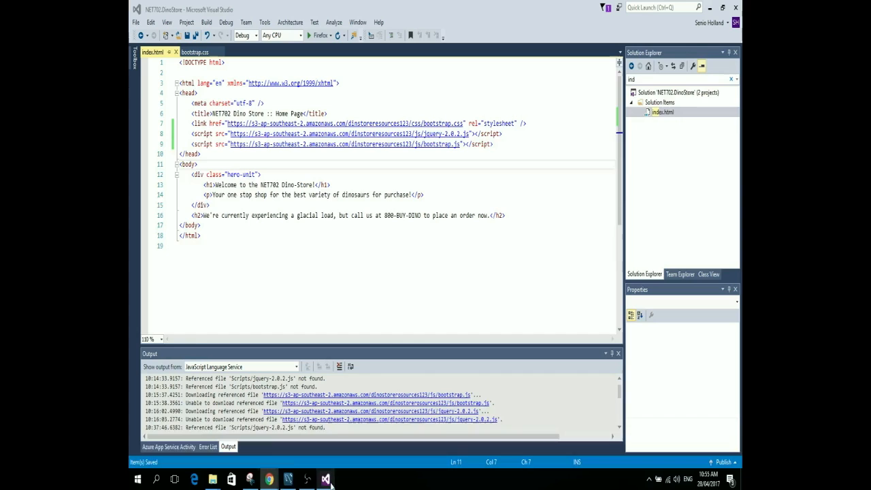
{"action": "left_click_drag", "start_coordinate": [644, 80], "coordinate": [605, 83]}
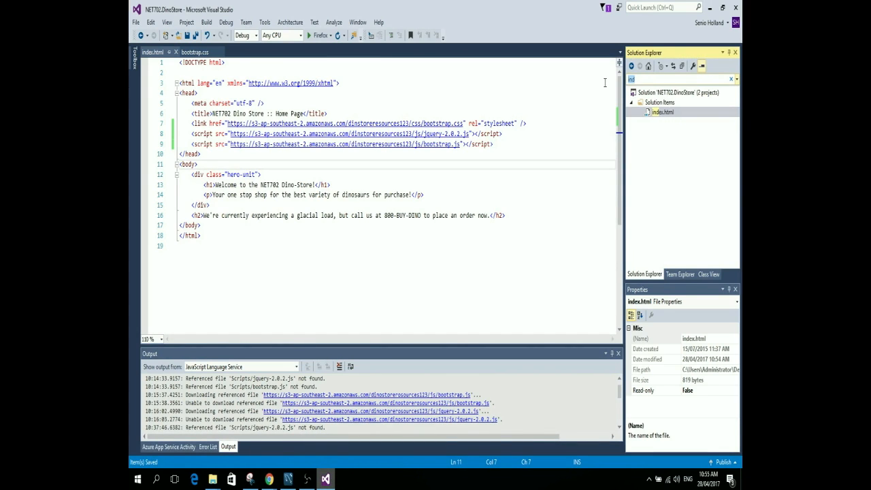
{"action": "type", "text": "site"}
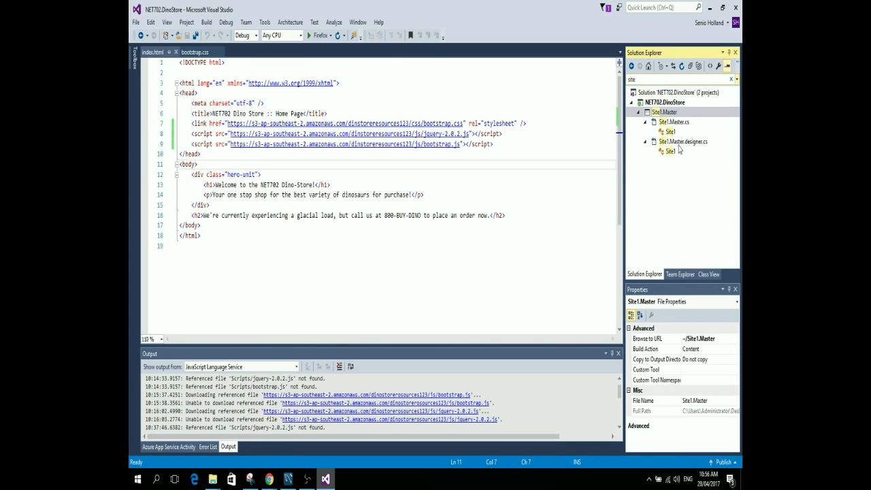
{"action": "left_click", "coordinate": [670, 113]}
{"action": "double_click", "coordinate": [668, 113]}
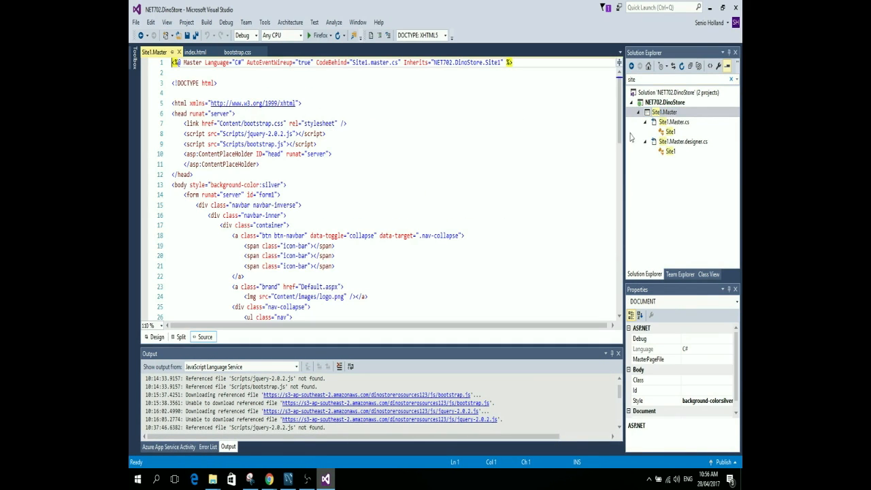
{"action": "scroll", "coordinate": [454, 192], "scroll_direction": "down", "scroll_amount": 15}
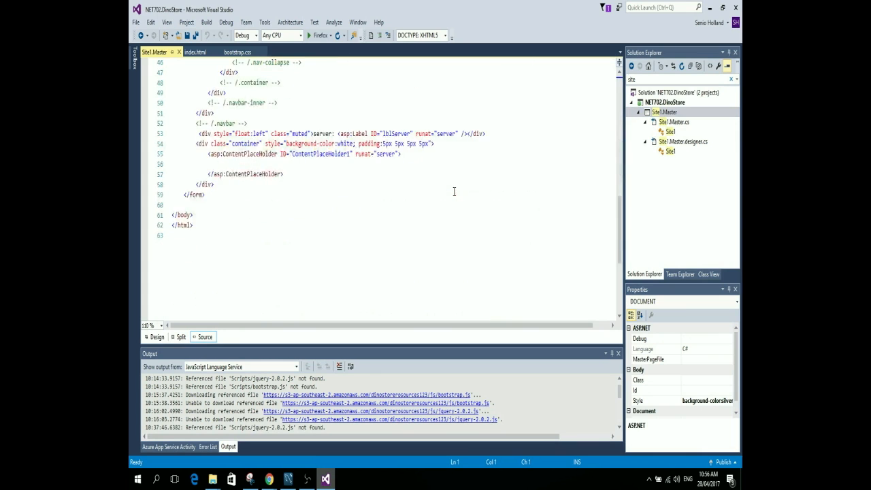
{"action": "scroll", "coordinate": [454, 191], "scroll_direction": "up", "scroll_amount": 15}
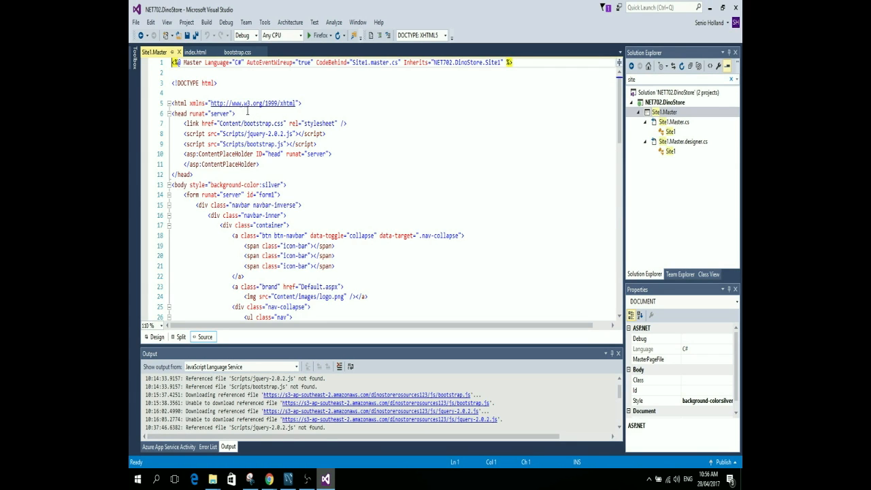
Step: Replace the bootstrap.css, jquery-2.0.2.js and bootstrap.js reference lines in Site1.Master with the three S3-linked lines copied from index.html
{"action": "left_click", "coordinate": [196, 53]}
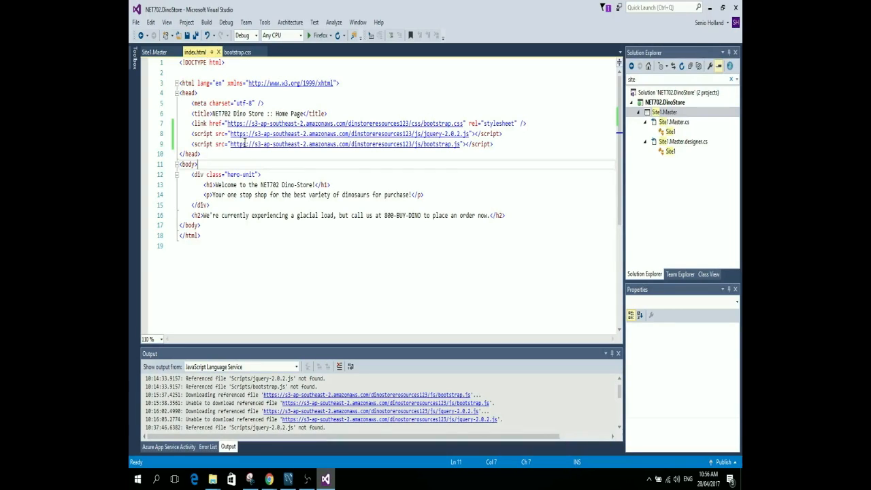
{"action": "left_click_drag", "start_coordinate": [228, 123], "coordinate": [250, 125]}
{"action": "left_click_drag", "start_coordinate": [501, 143], "coordinate": [193, 127]}
{"action": "key", "text": "ctrl+c"}
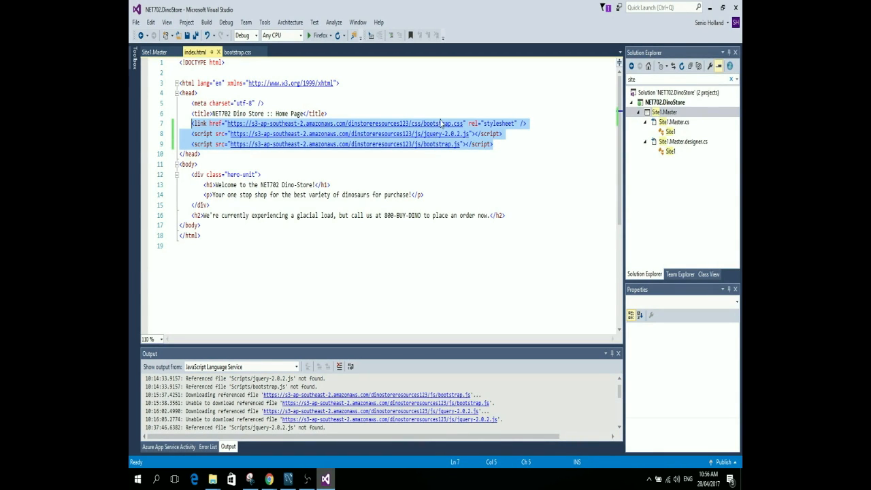
{"action": "left_click", "coordinate": [154, 52]}
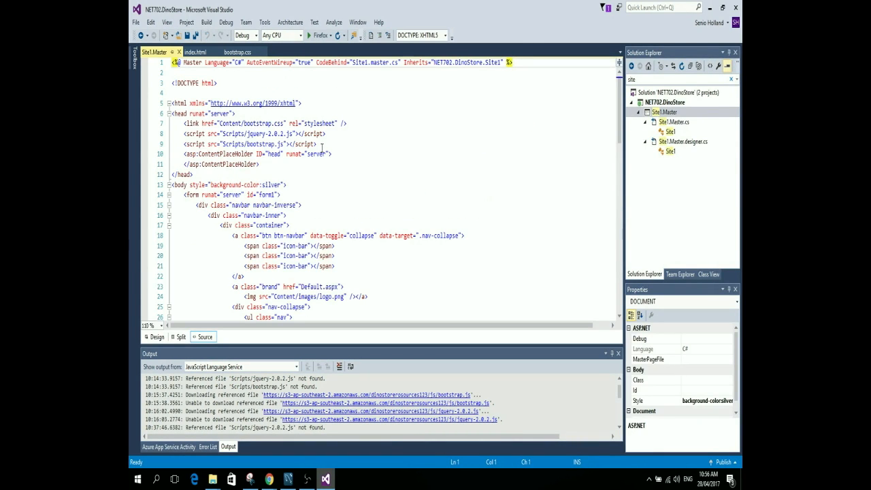
{"action": "left_click_drag", "start_coordinate": [317, 144], "coordinate": [183, 123]}
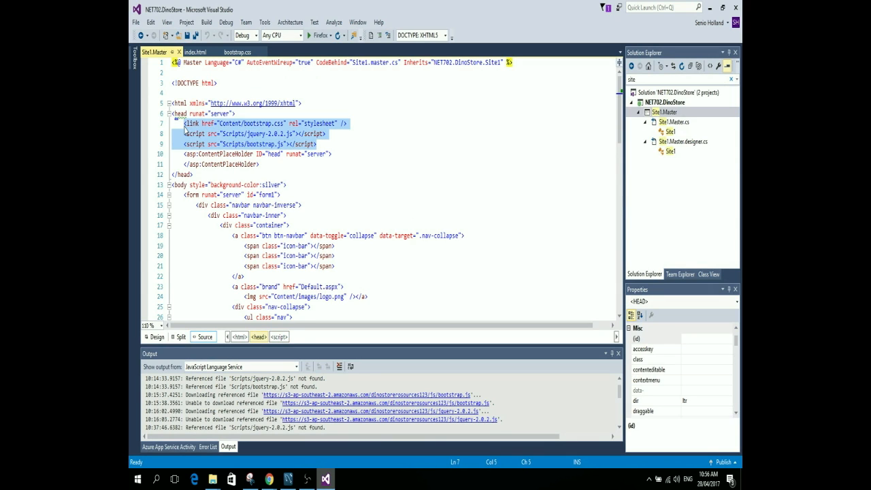
{"action": "key", "text": "ctrl+v"}
{"action": "left_click", "coordinate": [360, 184]}
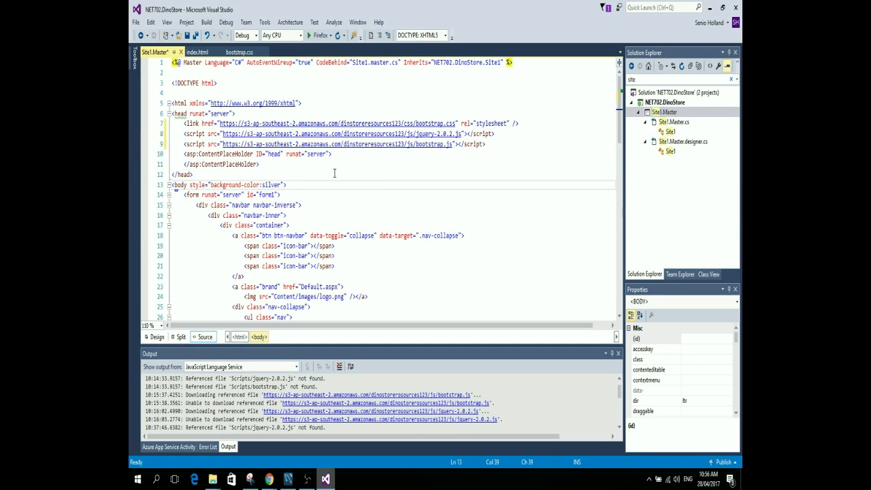
Step: Select the logo image path Content/images/logo.png in the brand link's img tag of Site1.Master
{"action": "scroll", "coordinate": [334, 173], "scroll_direction": "down", "scroll_amount": 1}
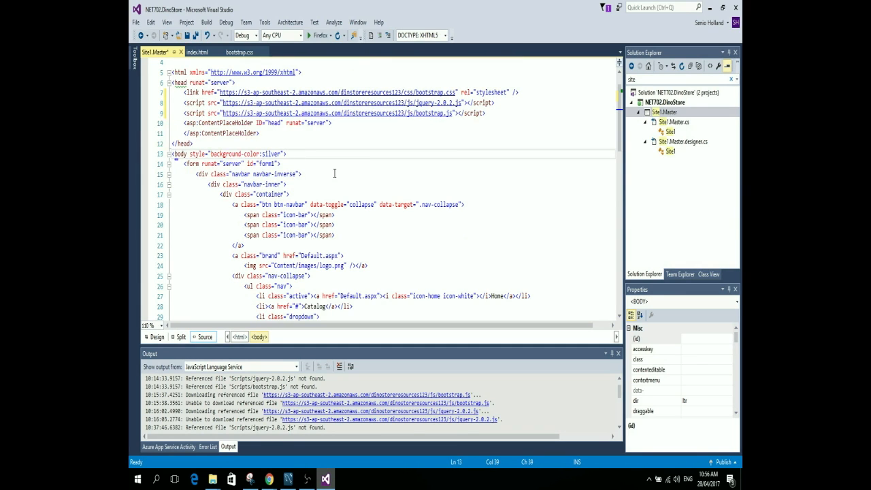
{"action": "left_click", "coordinate": [275, 266]}
{"action": "scroll", "coordinate": [311, 265], "scroll_direction": "down", "scroll_amount": 1}
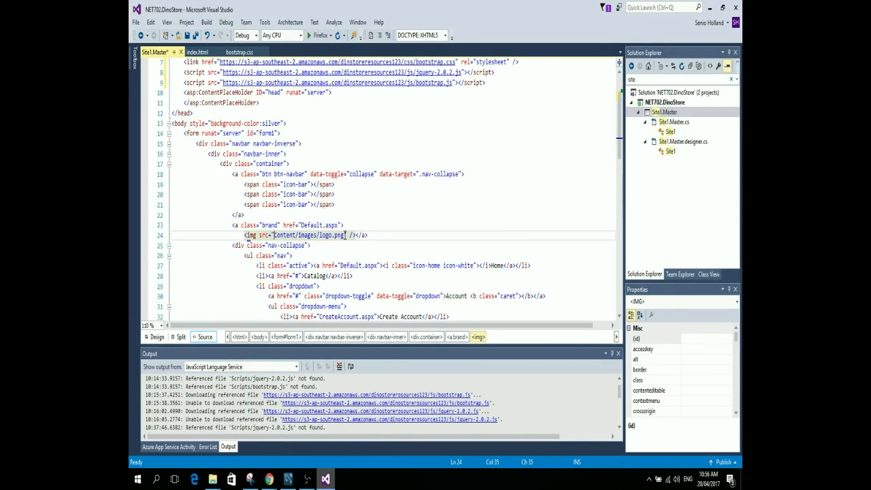
{"action": "left_click_drag", "start_coordinate": [345, 235], "coordinate": [274, 234]}
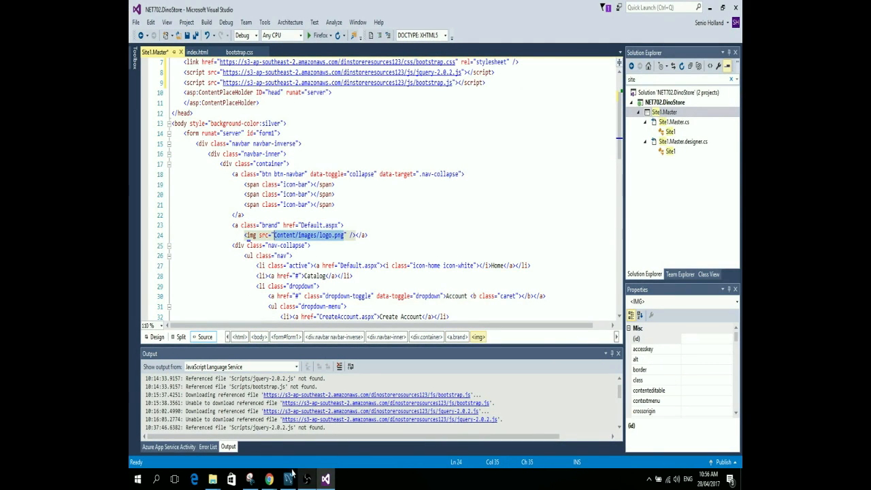
Step: Switch to the S3 console in Chrome and copy the link of logo.png from the siteimages folder of dinstoreresources123
{"action": "mouse_move", "coordinate": [269, 478]}
{"action": "left_click", "coordinate": [231, 432]}
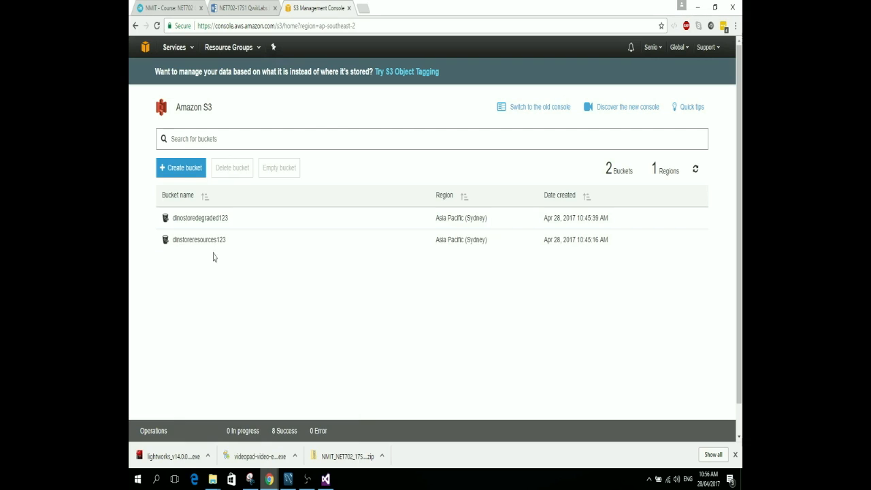
{"action": "left_click", "coordinate": [177, 240]}
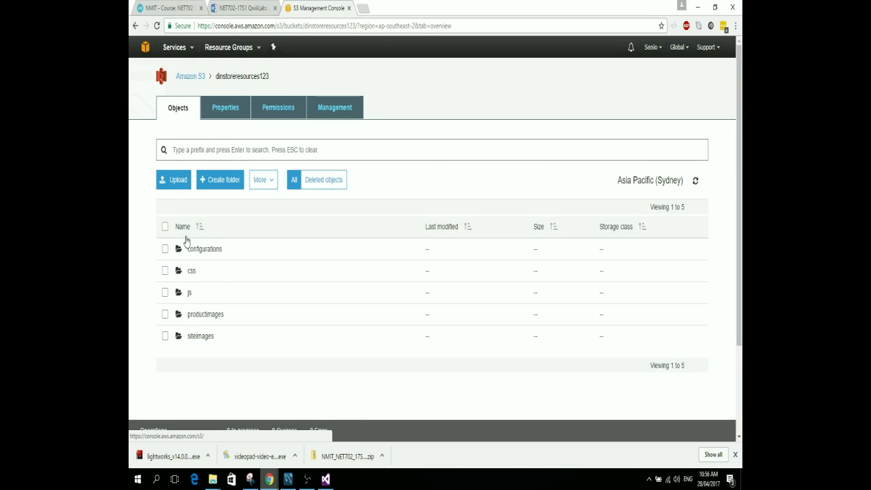
{"action": "left_click", "coordinate": [200, 338]}
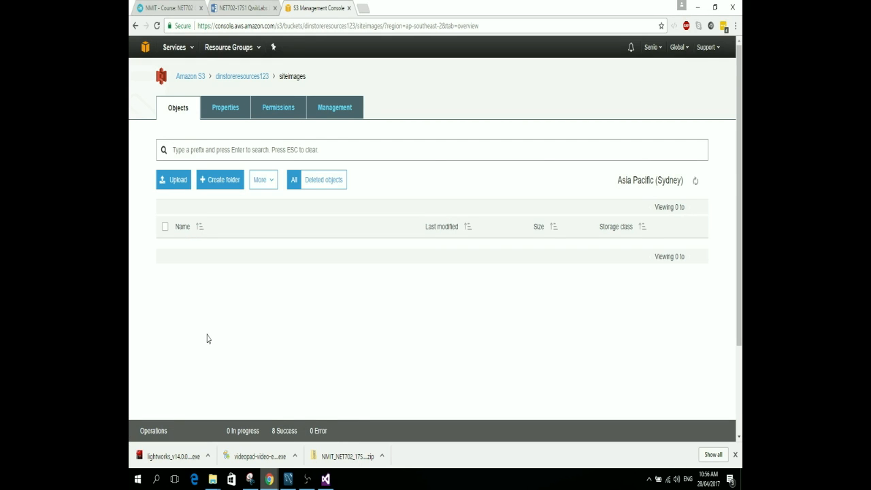
{"action": "left_click", "coordinate": [195, 294]}
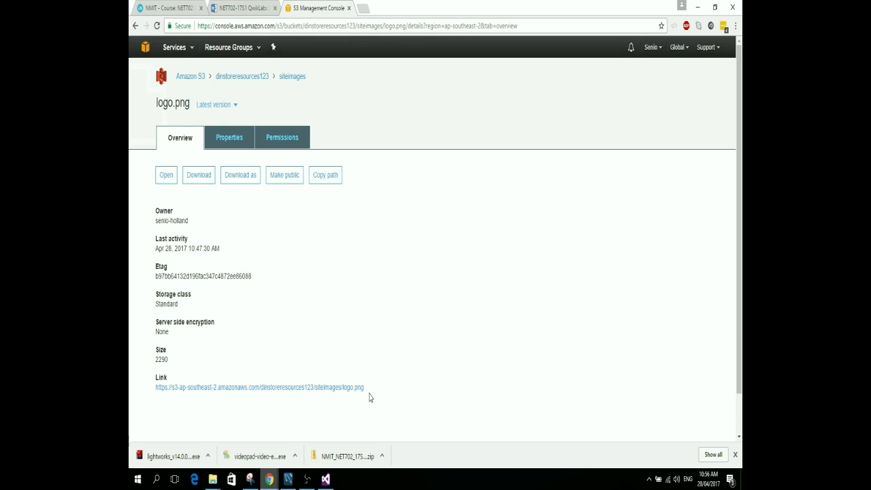
{"action": "left_click_drag", "start_coordinate": [370, 398], "coordinate": [158, 394]}
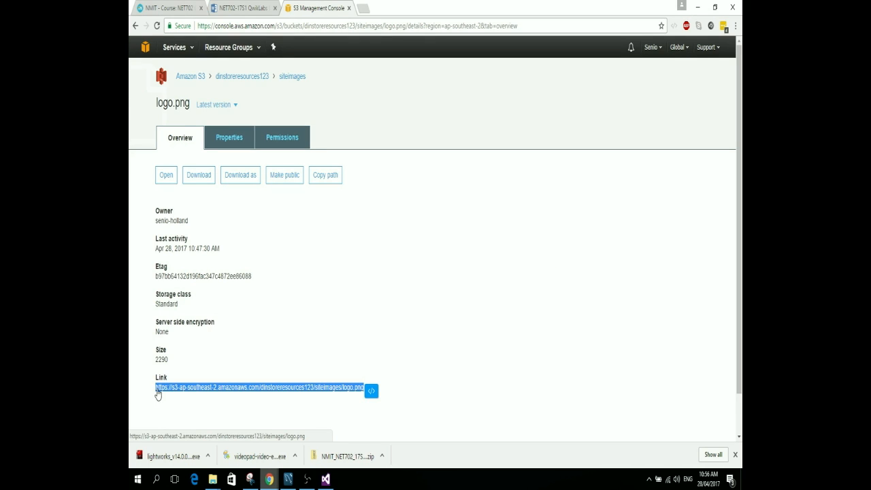
{"action": "key", "text": "ctrl+c"}
Step: Switch to Visual Studio, replace the selected logo path in Site1.Master with the copied S3 link, and save all files
{"action": "left_click", "coordinate": [325, 478]}
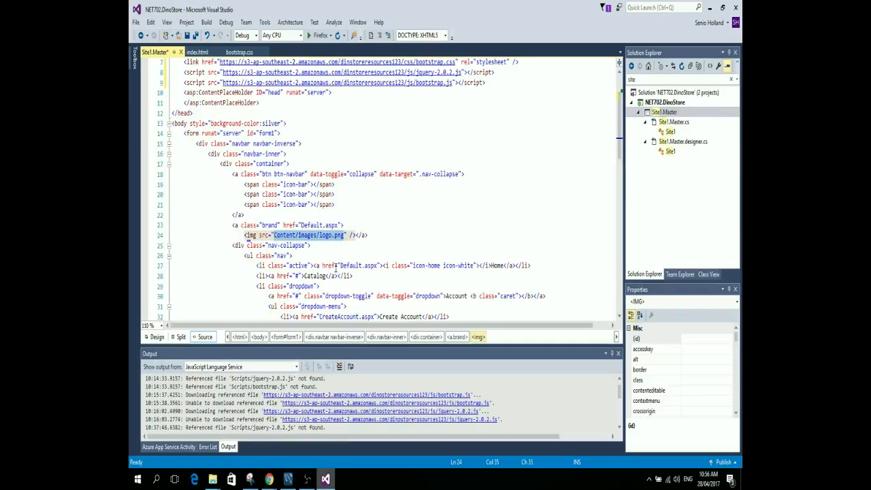
{"action": "key", "text": "ctrl+v"}
{"action": "left_click", "coordinate": [369, 224]}
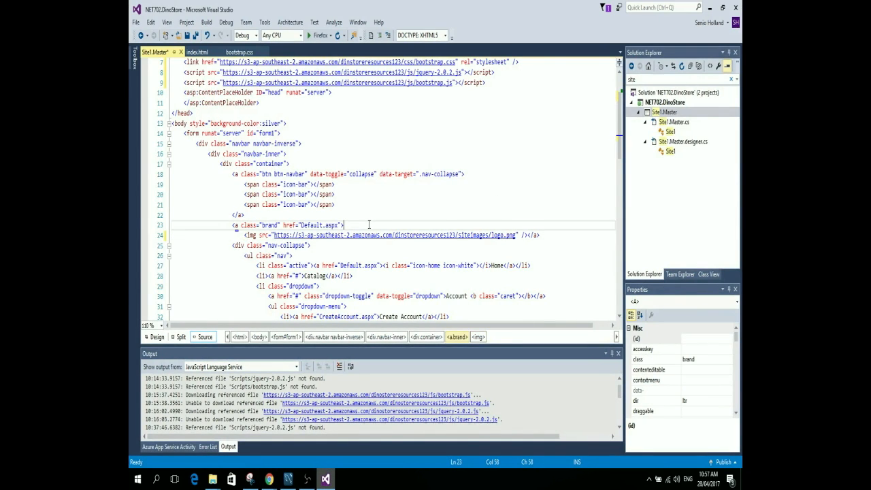
{"action": "left_click", "coordinate": [196, 36]}
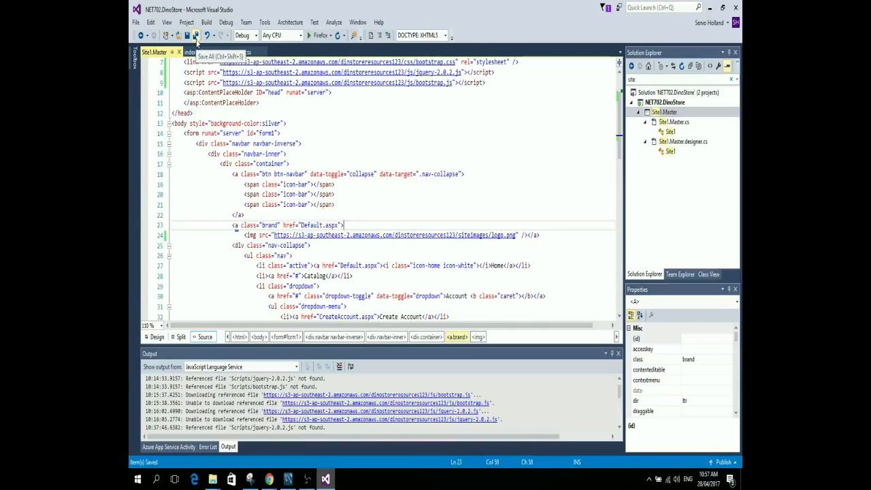
Step: Switch to MySQL Workbench and examine the ImageReference values of the eight records in the products table
{"action": "left_click", "coordinate": [287, 480]}
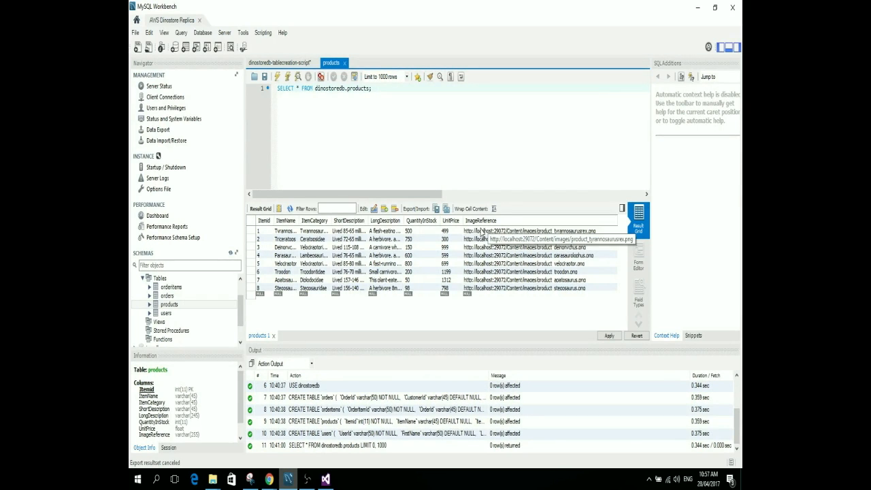
{"action": "left_click", "coordinate": [483, 238]}
{"action": "left_click", "coordinate": [483, 247]}
{"action": "left_click", "coordinate": [484, 255]}
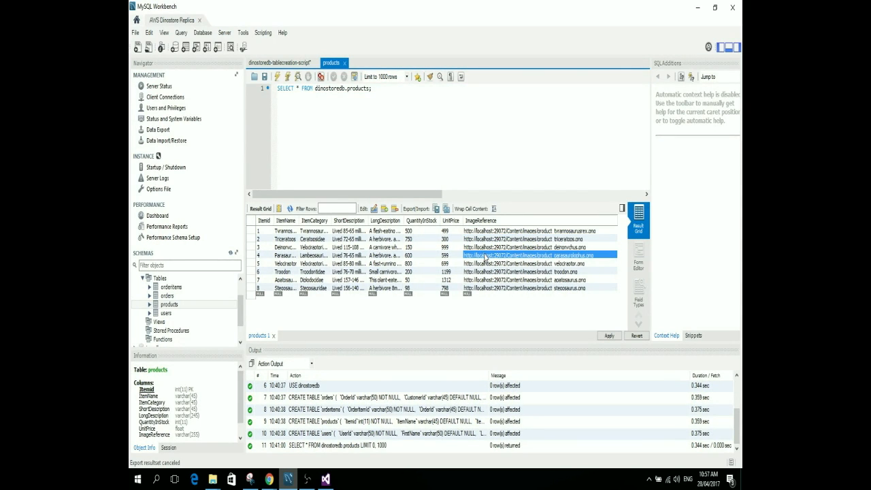
{"action": "left_click", "coordinate": [486, 263]}
{"action": "left_click", "coordinate": [487, 272]}
{"action": "left_click", "coordinate": [488, 280]}
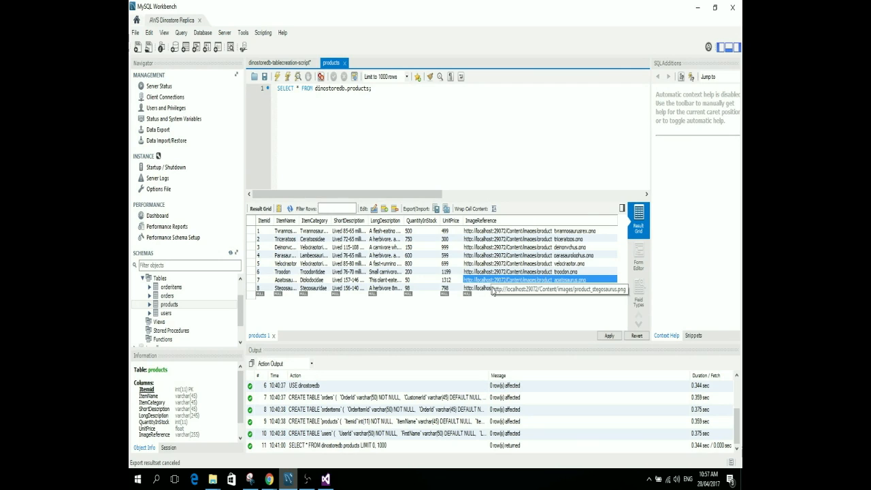
{"action": "left_click", "coordinate": [492, 288]}
{"action": "left_click", "coordinate": [492, 232]}
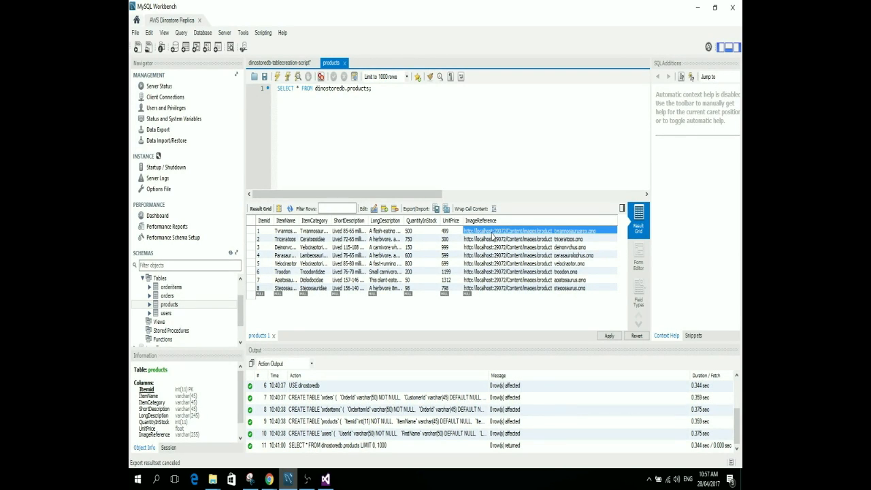
{"action": "right_click", "coordinate": [492, 234]}
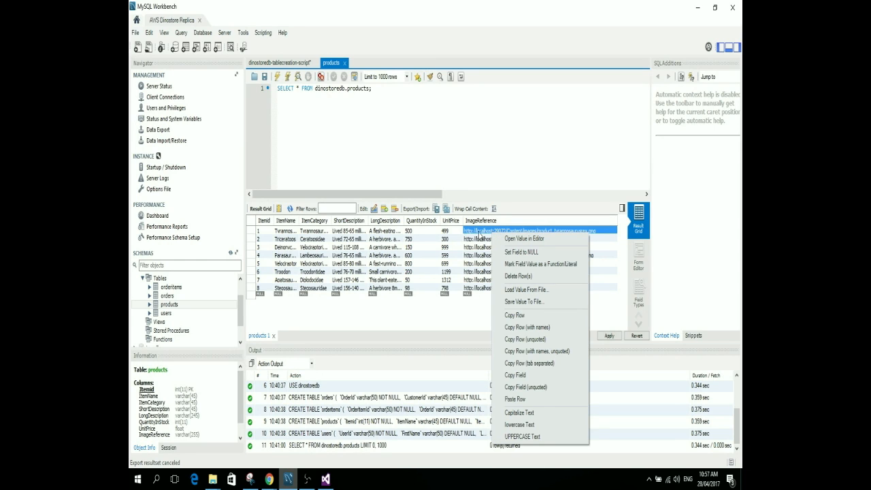
{"action": "left_click", "coordinate": [479, 232]}
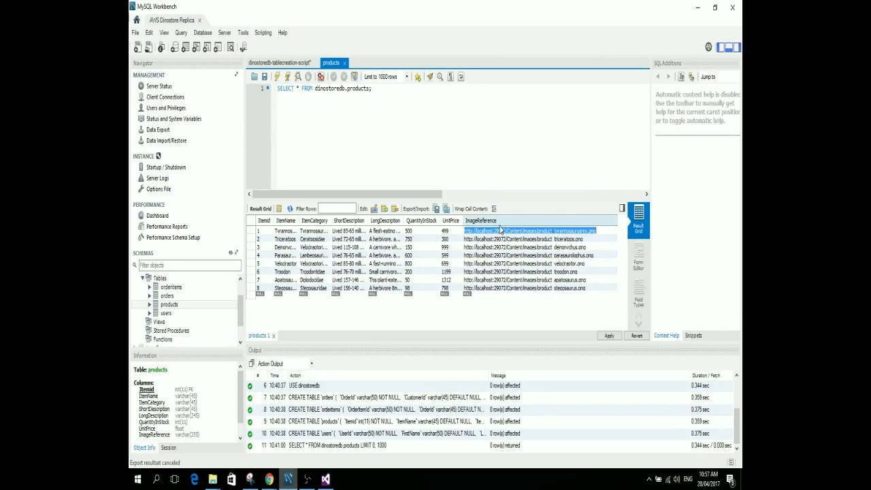
{"action": "left_click", "coordinate": [502, 230]}
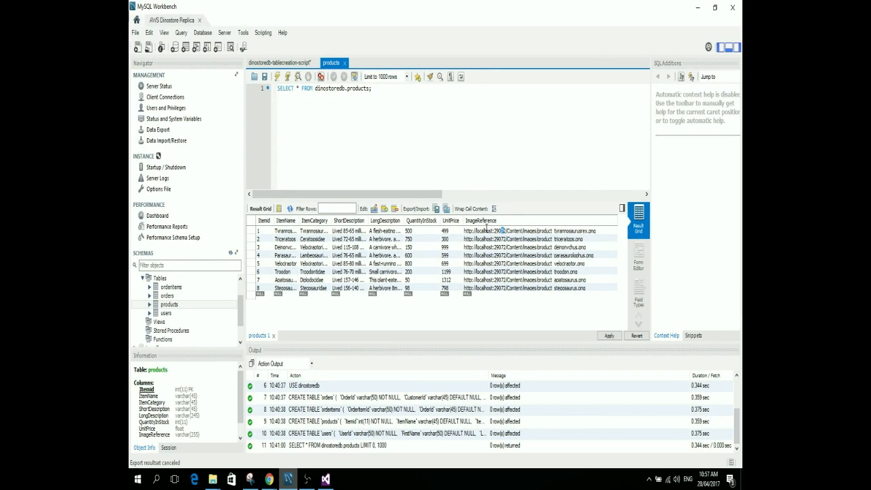
{"action": "left_click", "coordinate": [306, 478]}
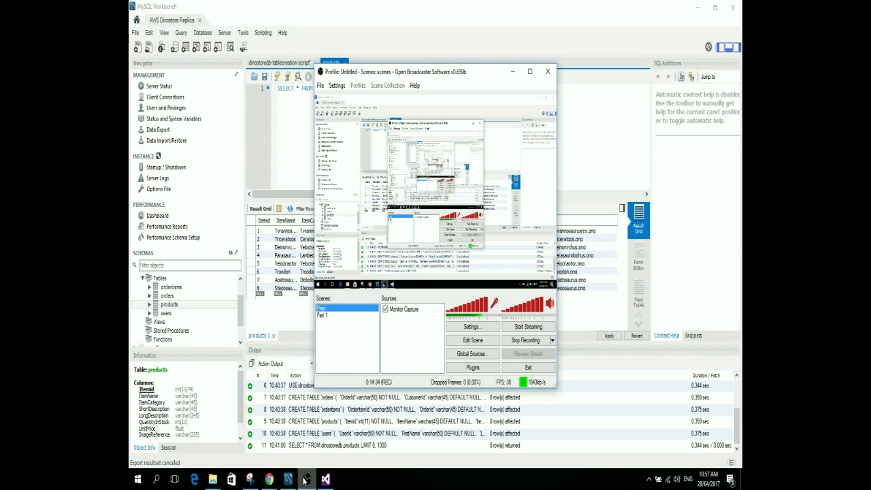
{"action": "left_click", "coordinate": [305, 479]}
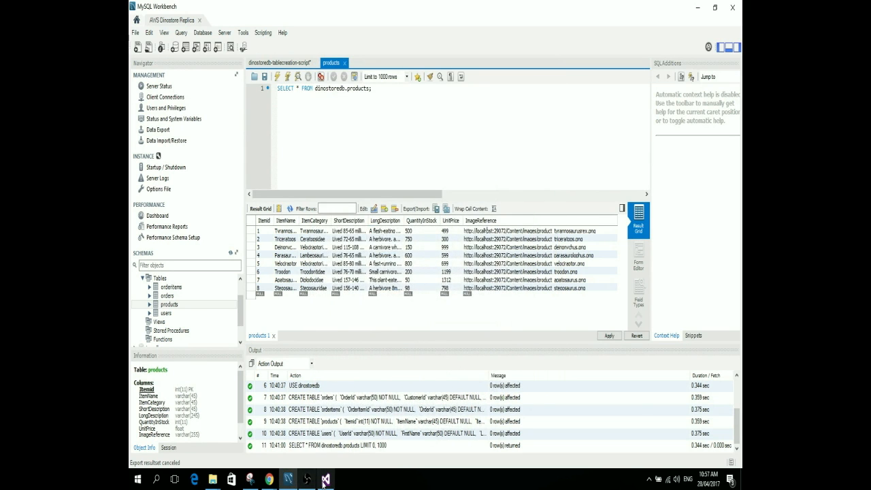
{"action": "left_click", "coordinate": [325, 479]}
{"action": "left_click", "coordinate": [326, 483]}
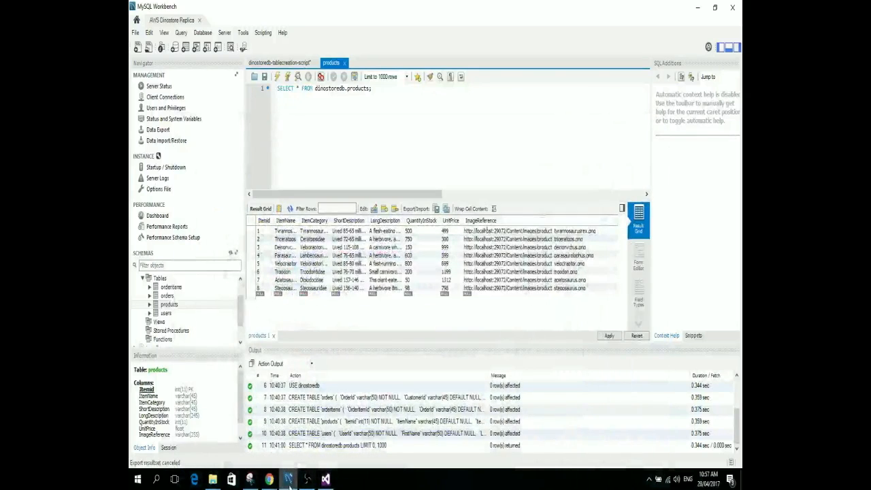
Step: Switch to the S3 console in Chrome and open the productimages folder of the dinstoreresources123 bucket
{"action": "mouse_move", "coordinate": [270, 481]}
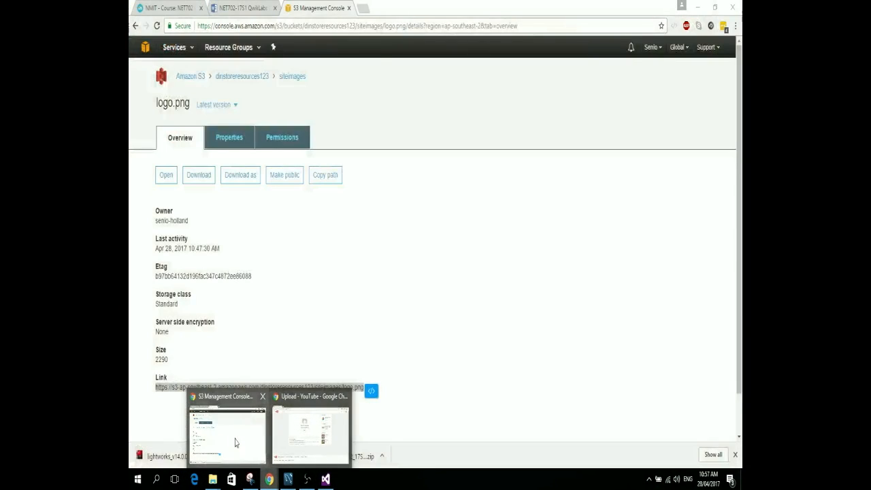
{"action": "left_click", "coordinate": [235, 425]}
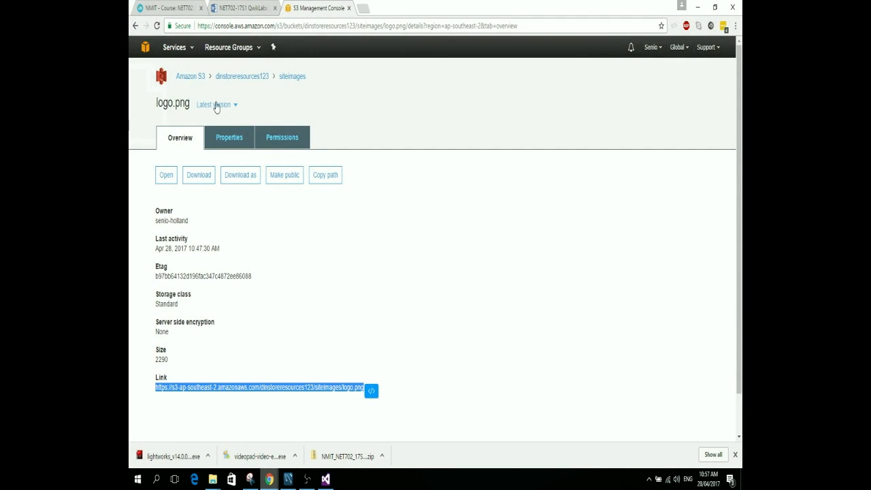
{"action": "left_click", "coordinate": [232, 83]}
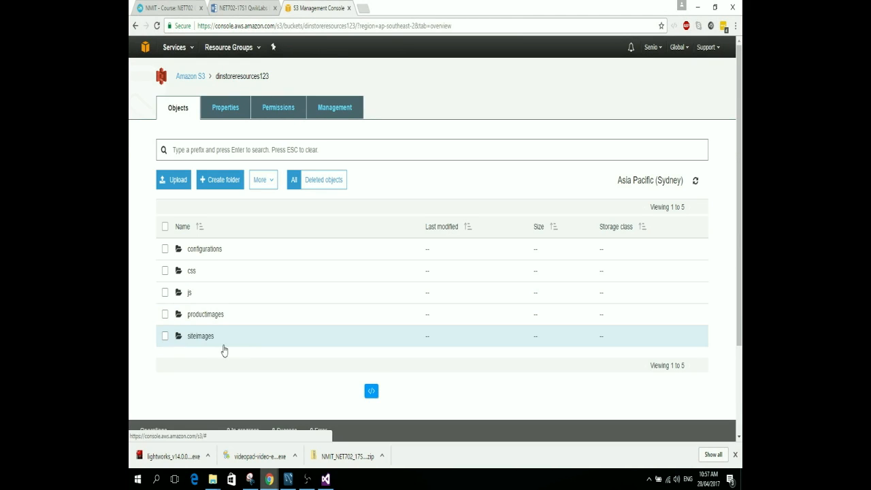
{"action": "left_click", "coordinate": [190, 76]}
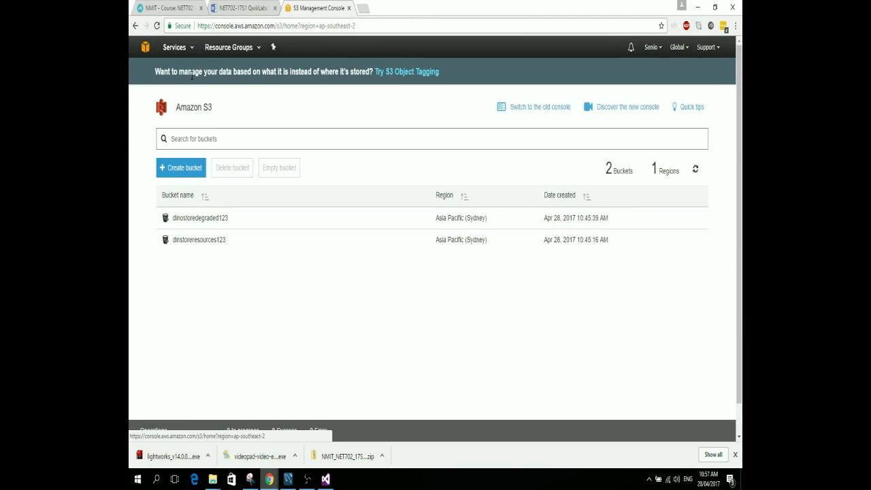
{"action": "left_click", "coordinate": [194, 242]}
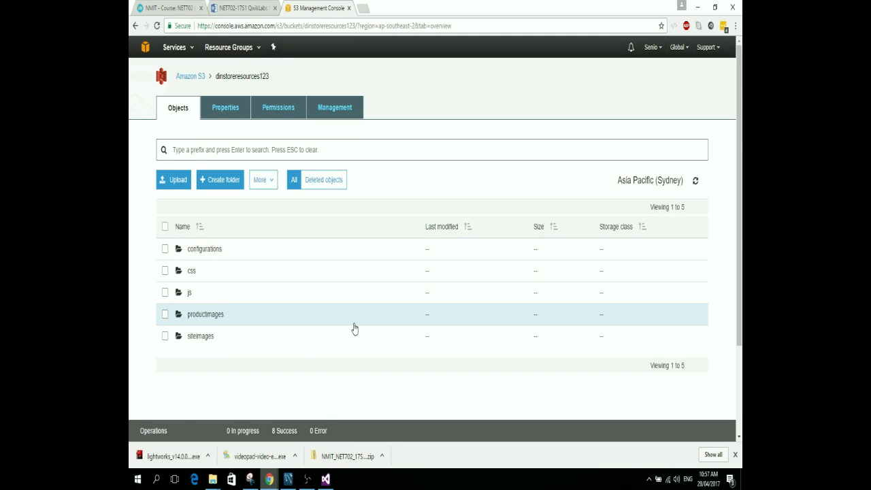
{"action": "left_click", "coordinate": [212, 315]}
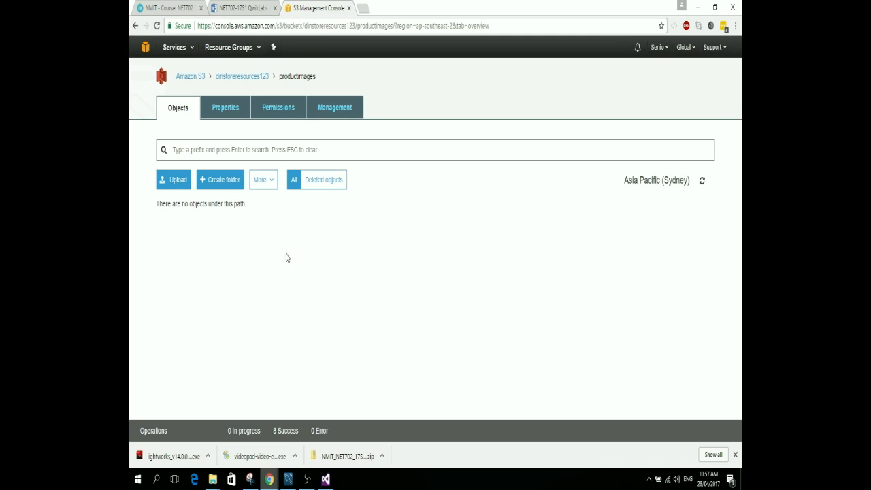
{"action": "left_click", "coordinate": [263, 85]}
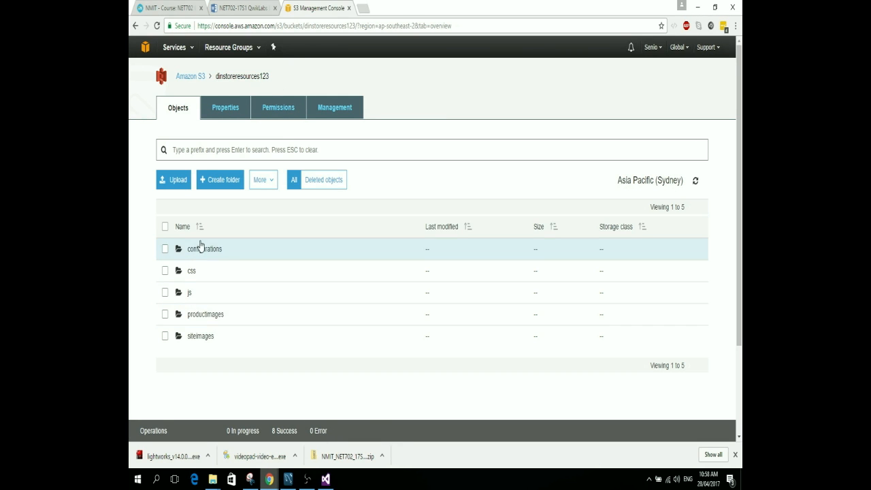
{"action": "left_click", "coordinate": [202, 316]}
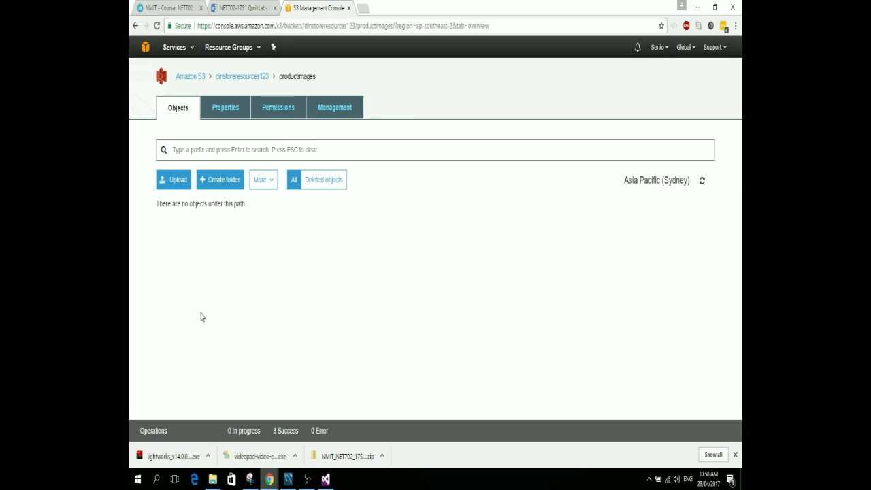
Step: Start an upload to productimages and browse for files in the project's NET702.DinoStore/Content/images folder
{"action": "left_click", "coordinate": [175, 181]}
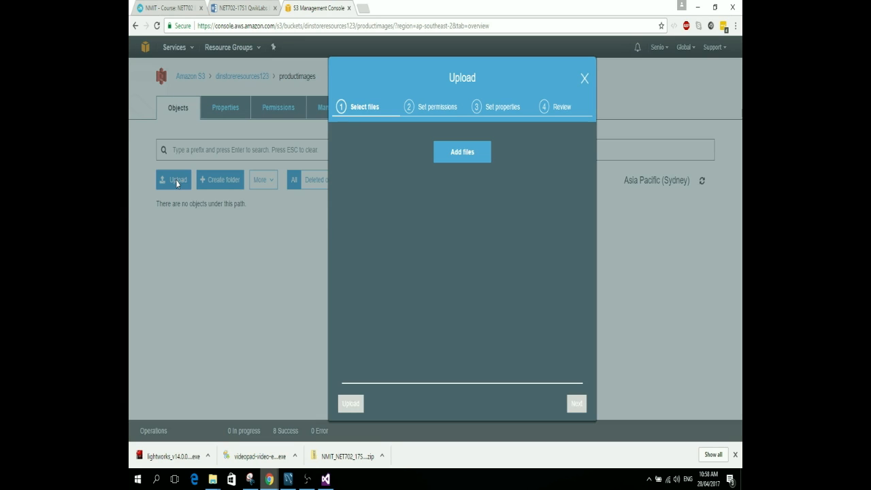
{"action": "left_click", "coordinate": [463, 153]}
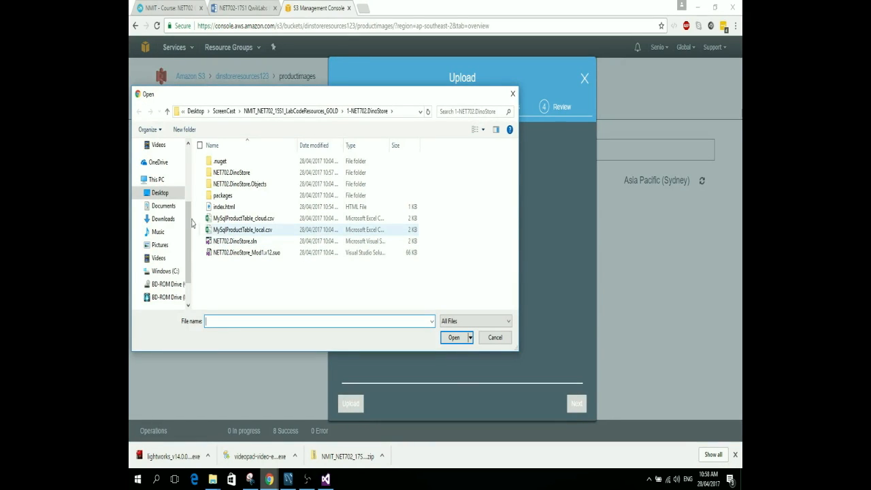
{"action": "left_click_drag", "start_coordinate": [189, 220], "coordinate": [189, 161]}
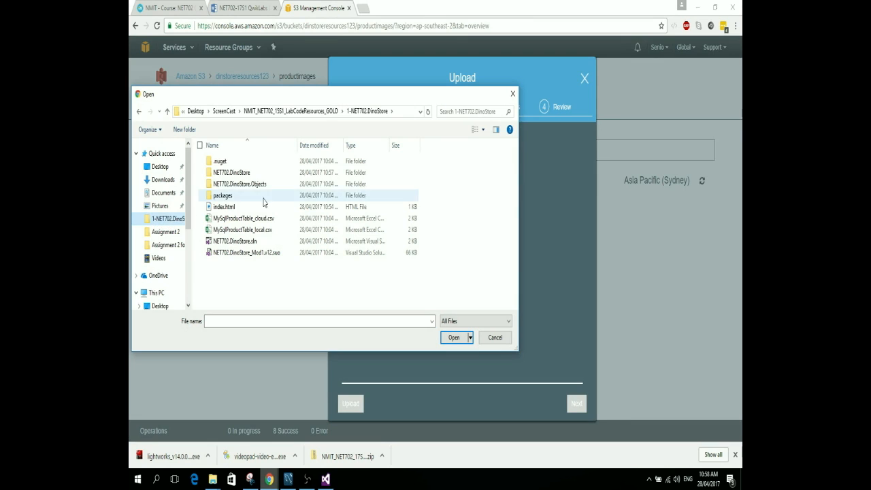
{"action": "double_click", "coordinate": [244, 175]}
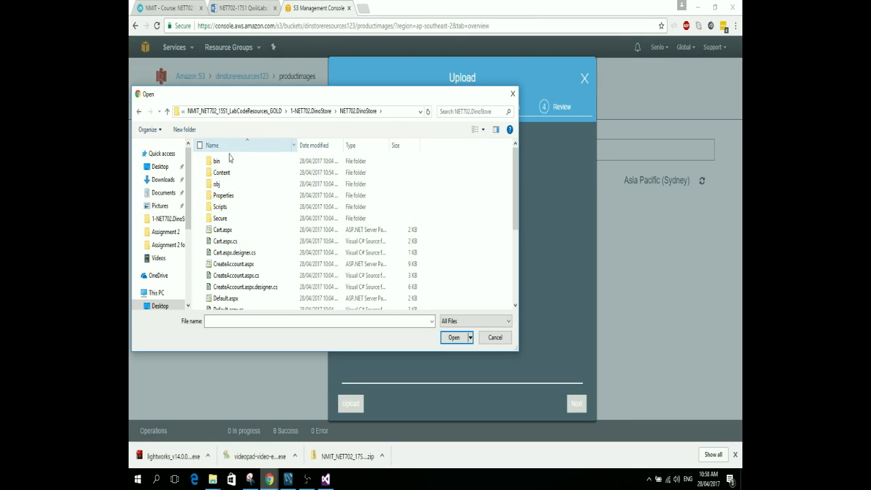
{"action": "double_click", "coordinate": [240, 172]}
{"action": "double_click", "coordinate": [227, 163]}
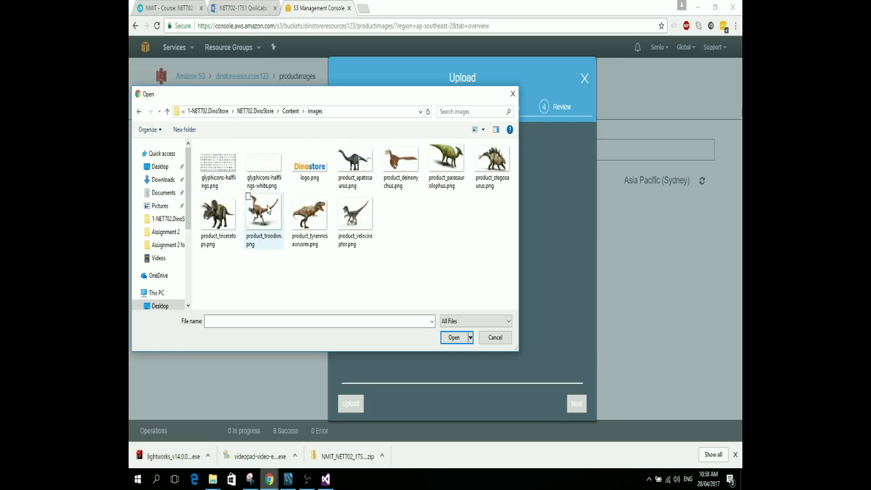
Step: Select the eight dinosaur images whose names start with product_ and upload them to the productimages folder
{"action": "left_click", "coordinate": [218, 216]}
{"action": "left_click", "coordinate": [266, 215], "text": "ctrl"}
{"action": "left_click", "coordinate": [309, 214], "text": "ctrl"}
{"action": "left_click", "coordinate": [354, 214], "text": "ctrl"}
{"action": "left_click", "coordinate": [354, 162], "text": "ctrl"}
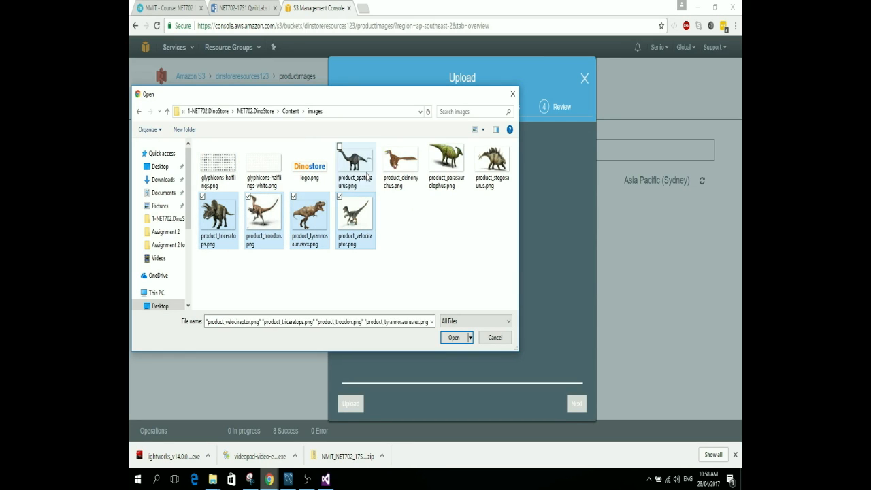
{"action": "left_click", "coordinate": [400, 161], "text": "ctrl"}
{"action": "left_click", "coordinate": [446, 160], "text": "ctrl"}
{"action": "left_click", "coordinate": [493, 166], "text": "ctrl"}
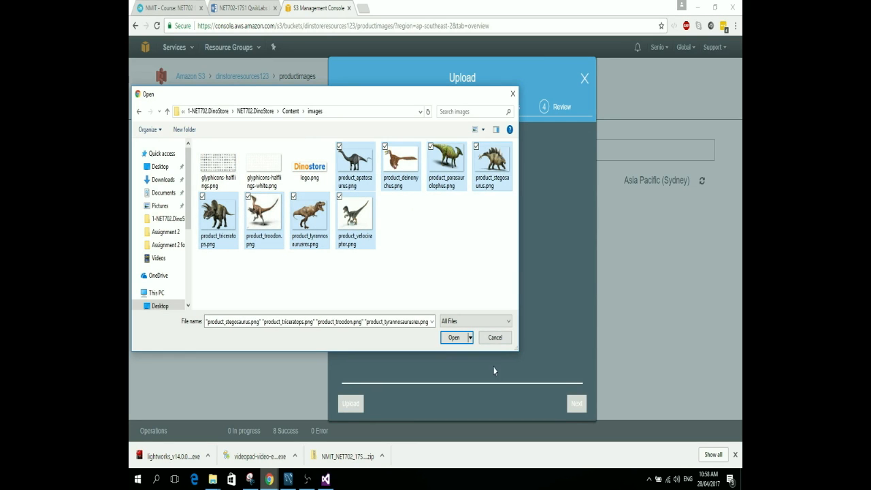
{"action": "left_click", "coordinate": [454, 338]}
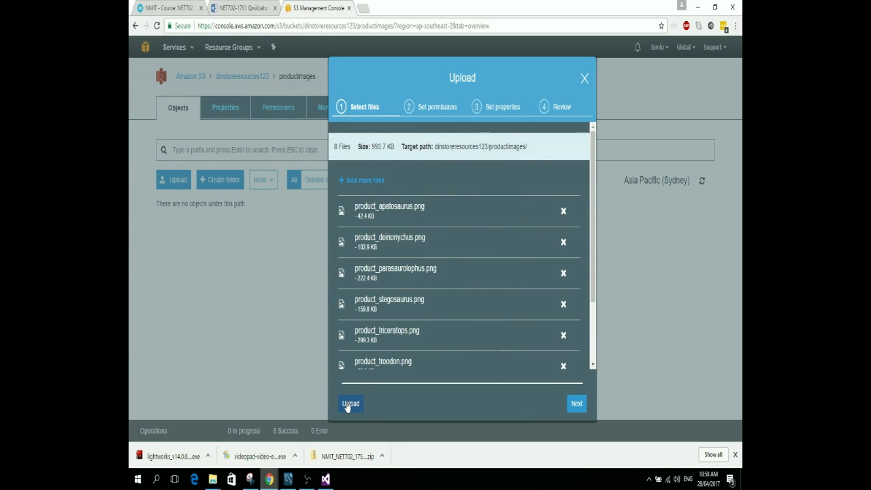
{"action": "left_click", "coordinate": [349, 404]}
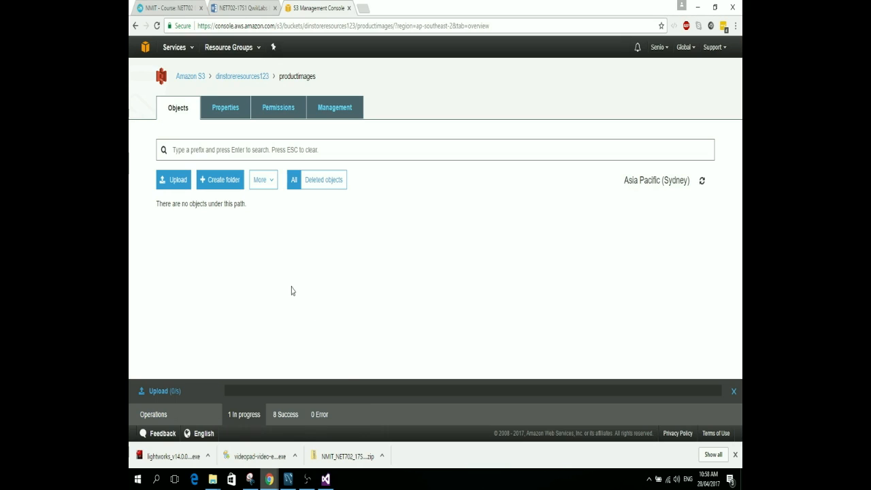
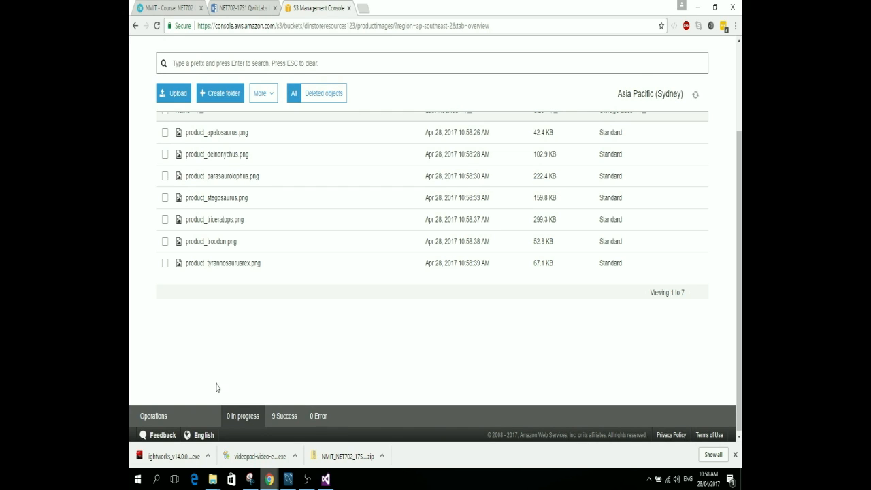
Step: Select all eight uploaded dinosaur images in the productimages folder and make them public
{"action": "scroll", "coordinate": [194, 371], "scroll_direction": "down", "scroll_amount": 1}
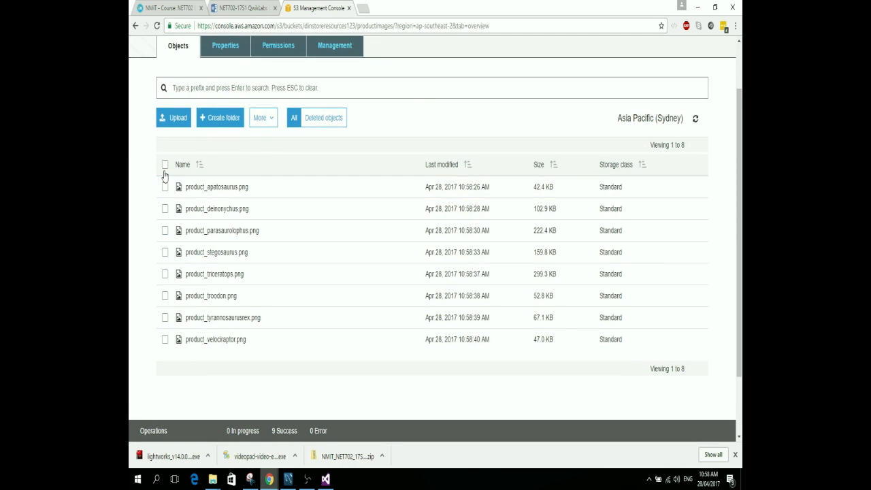
{"action": "left_click", "coordinate": [165, 164]}
{"action": "left_click", "coordinate": [261, 117]}
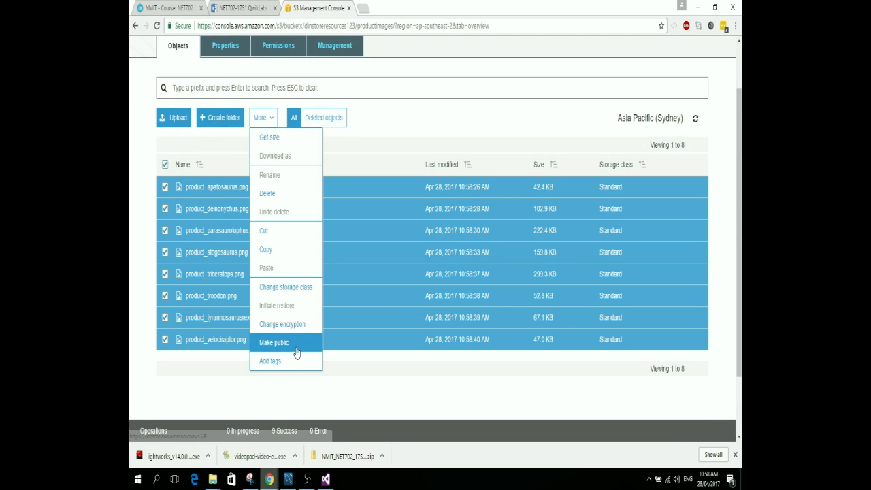
{"action": "left_click", "coordinate": [296, 352]}
{"action": "left_click", "coordinate": [568, 399]}
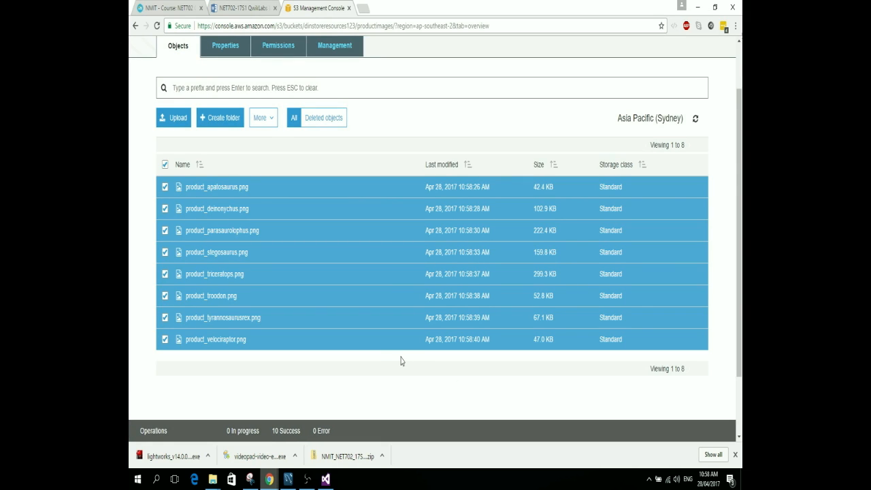
Step: Show the details of product_apatosaurus.png and copy its full S3 link
{"action": "left_click", "coordinate": [273, 193]}
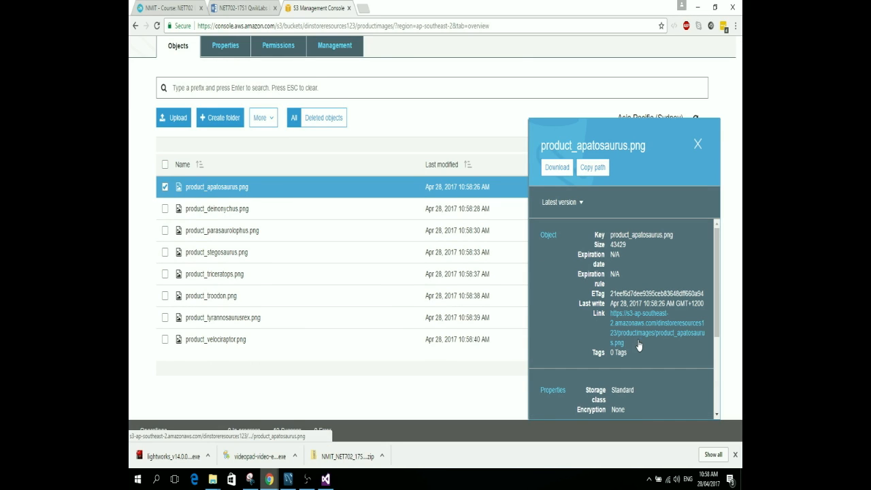
{"action": "left_click_drag", "start_coordinate": [624, 344], "coordinate": [609, 311]}
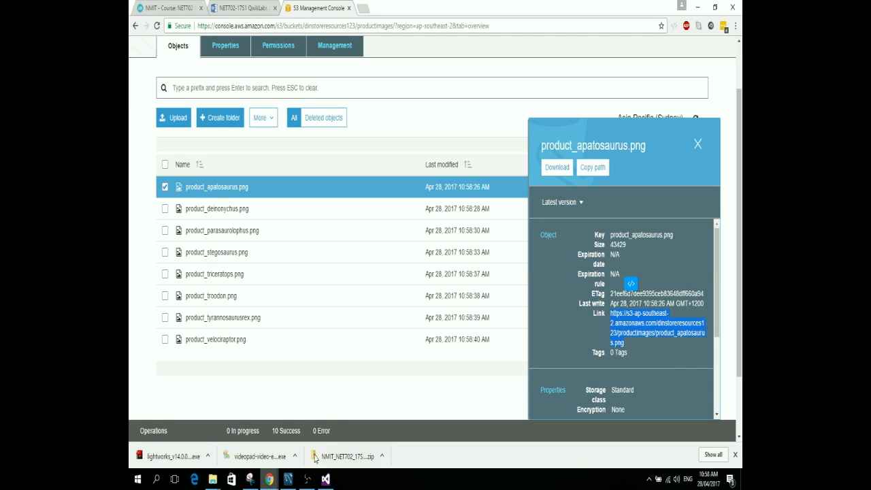
{"action": "left_click", "coordinate": [287, 479]}
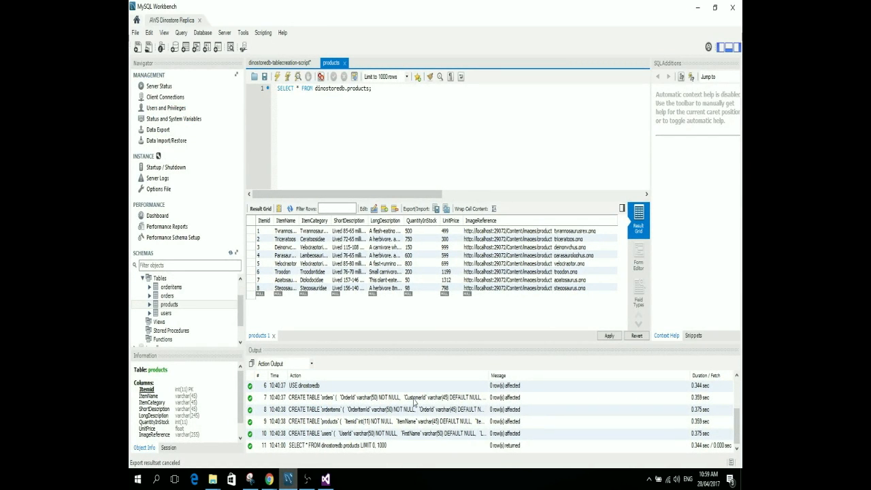
{"action": "left_click", "coordinate": [329, 482]}
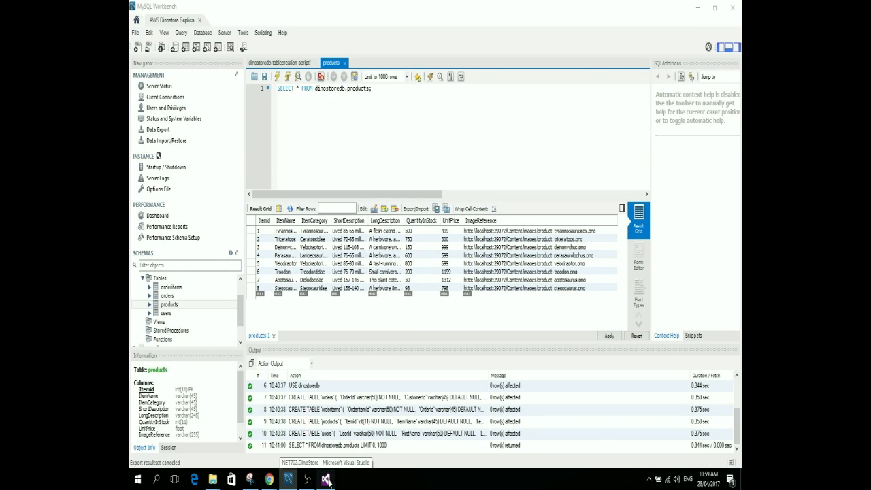
{"action": "left_click", "coordinate": [327, 482]}
{"action": "mouse_move", "coordinate": [269, 478]}
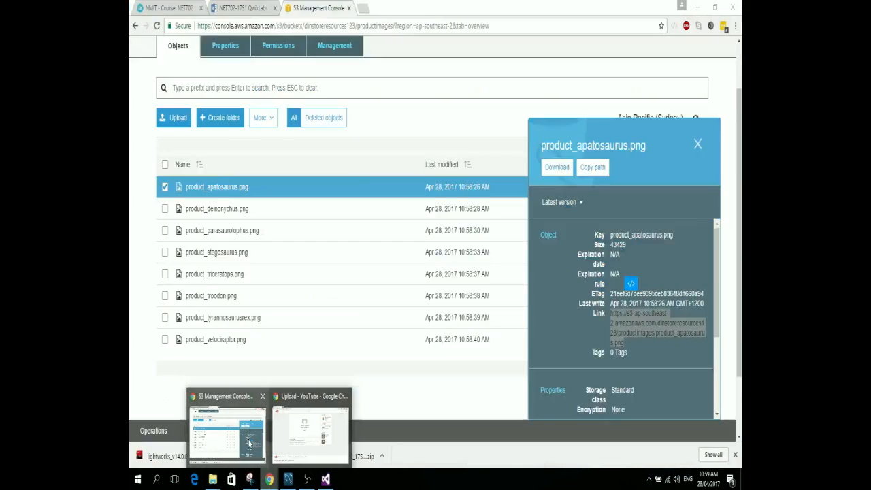
{"action": "mouse_move", "coordinate": [292, 431]}
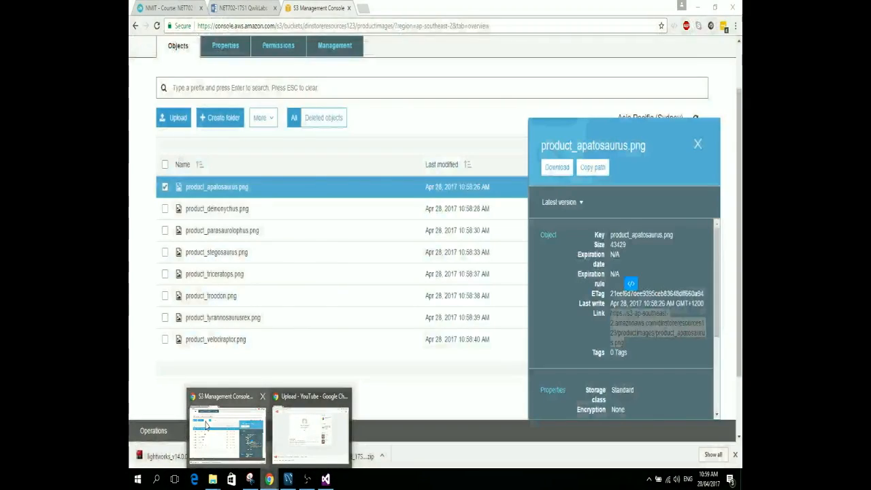
{"action": "left_click", "coordinate": [207, 422]}
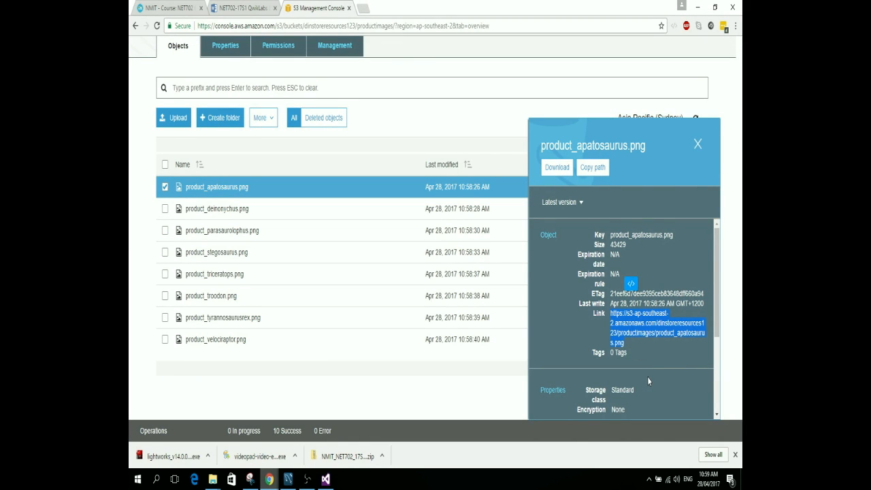
Step: Switch to MySQL Workbench and replace the Apatosaurus record's ImageReference with the copied S3 link for product_apatosaurus.png, removing the leading spaces
{"action": "mouse_move", "coordinate": [321, 480]}
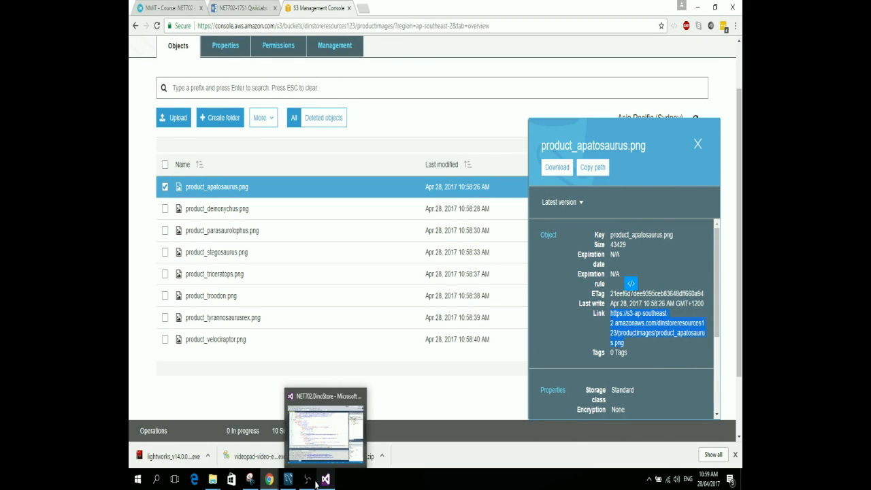
{"action": "left_click", "coordinate": [289, 479]}
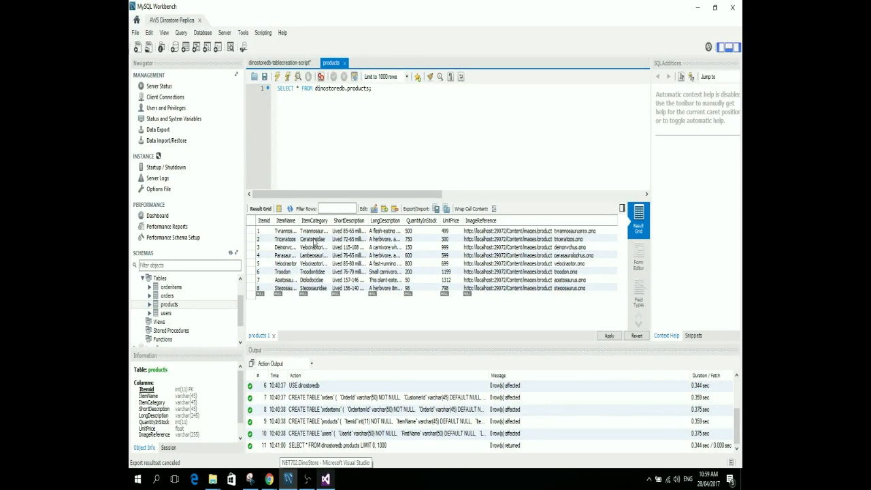
{"action": "left_click", "coordinate": [319, 289]}
{"action": "left_click", "coordinate": [321, 279]}
{"action": "left_click", "coordinate": [321, 272]}
{"action": "left_click", "coordinate": [322, 263]}
{"action": "left_click", "coordinate": [322, 256]}
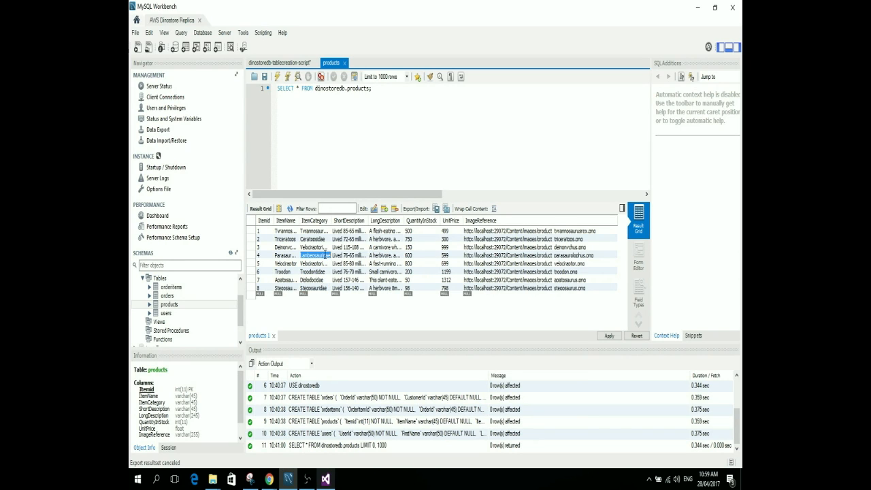
{"action": "left_click", "coordinate": [285, 280]}
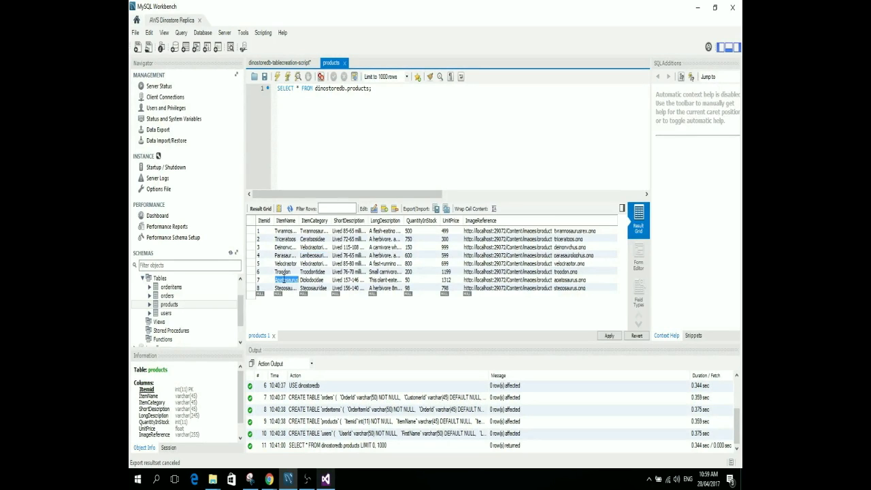
{"action": "left_click", "coordinate": [467, 281]}
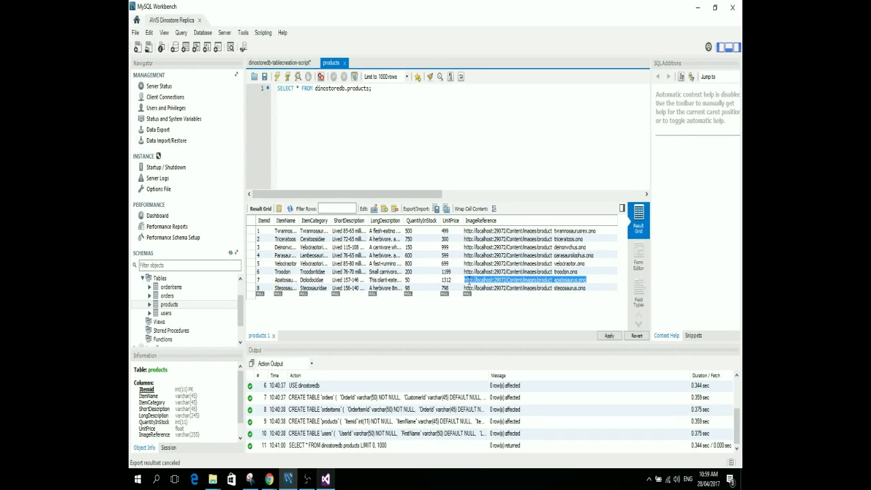
{"action": "key", "text": "BackSpace"}
{"action": "key", "text": "ctrl+v"}
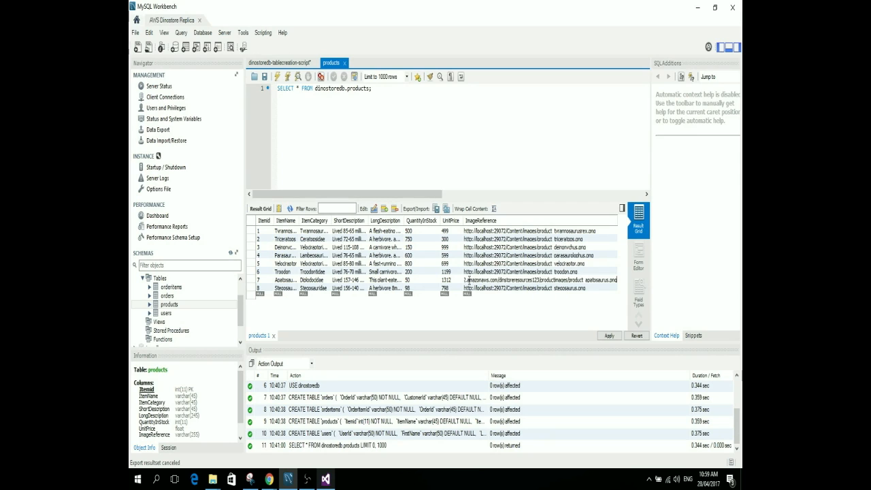
{"action": "left_click_drag", "start_coordinate": [468, 280], "coordinate": [423, 277]}
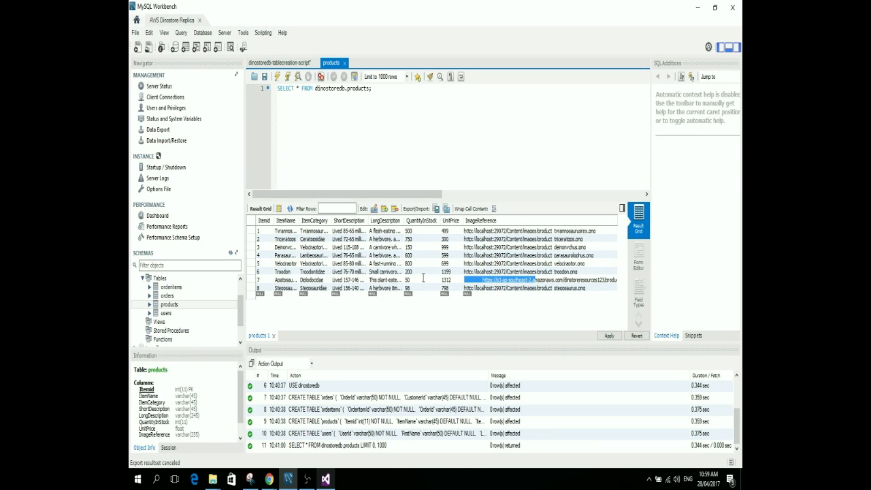
{"action": "left_click", "coordinate": [483, 281]}
{"action": "key", "text": "BackSpace"}
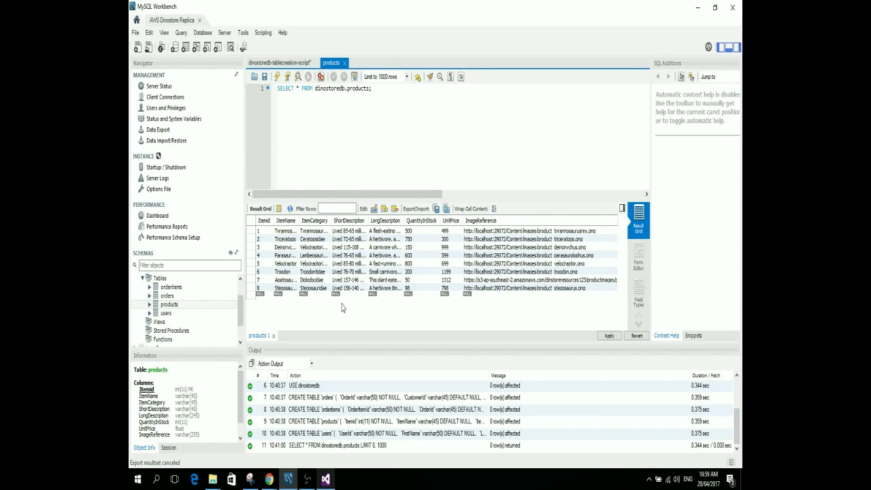
Step: Review the Apatosaurus ImageReference UPDATE script and apply it to the database
{"action": "left_click", "coordinate": [608, 336]}
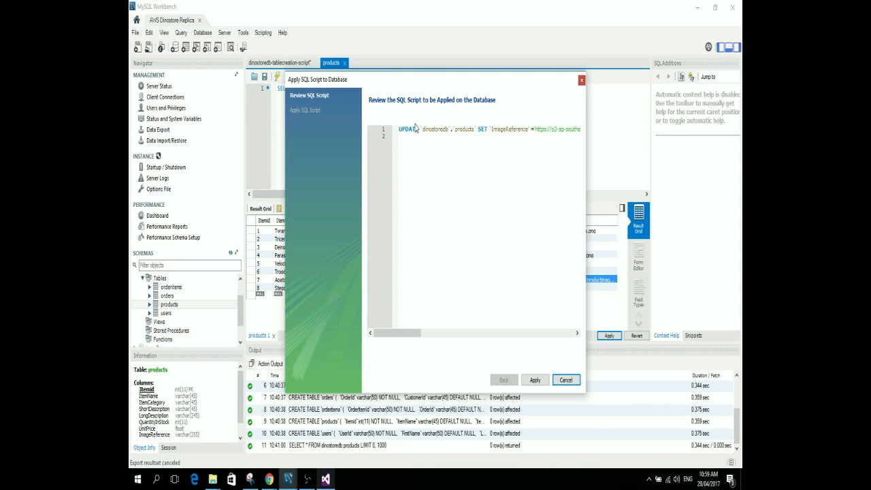
{"action": "mouse_move", "coordinate": [408, 333]}
{"action": "left_mouse_down"}
{"action": "mouse_move", "coordinate": [563, 332]}
{"action": "mouse_move", "coordinate": [403, 327]}
{"action": "left_mouse_up"}
{"action": "left_click", "coordinate": [533, 380]}
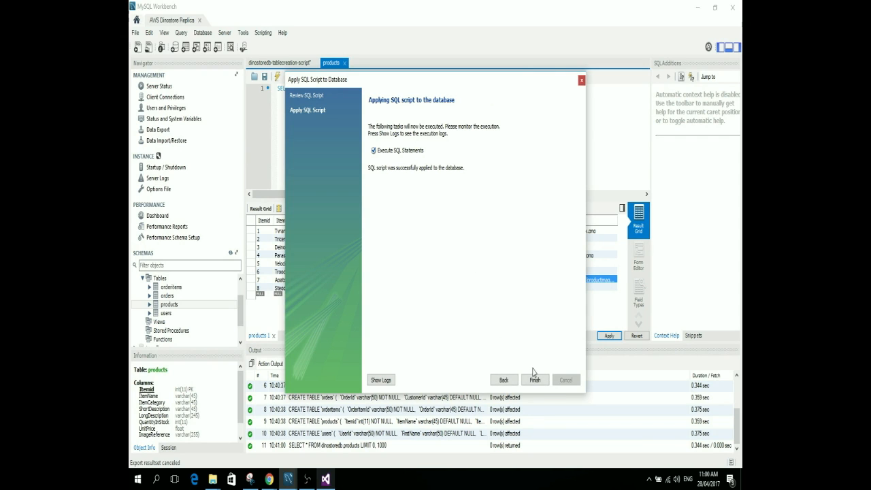
{"action": "left_click", "coordinate": [534, 380]}
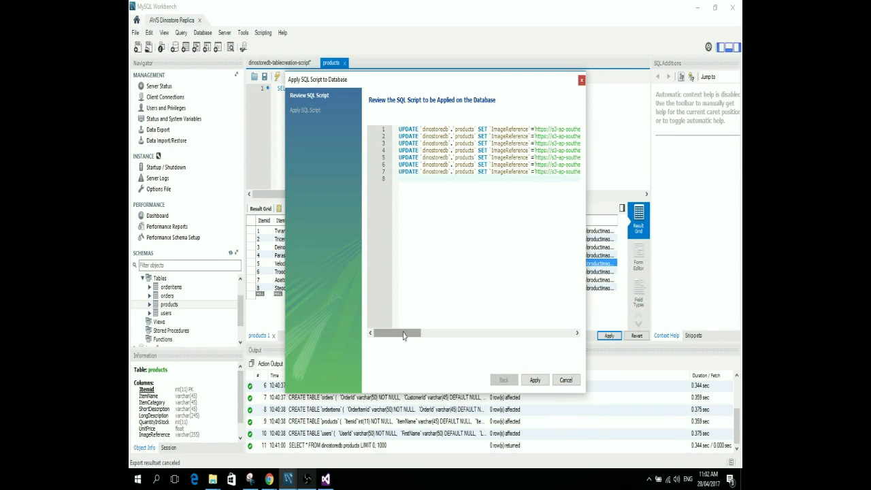
Step: Review the UPDATE statements for the other seven products' ImageReference links, enlarge the result grid, and apply the changes to the database
{"action": "left_click_drag", "start_coordinate": [405, 335], "coordinate": [434, 329]}
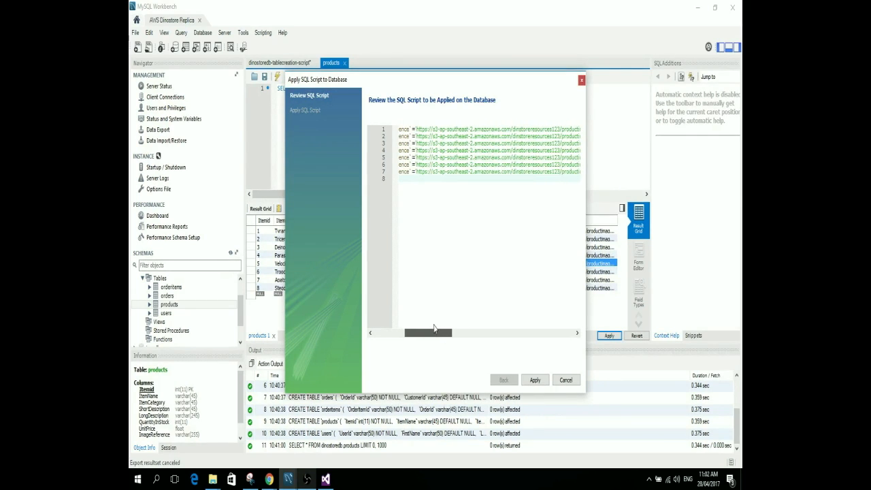
{"action": "left_click", "coordinate": [582, 81]}
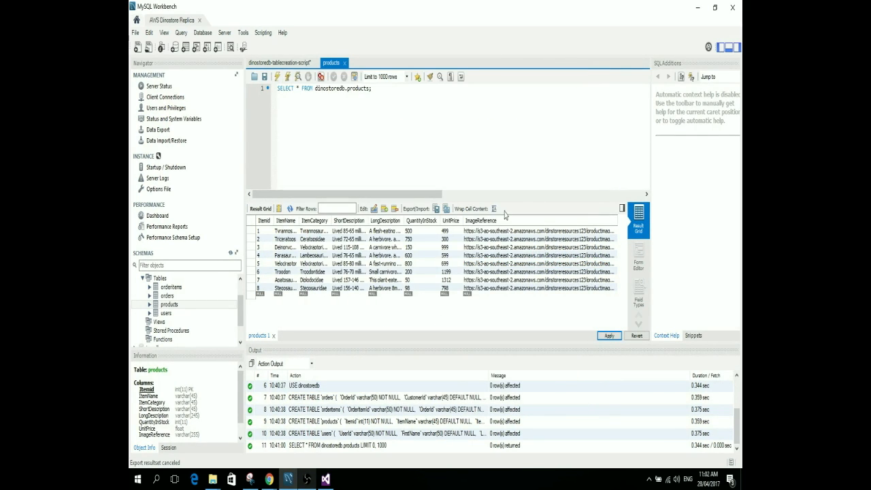
{"action": "left_click_drag", "start_coordinate": [575, 201], "coordinate": [576, 141]}
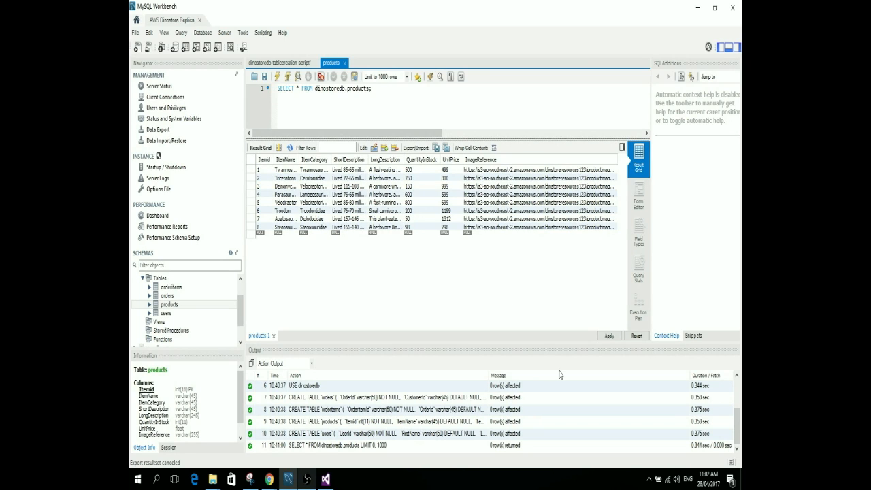
{"action": "left_click", "coordinate": [608, 336]}
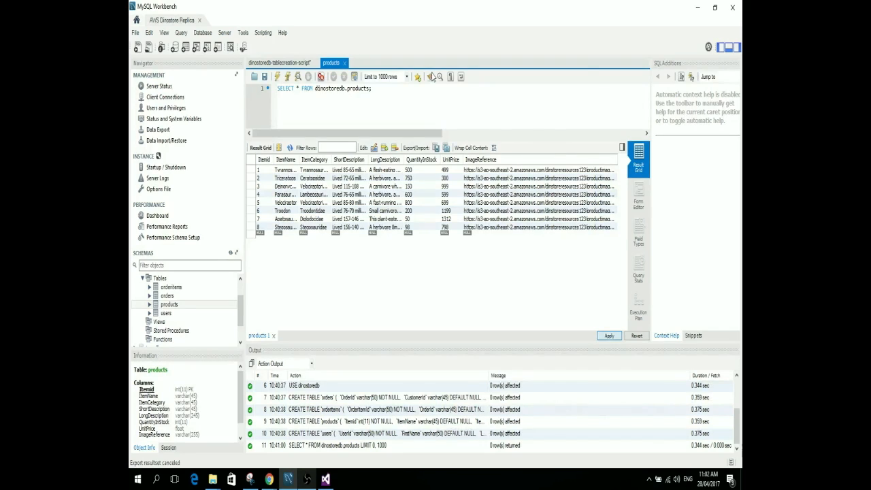
{"action": "left_click", "coordinate": [534, 383]}
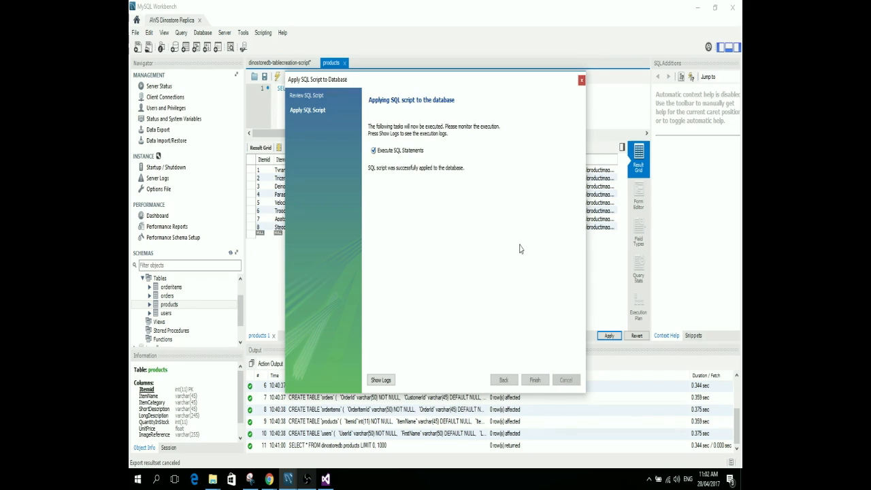
{"action": "left_click", "coordinate": [534, 380]}
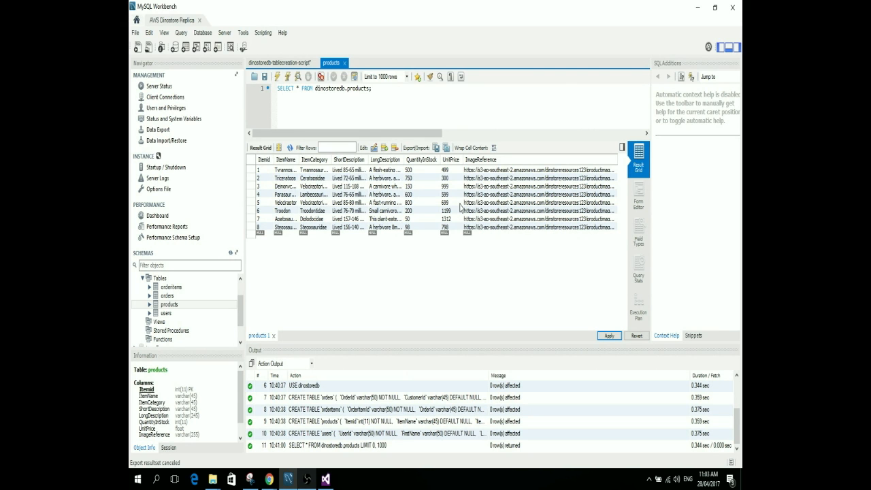
Step: Switch to the NET702.DinoStore project in Visual Studio, save all files and look through the Site1.Master markup
{"action": "left_click", "coordinate": [325, 478]}
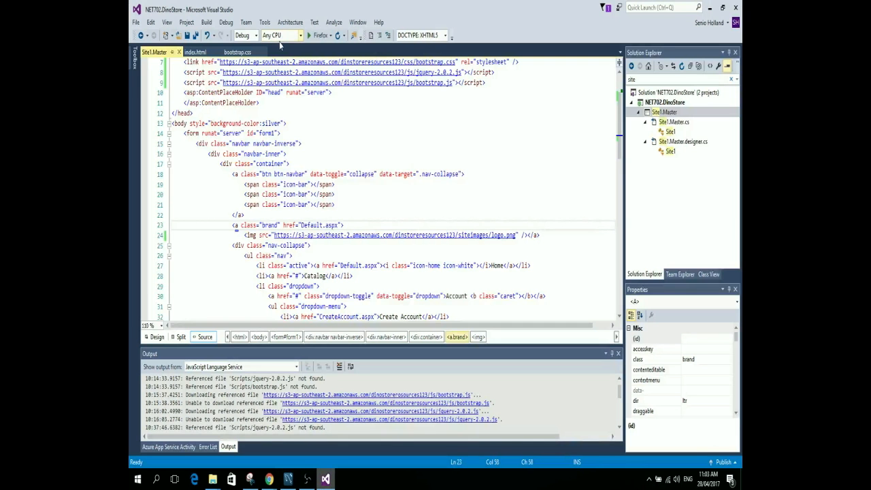
{"action": "left_click", "coordinate": [195, 35]}
{"action": "scroll", "coordinate": [391, 235], "scroll_direction": "up", "scroll_amount": 2}
{"action": "scroll", "coordinate": [390, 235], "scroll_direction": "down", "scroll_amount": 18}
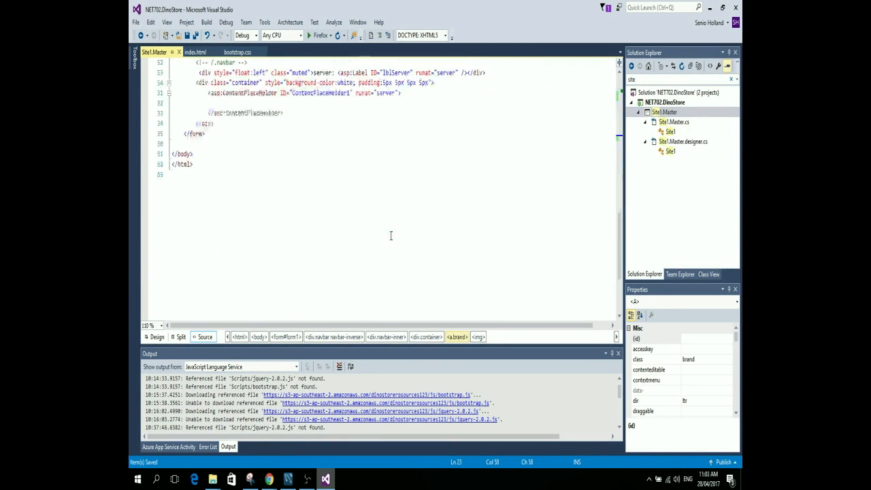
{"action": "scroll", "coordinate": [391, 235], "scroll_direction": "up", "scroll_amount": 12}
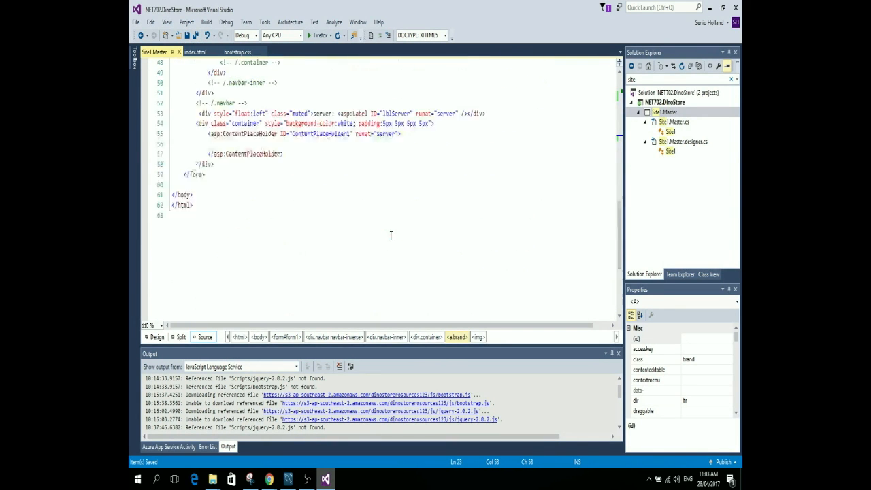
Step: Clear the Solution Explorer search and view Default.aspx of the NET702.DinoStore project in Firefox
{"action": "left_click", "coordinate": [641, 79]}
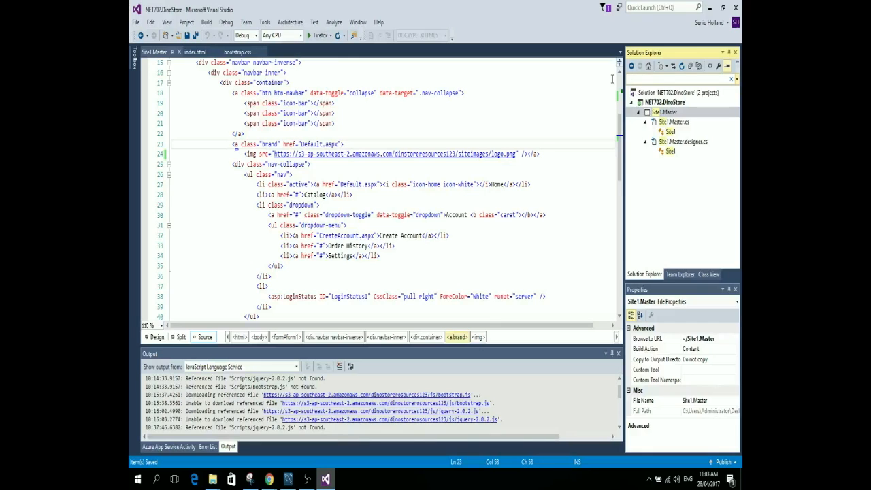
{"action": "scroll", "coordinate": [697, 165], "scroll_direction": "up", "scroll_amount": 1}
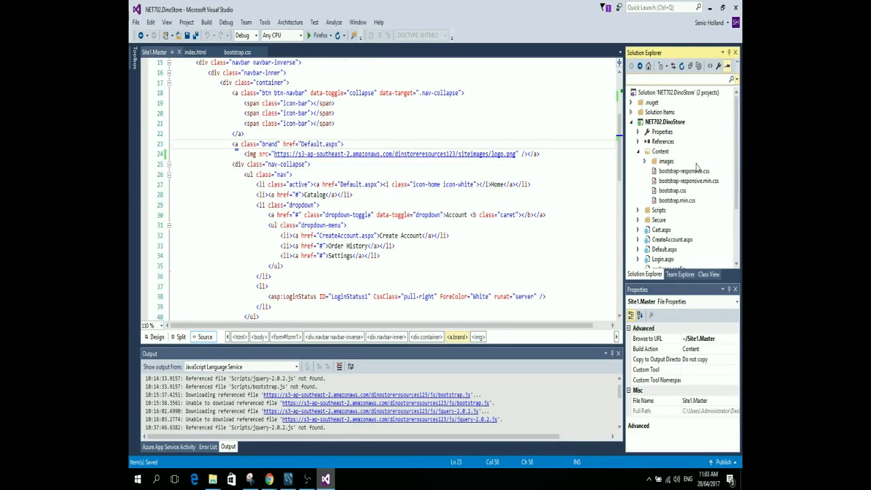
{"action": "scroll", "coordinate": [695, 166], "scroll_direction": "down", "scroll_amount": 2}
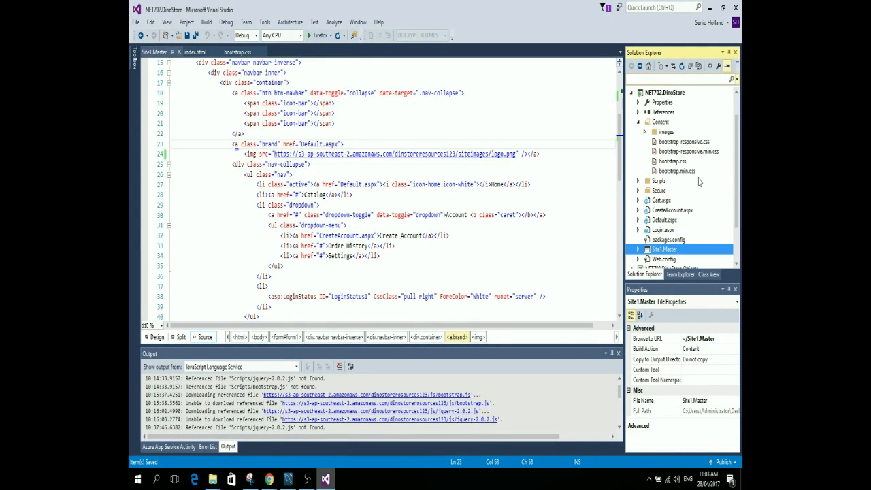
{"action": "right_click", "coordinate": [668, 222]}
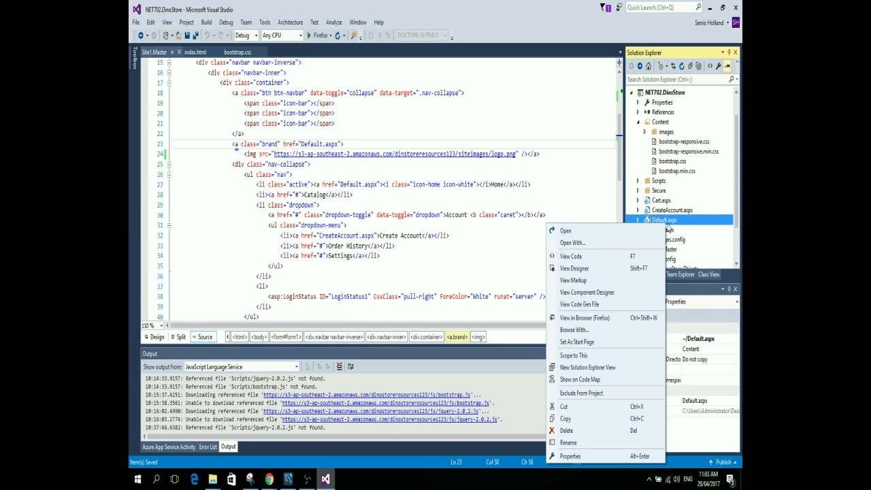
{"action": "left_click", "coordinate": [586, 316]}
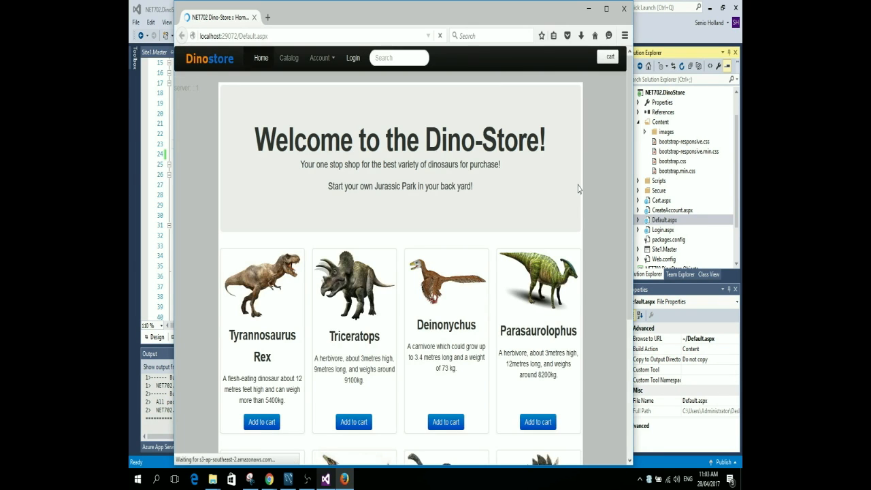
Step: Look through the product images on the store's home page and inspect the Triceratops image's source link
{"action": "scroll", "coordinate": [551, 208], "scroll_direction": "down", "scroll_amount": 5}
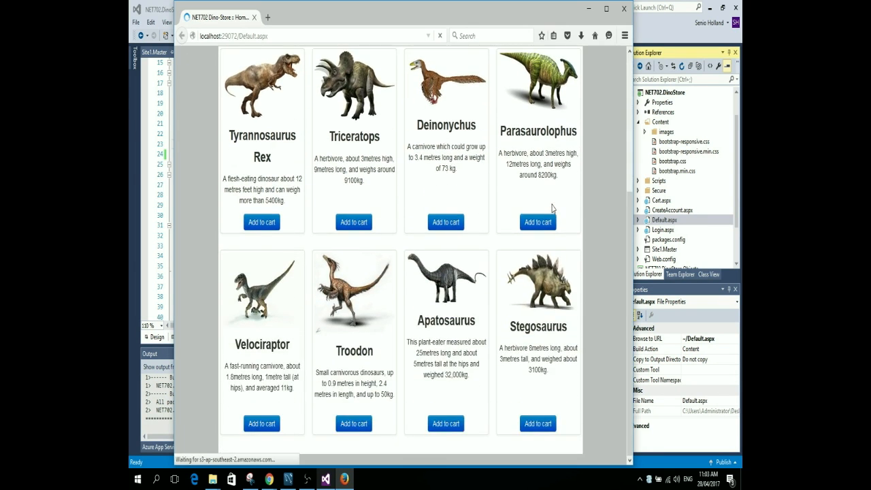
{"action": "scroll", "coordinate": [551, 208], "scroll_direction": "up", "scroll_amount": 5}
{"action": "scroll", "coordinate": [511, 152], "scroll_direction": "down", "scroll_amount": 3}
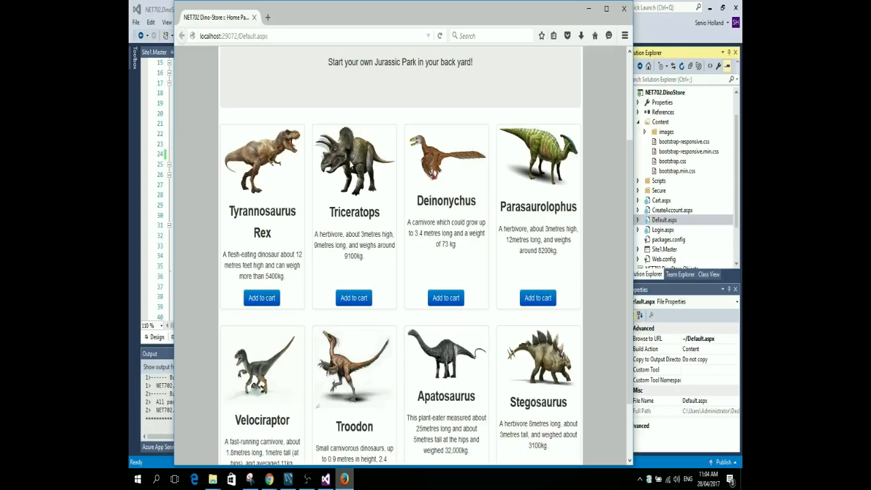
{"action": "right_click", "coordinate": [350, 161]}
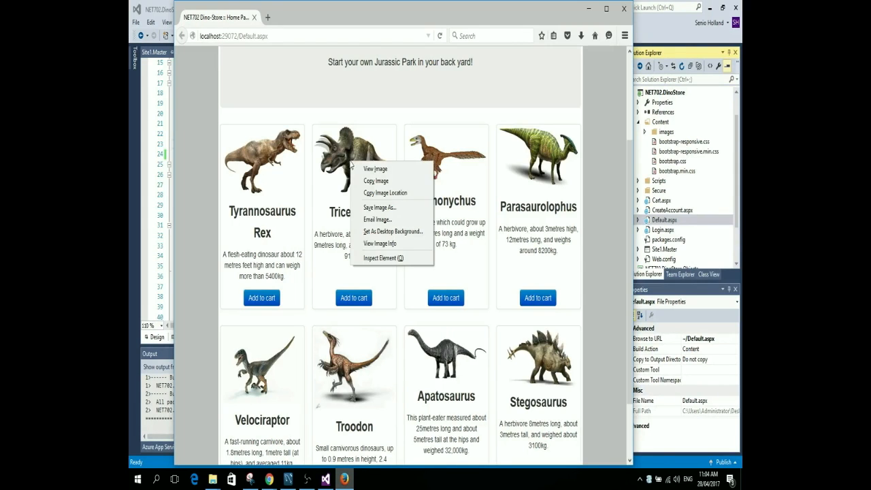
{"action": "left_click", "coordinate": [373, 261]}
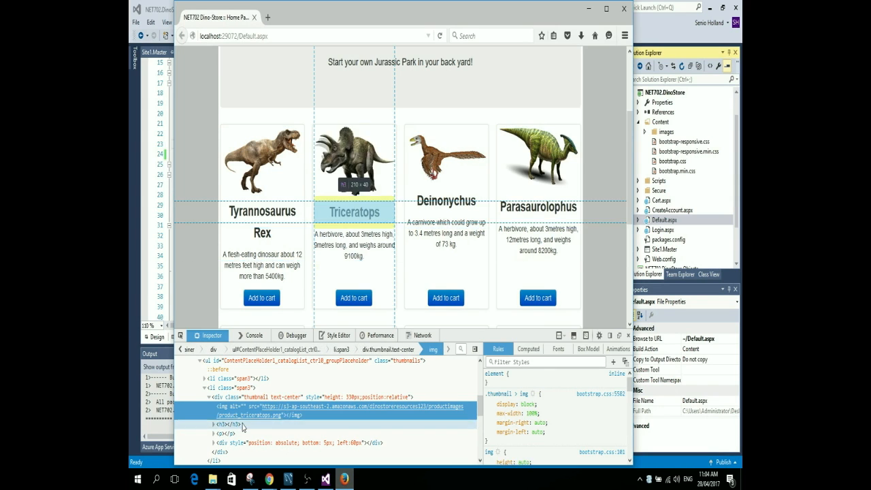
{"action": "mouse_move", "coordinate": [282, 412]}
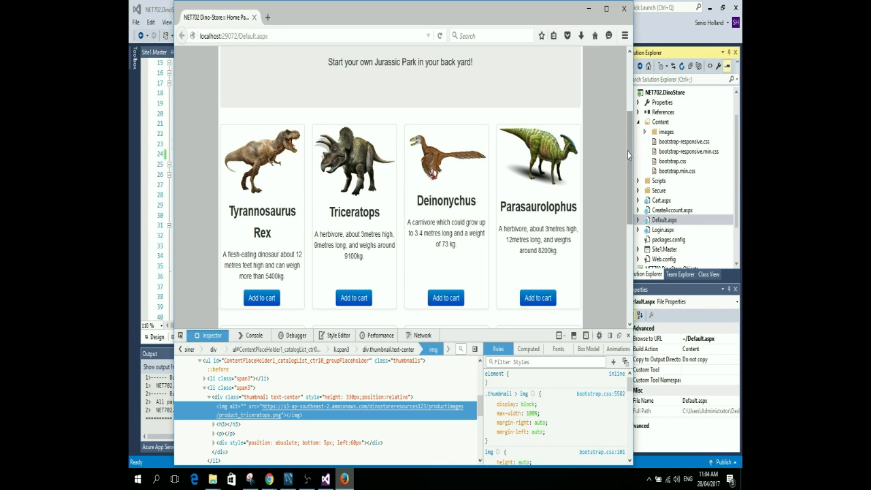
Step: Inspect the Dinostore logo's image source in the page header and look over the remaining products
{"action": "scroll", "coordinate": [618, 57], "scroll_direction": "up", "scroll_amount": 3}
{"action": "right_click", "coordinate": [215, 57]}
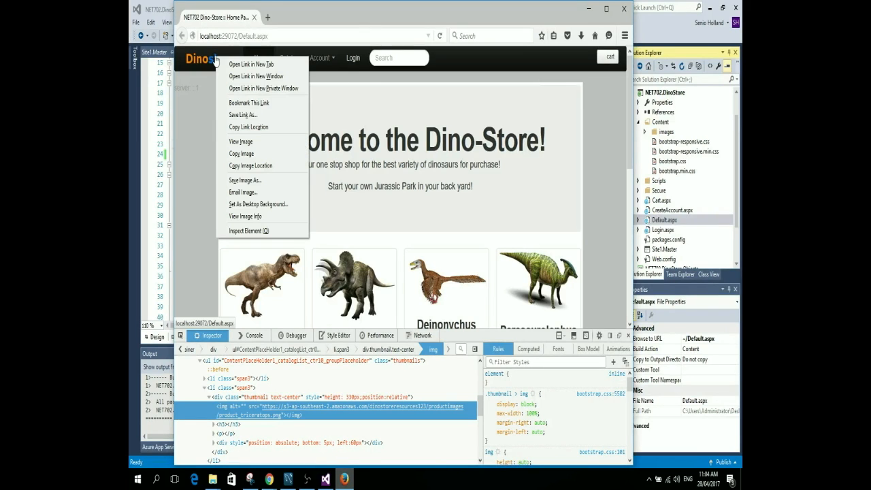
{"action": "left_click", "coordinate": [244, 230]}
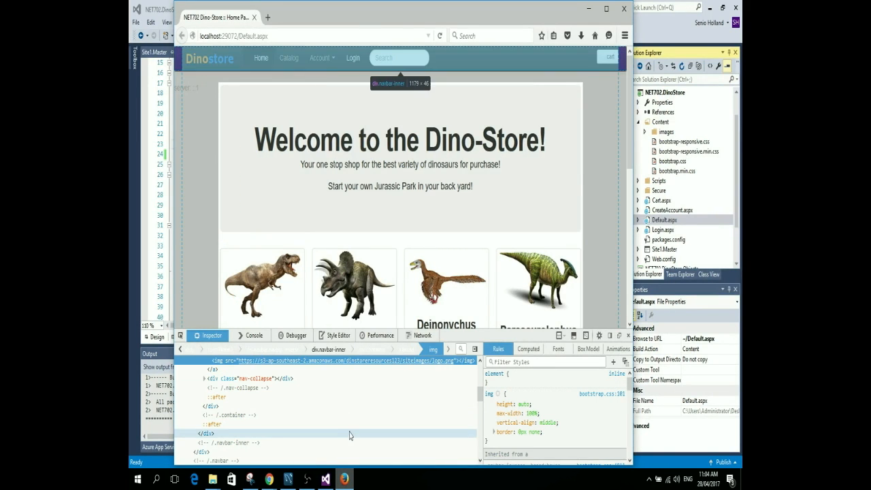
{"action": "scroll", "coordinate": [351, 436], "scroll_direction": "up", "scroll_amount": 2}
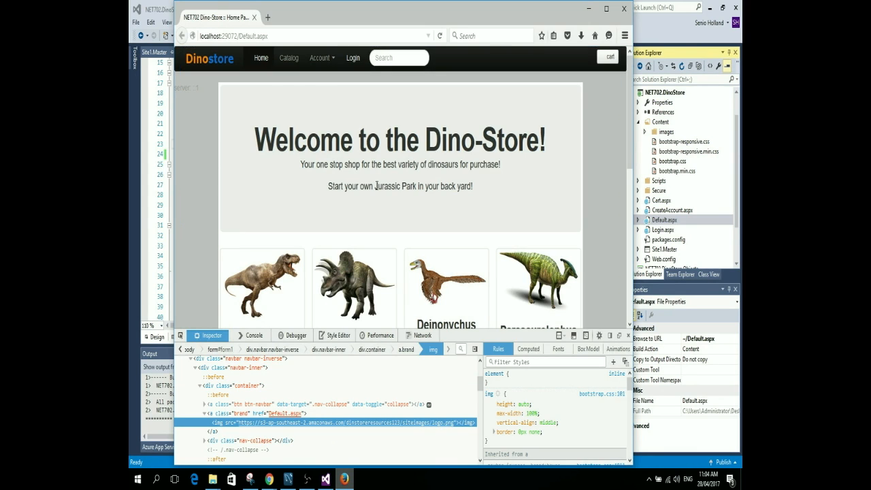
{"action": "scroll", "coordinate": [616, 260], "scroll_direction": "down", "scroll_amount": 5}
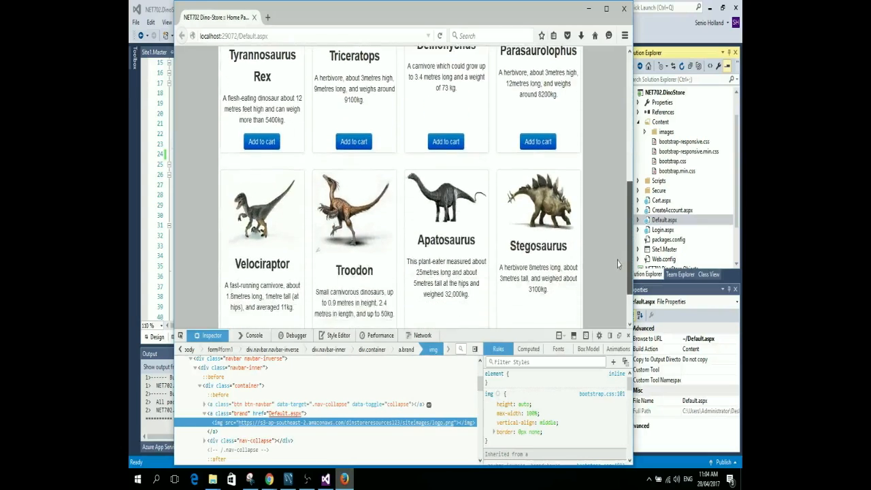
{"action": "scroll", "coordinate": [616, 300], "scroll_direction": "up", "scroll_amount": 5}
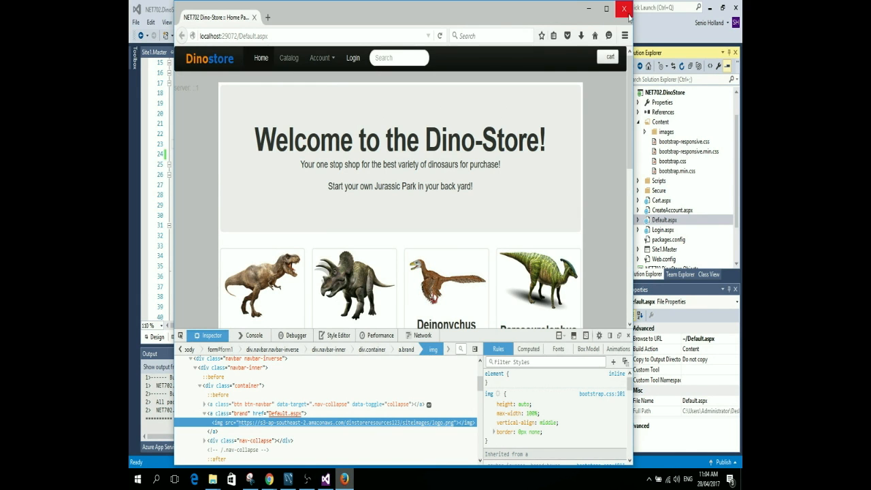
Step: Close the Firefox window and run the site from Visual Studio with Google Chrome as the browser
{"action": "left_click", "coordinate": [624, 9]}
{"action": "left_click", "coordinate": [331, 35]}
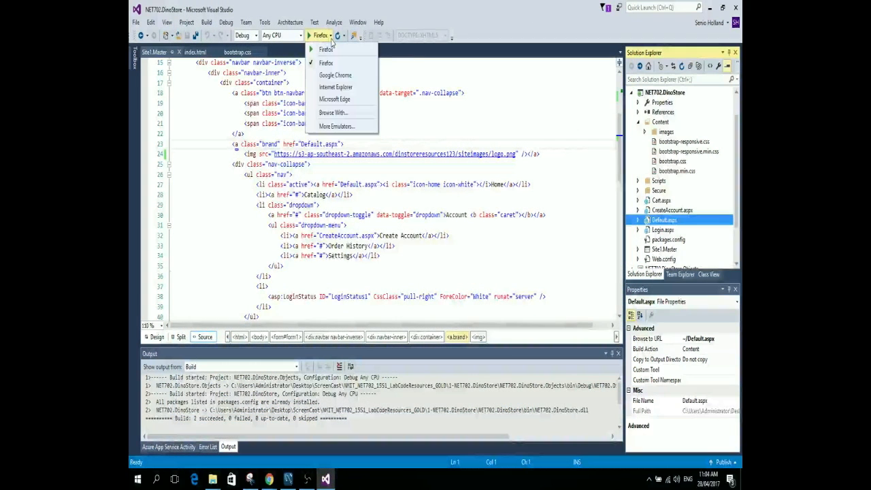
{"action": "left_click", "coordinate": [335, 75]}
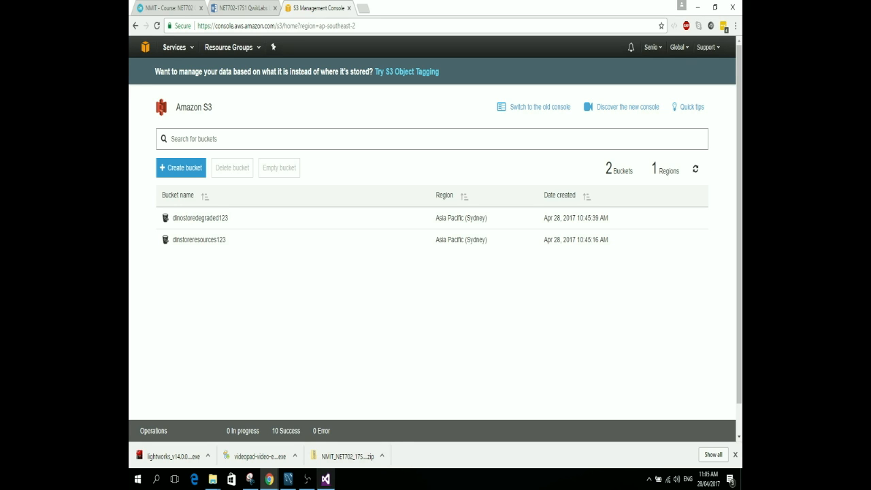
Step: Switch back to Visual Studio and stop the running debug session of the DinoStore site
{"action": "left_click", "coordinate": [325, 479]}
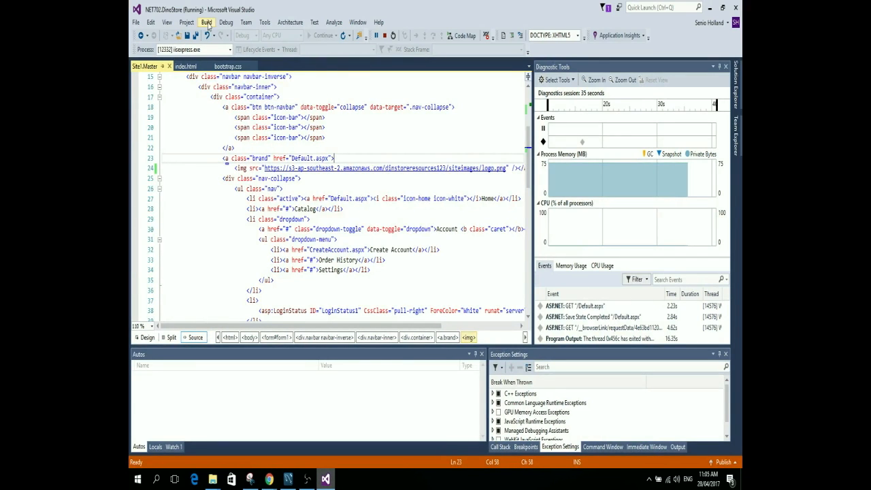
{"action": "left_click", "coordinate": [206, 22]}
{"action": "left_click", "coordinate": [204, 23]}
{"action": "left_click", "coordinate": [186, 23]}
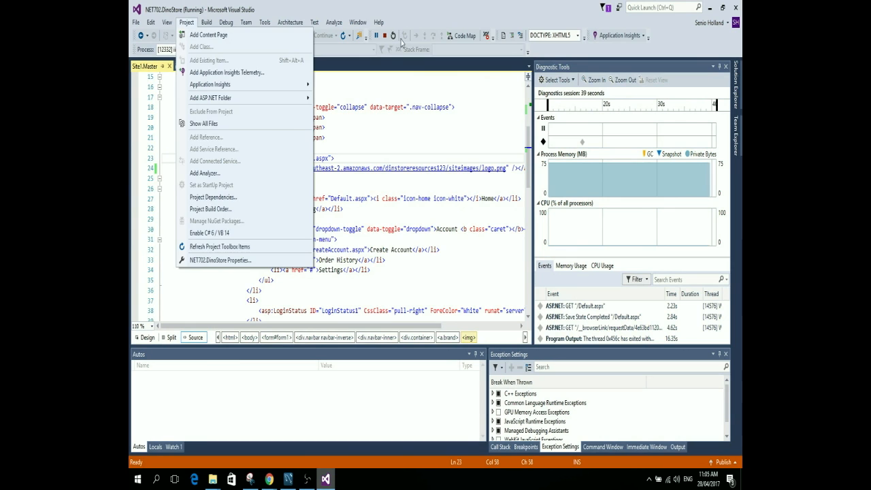
{"action": "left_click", "coordinate": [487, 86]}
{"action": "left_click", "coordinate": [383, 35]}
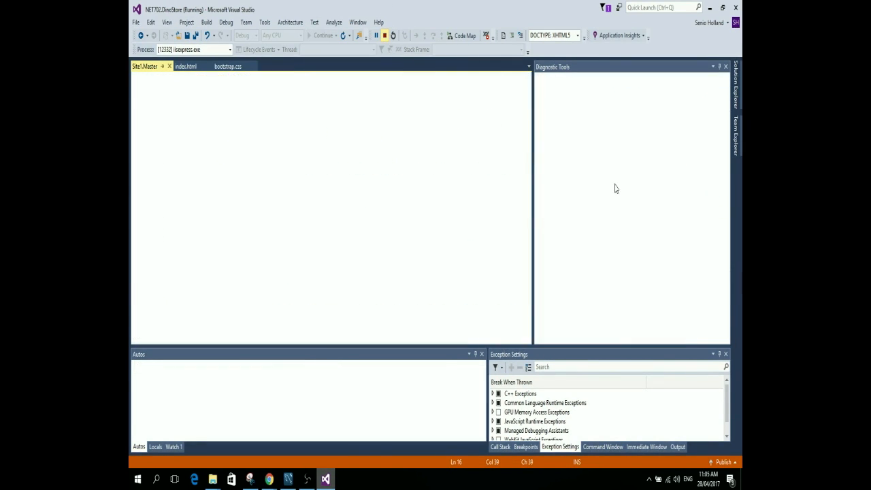
Step: Open the NuGet package manager for NET702.DinoStore and review the list of installed packages
{"action": "left_click", "coordinate": [184, 22]}
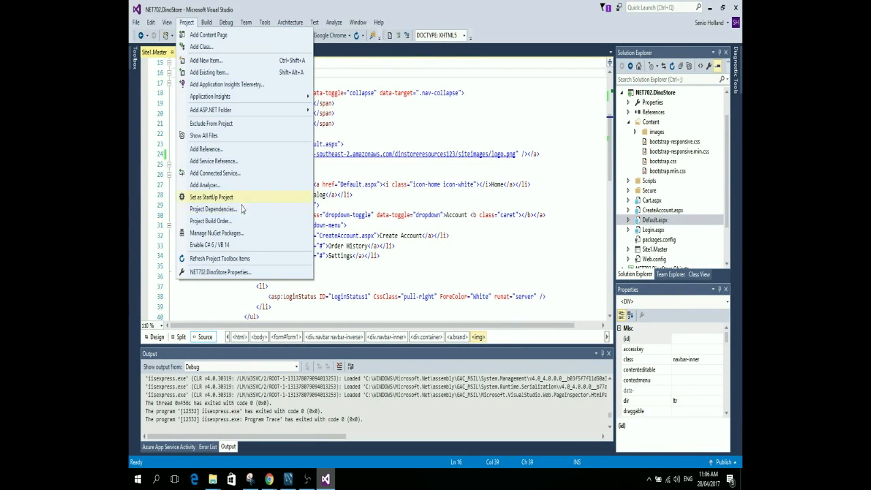
{"action": "left_click", "coordinate": [239, 234]}
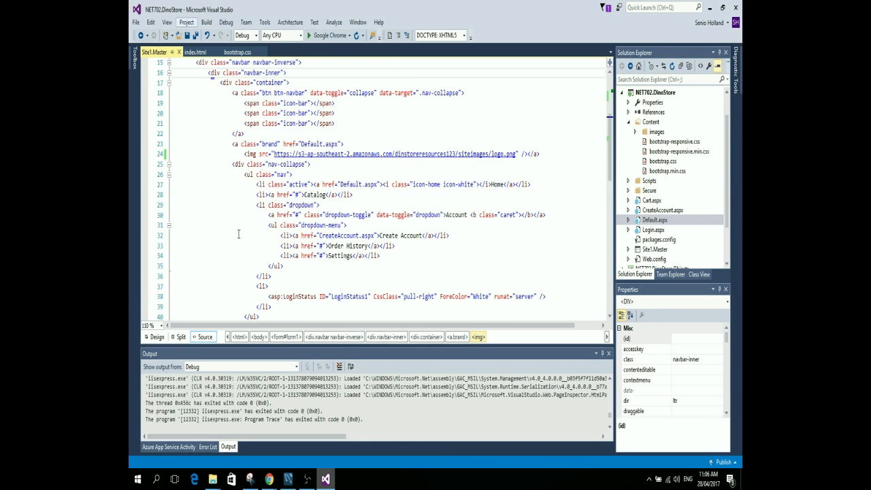
{"action": "scroll", "coordinate": [238, 237], "scroll_direction": "down", "scroll_amount": 3}
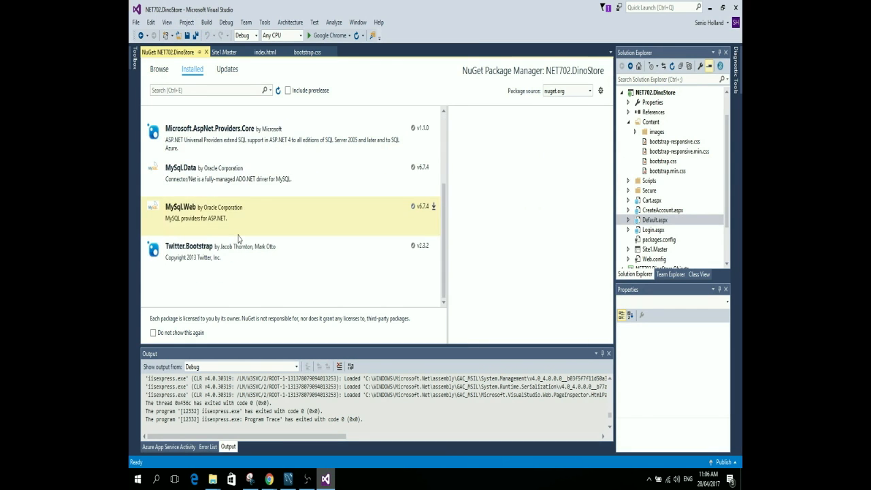
{"action": "scroll", "coordinate": [238, 236], "scroll_direction": "up", "scroll_amount": 3}
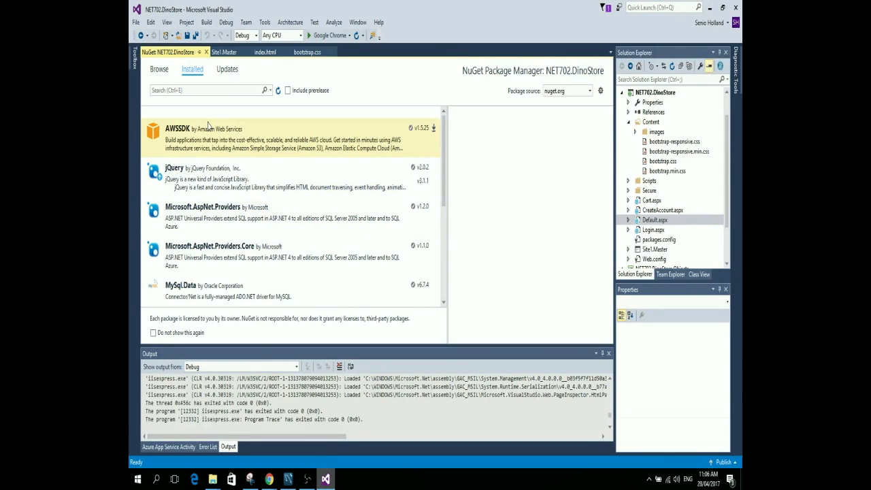
{"action": "scroll", "coordinate": [264, 257], "scroll_direction": "down", "scroll_amount": 3}
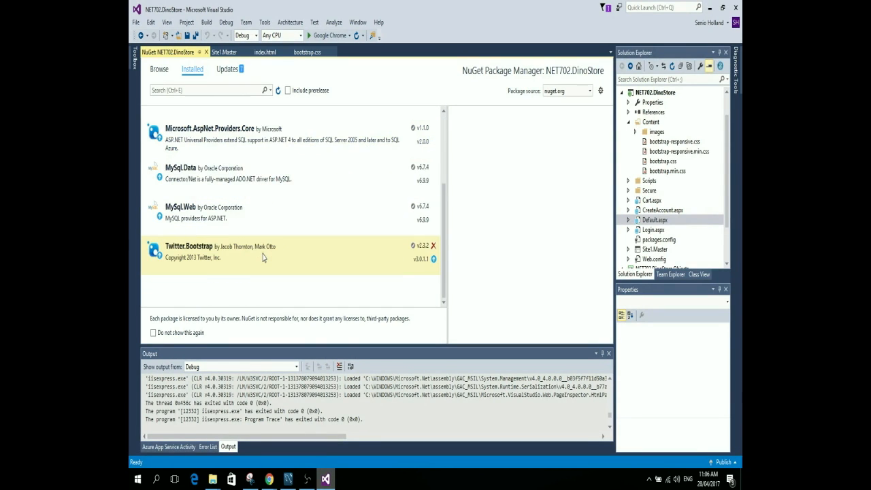
{"action": "scroll", "coordinate": [264, 257], "scroll_direction": "up", "scroll_amount": 3}
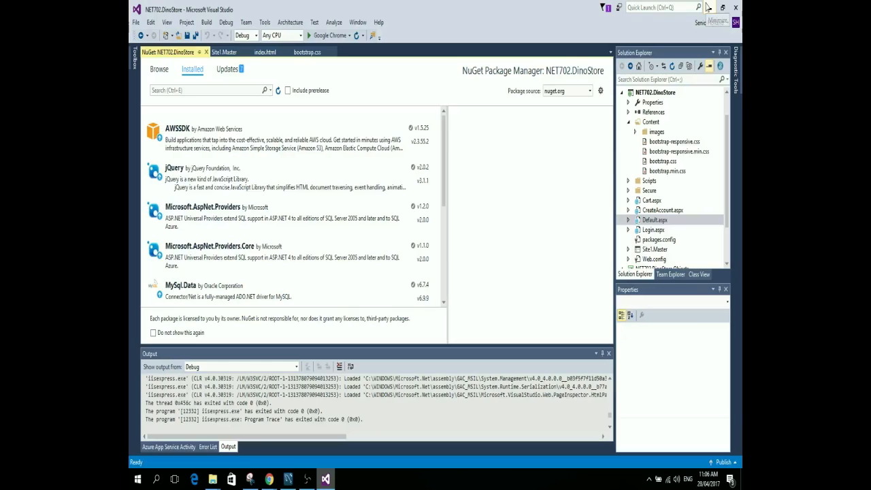
{"action": "left_click", "coordinate": [708, 7]}
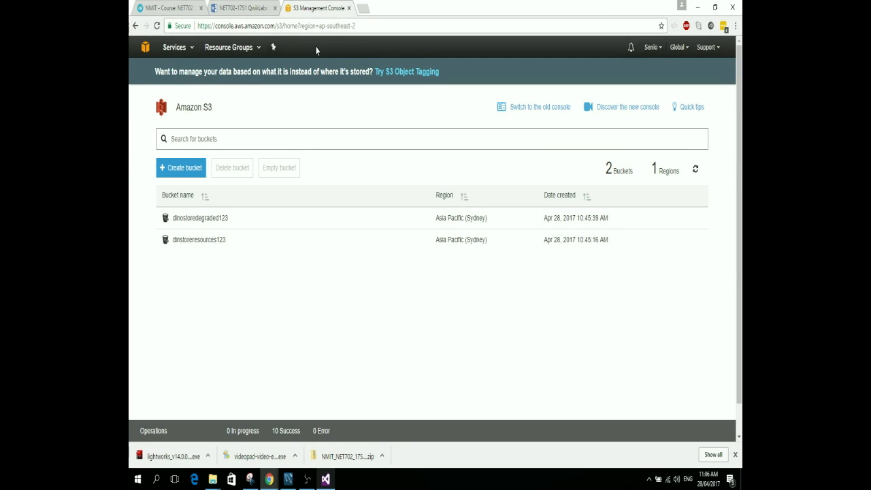
{"action": "left_click", "coordinate": [253, 6]}
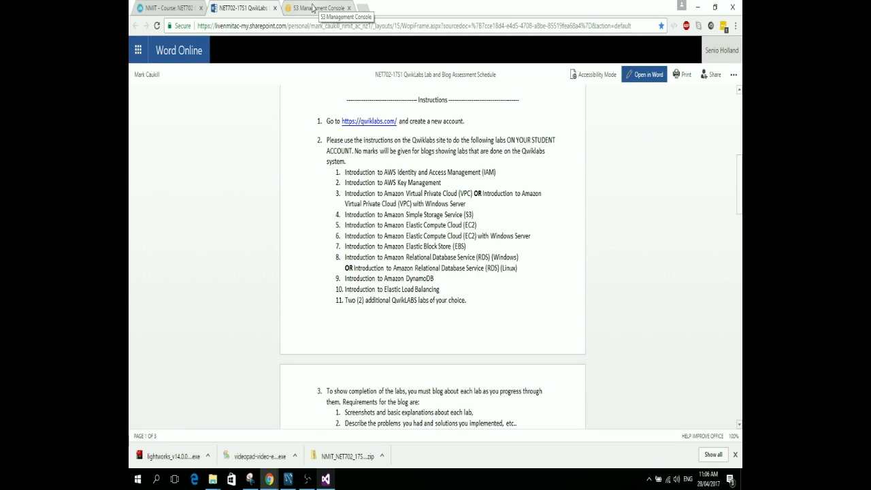
{"action": "left_click", "coordinate": [313, 7]}
{"action": "left_click", "coordinate": [697, 7]}
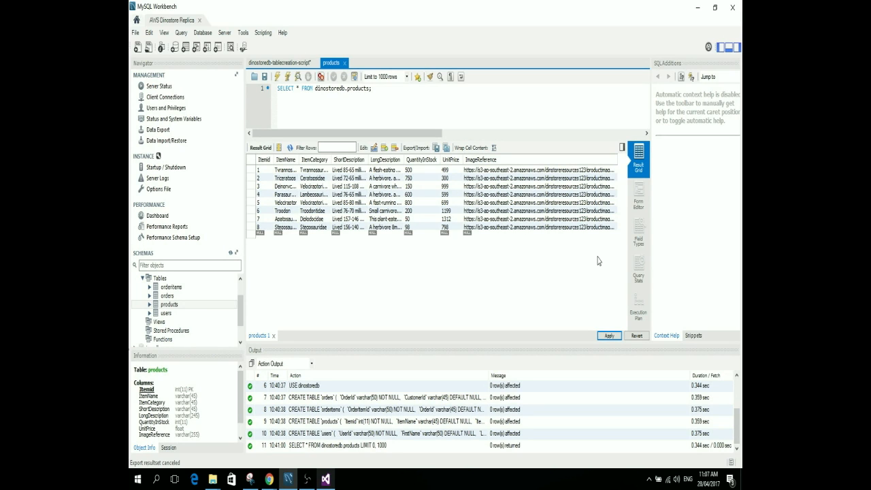
{"action": "left_click", "coordinate": [327, 479]}
{"action": "left_click", "coordinate": [307, 479]}
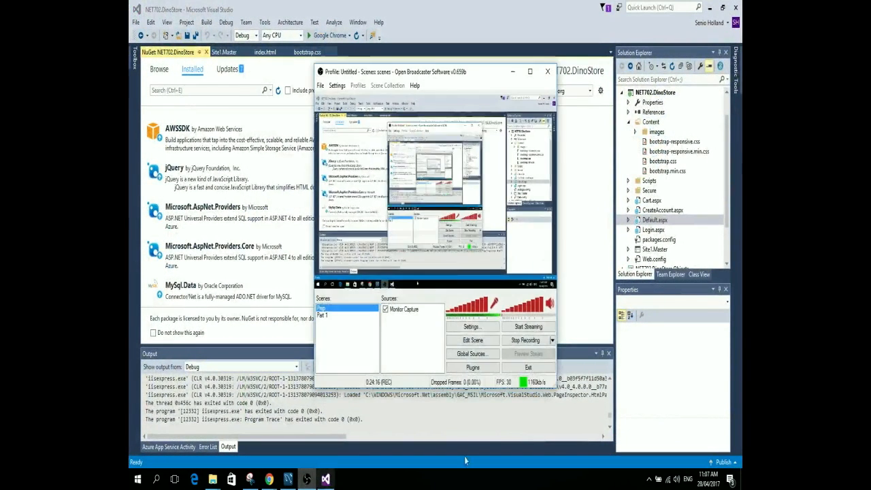